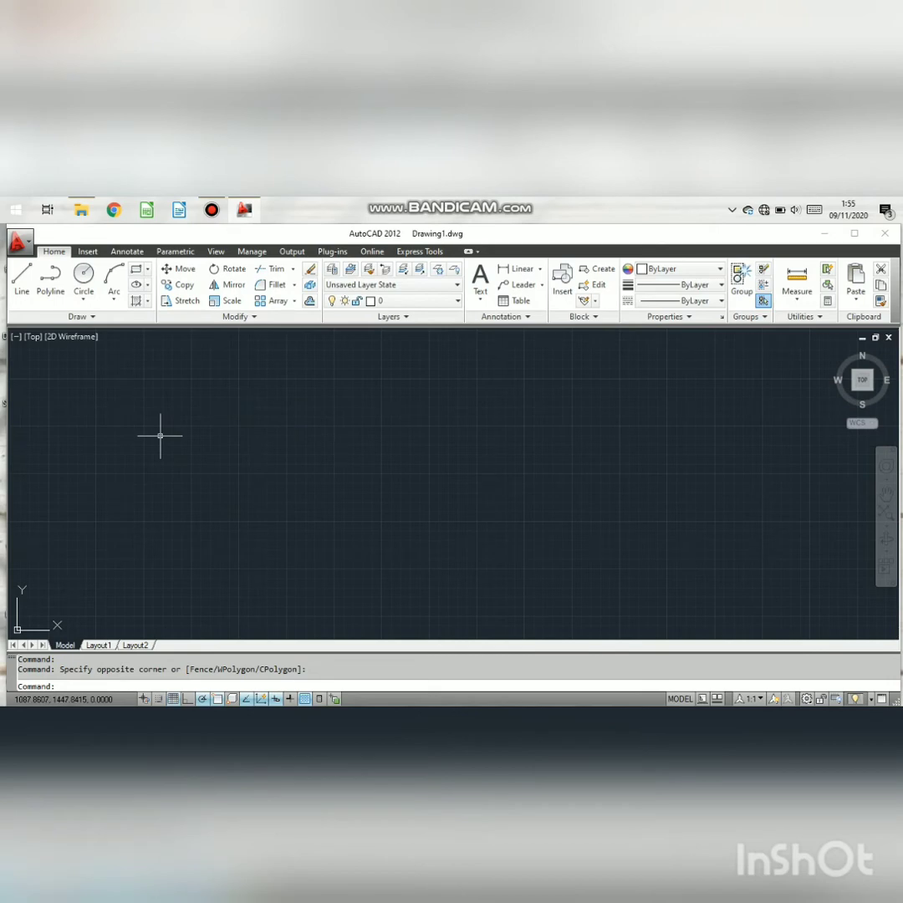
Step: Draw a single horizontal line about 1004 units long in the upper-left area of the empty drawing
text(L)
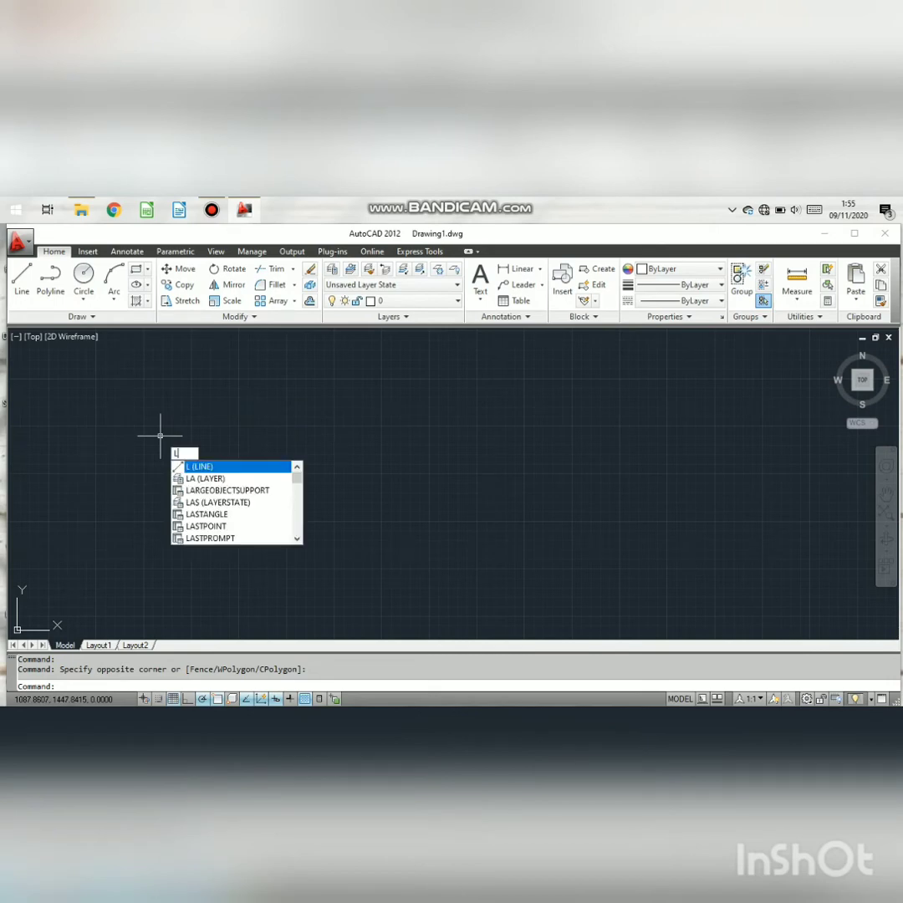
key(Return)
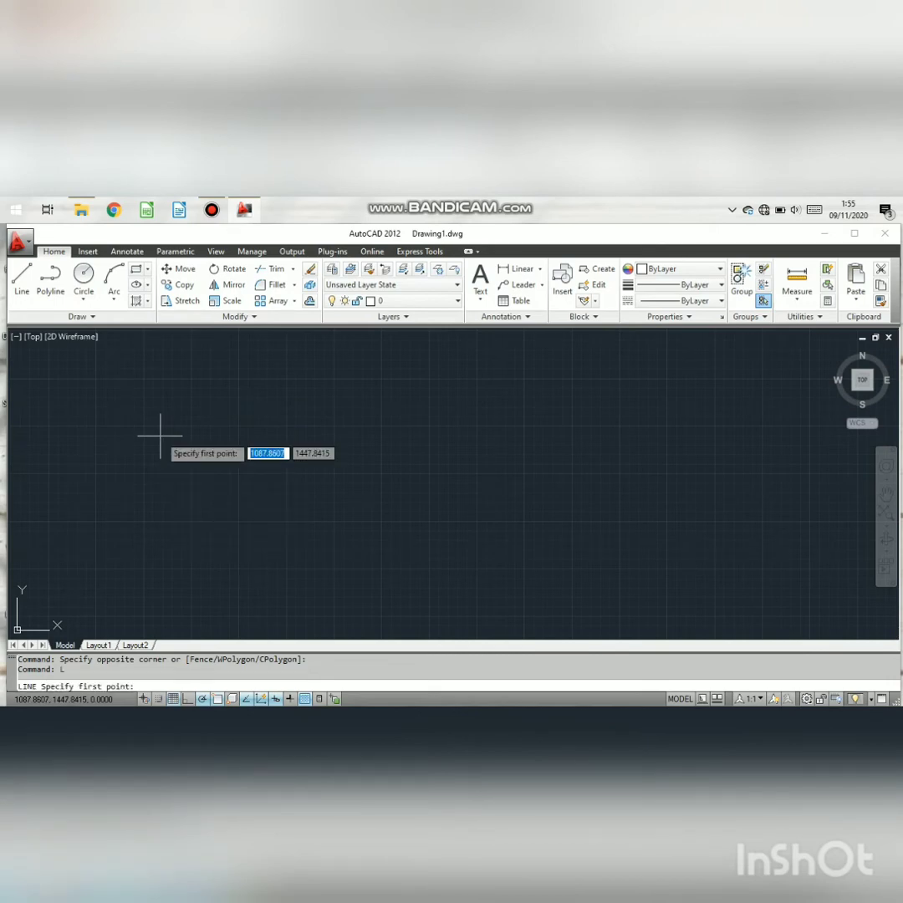
click(161, 434)
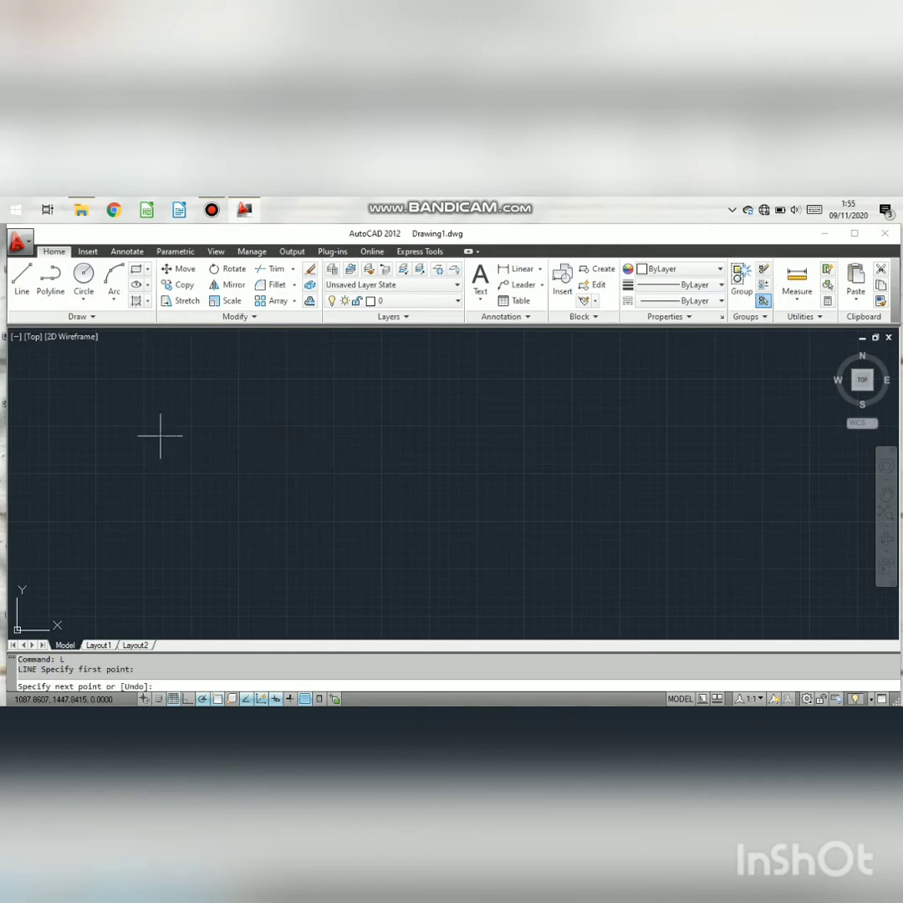
click(351, 435)
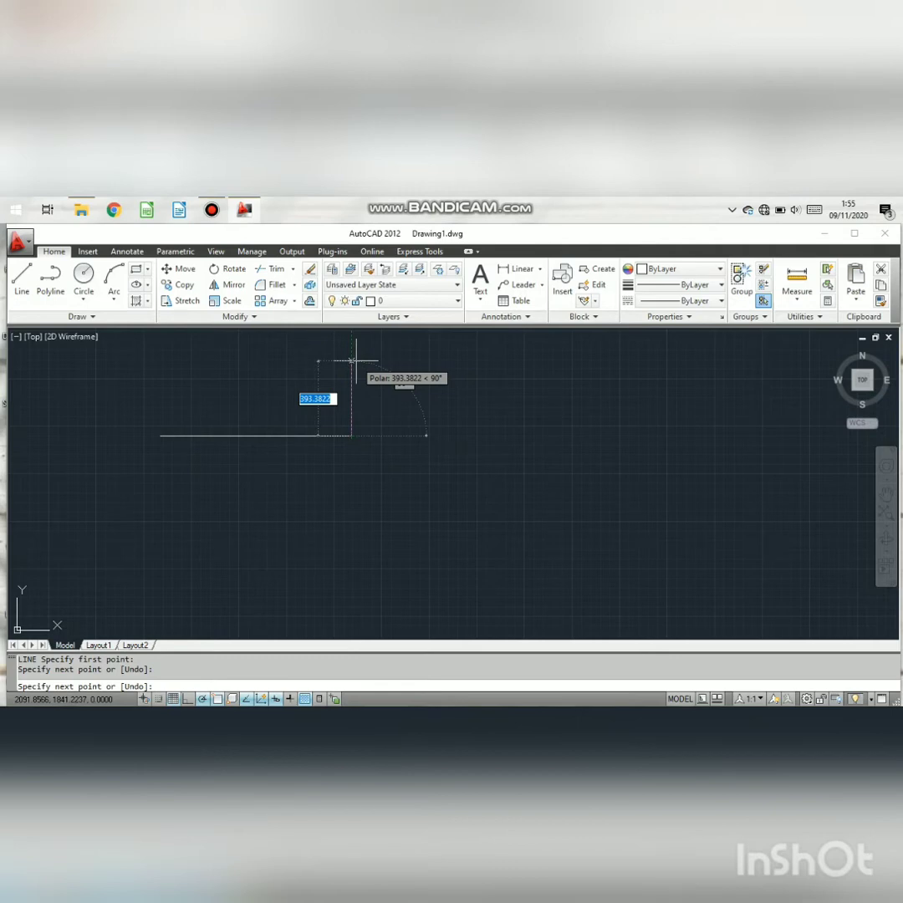
key(Escape)
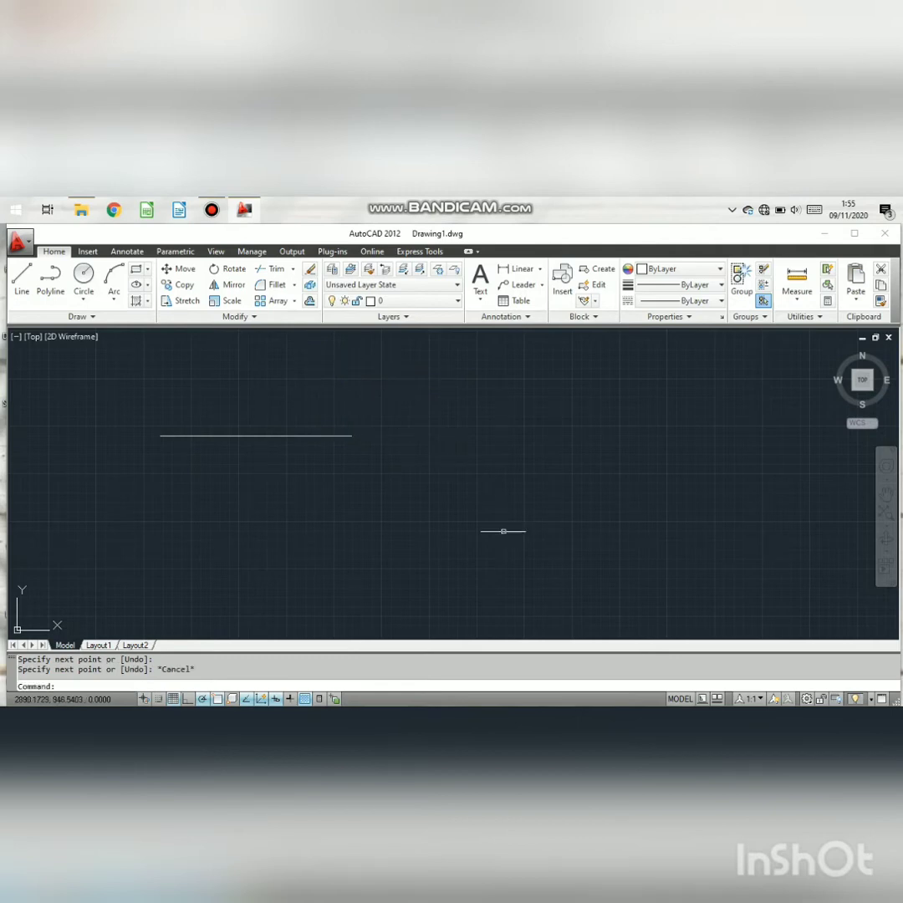
Step: Draw a second horizontal line about 878 units long, below and to the right of the first line
text(LI)
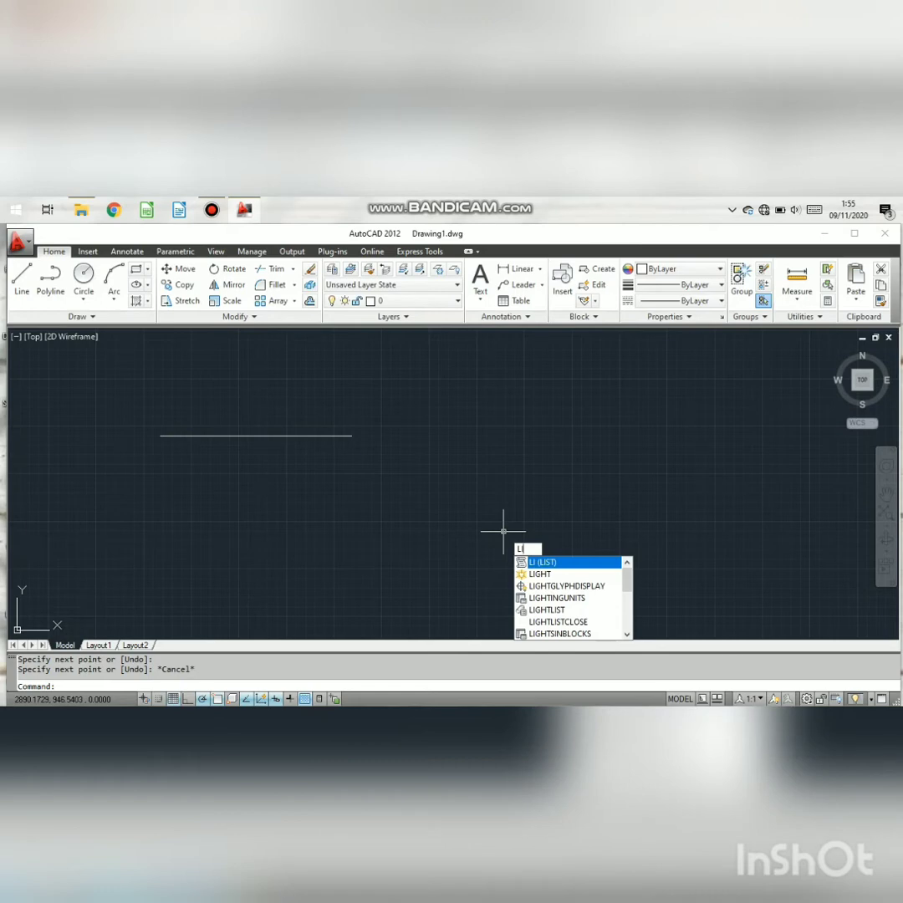
key(BackSpace)
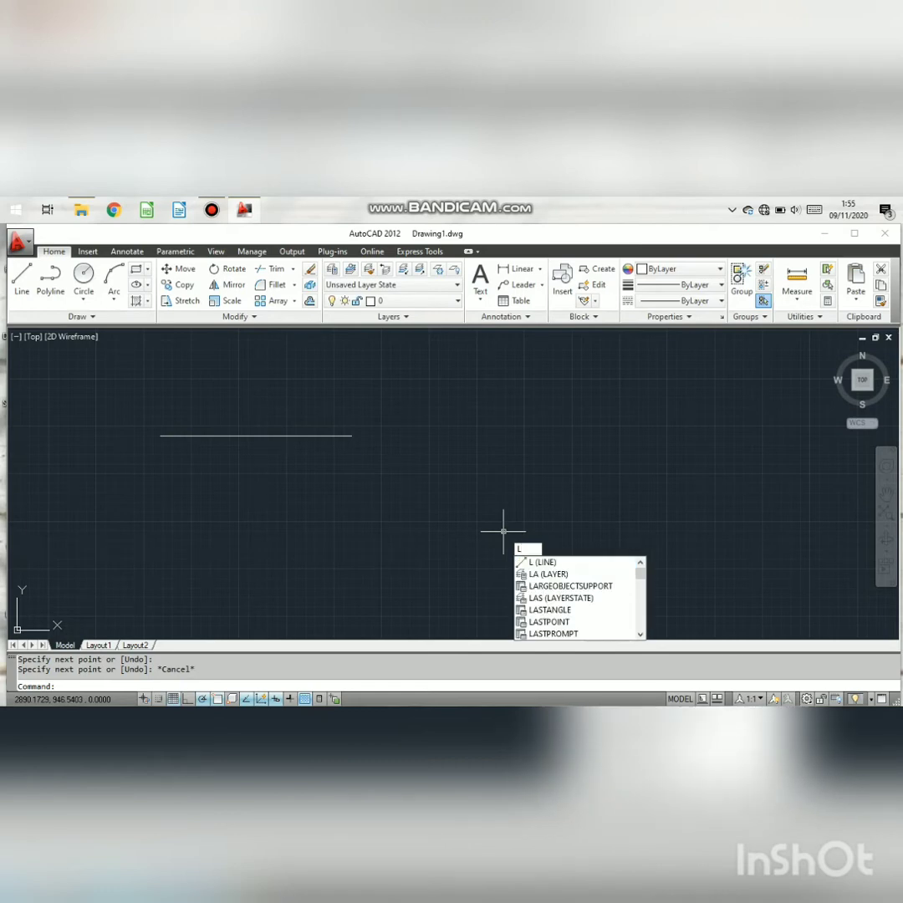
key(Return)
click(504, 530)
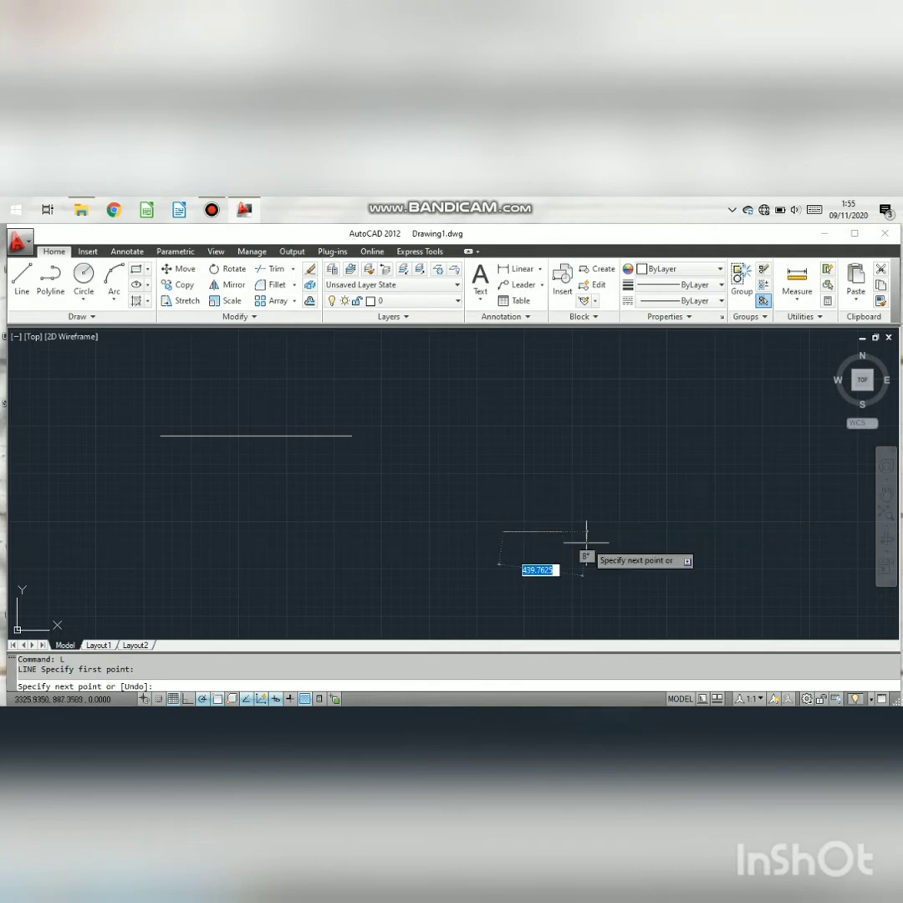
click(670, 530)
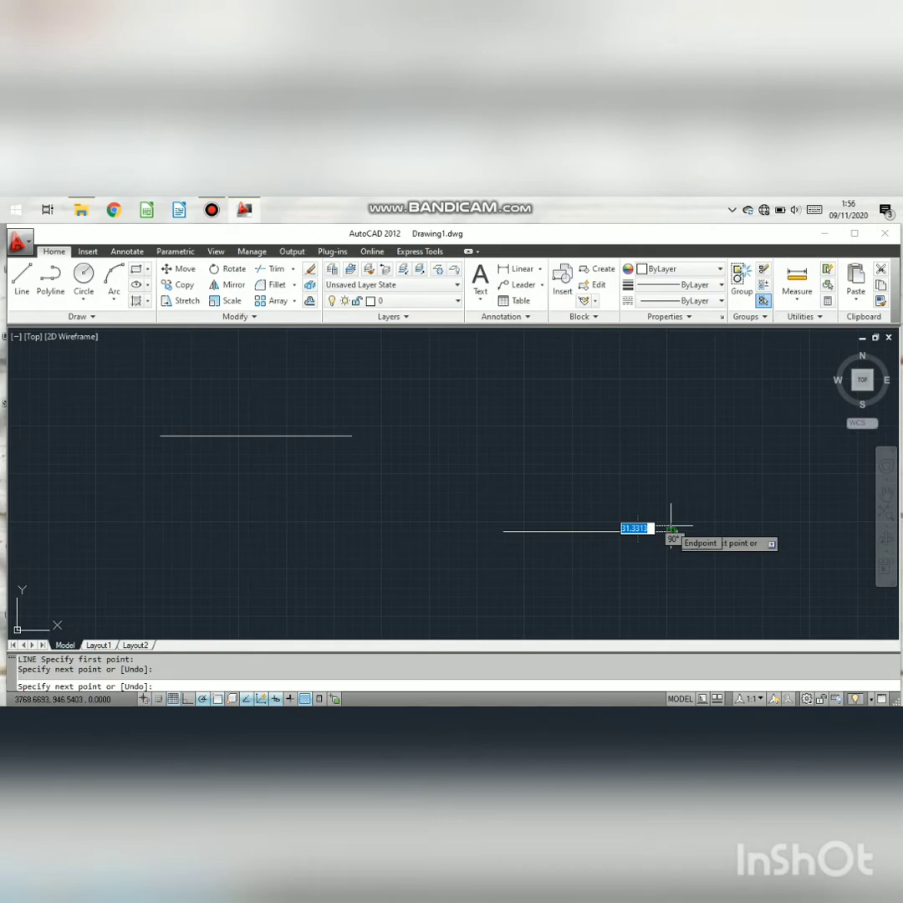
click(670, 528)
key(Escape)
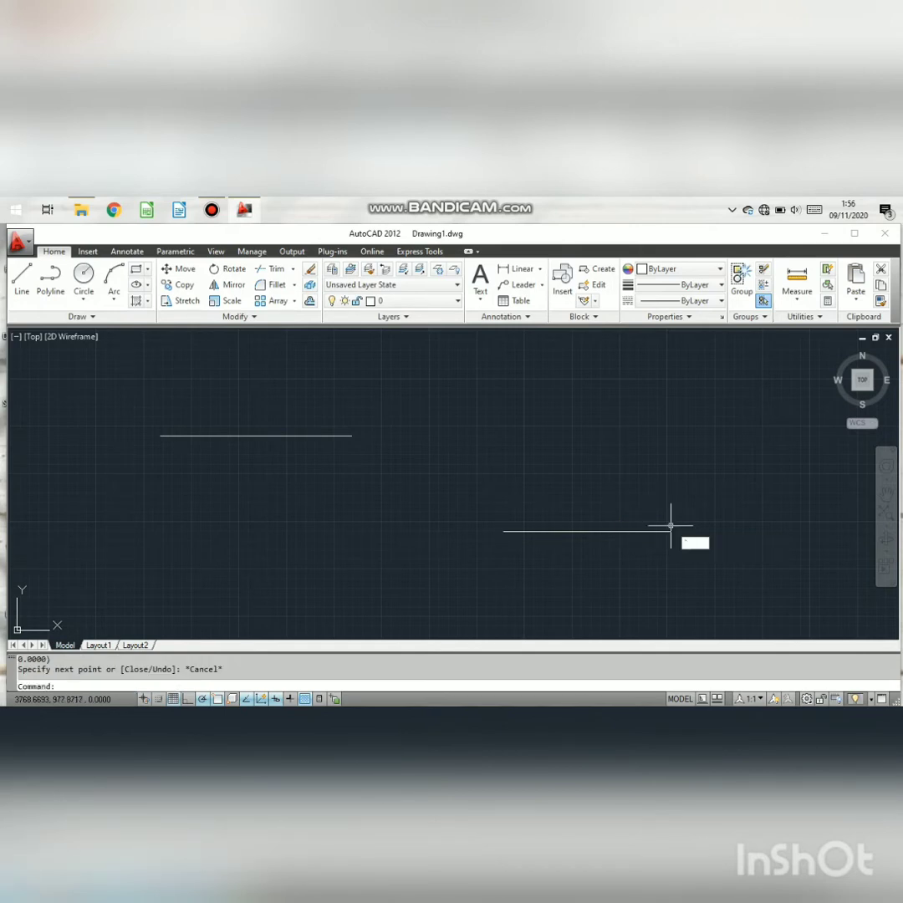
key(Escape)
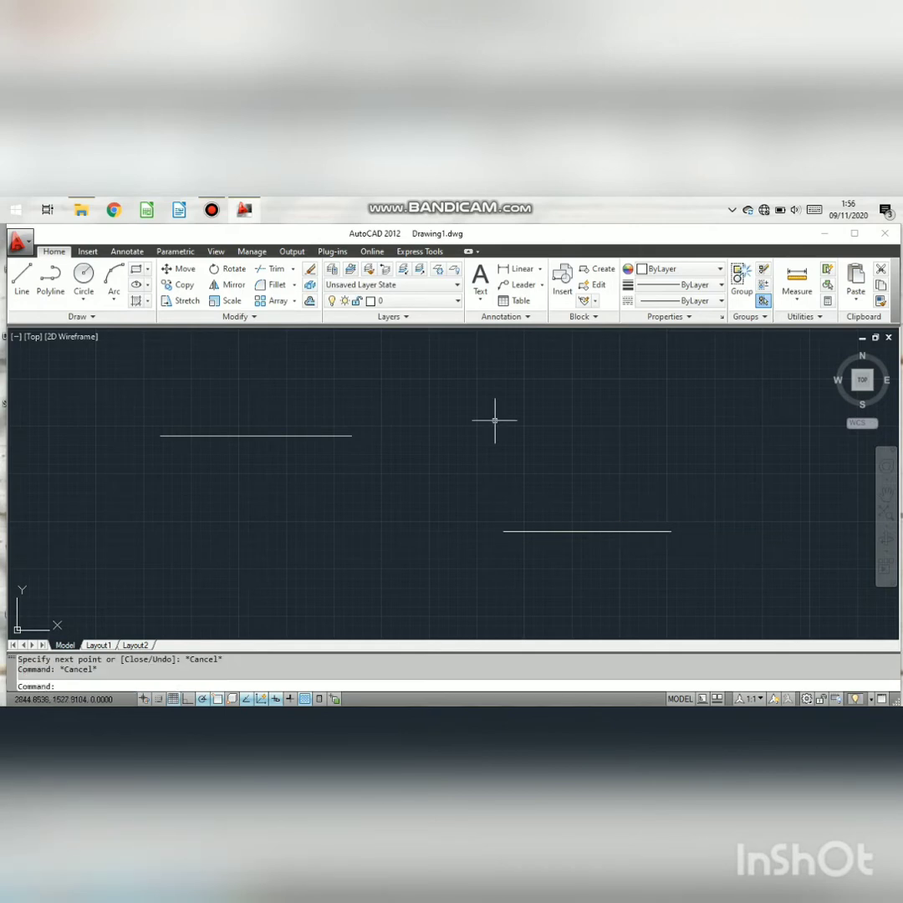
Step: Erase both horizontal lines from the drawing
scroll(495, 420, up, 3)
scroll(496, 422, down, 3)
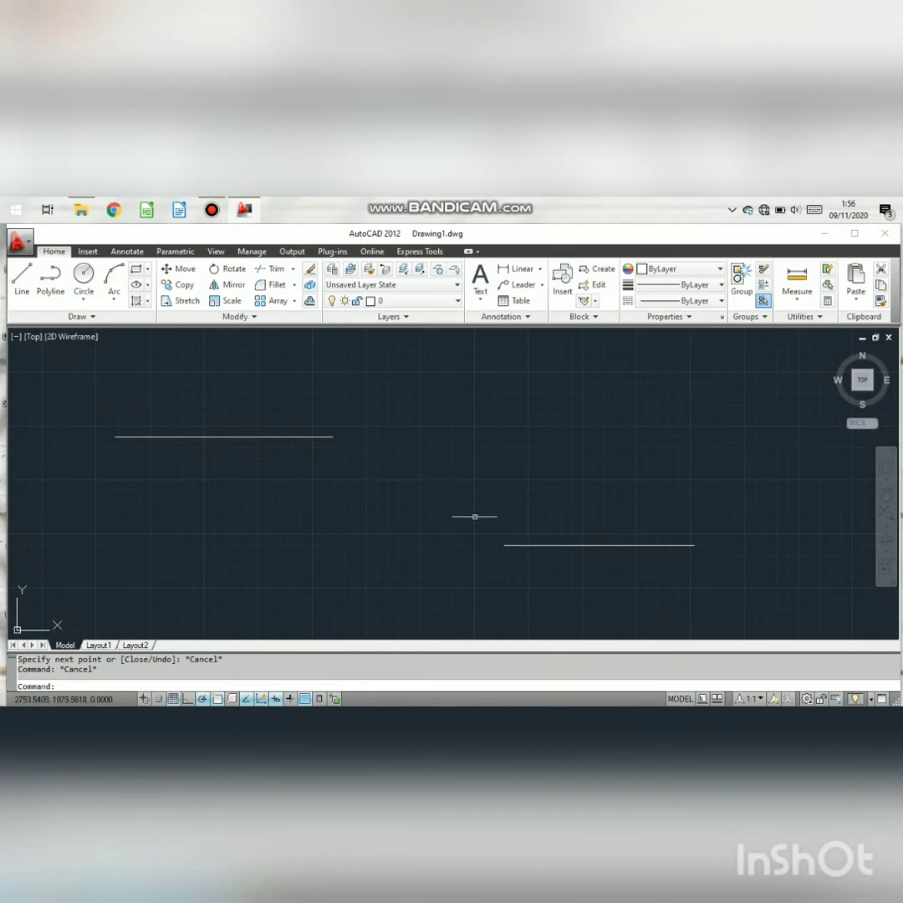
click(60, 403)
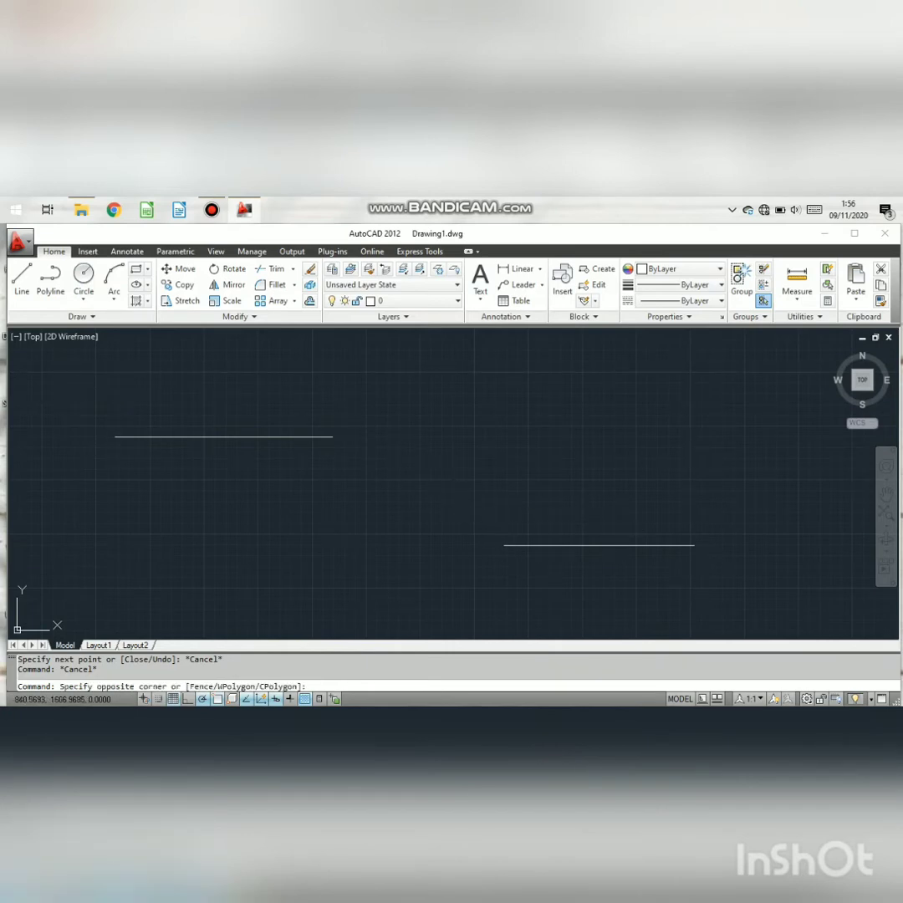
click(438, 474)
key(Delete)
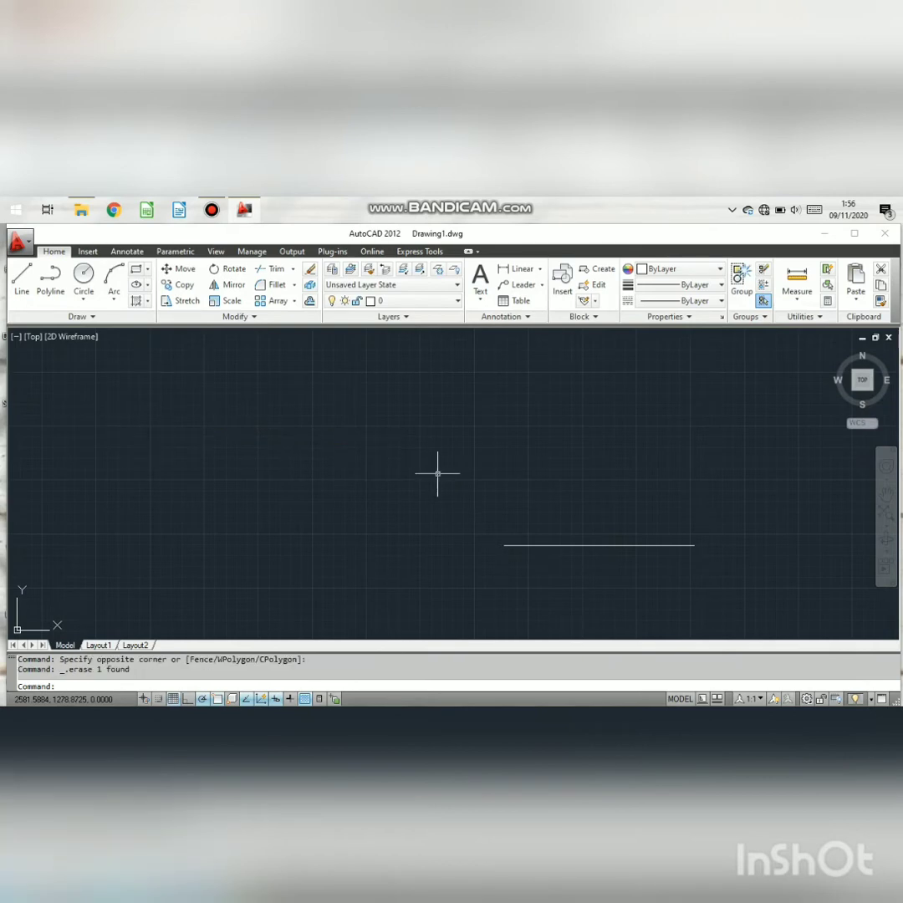
click(437, 495)
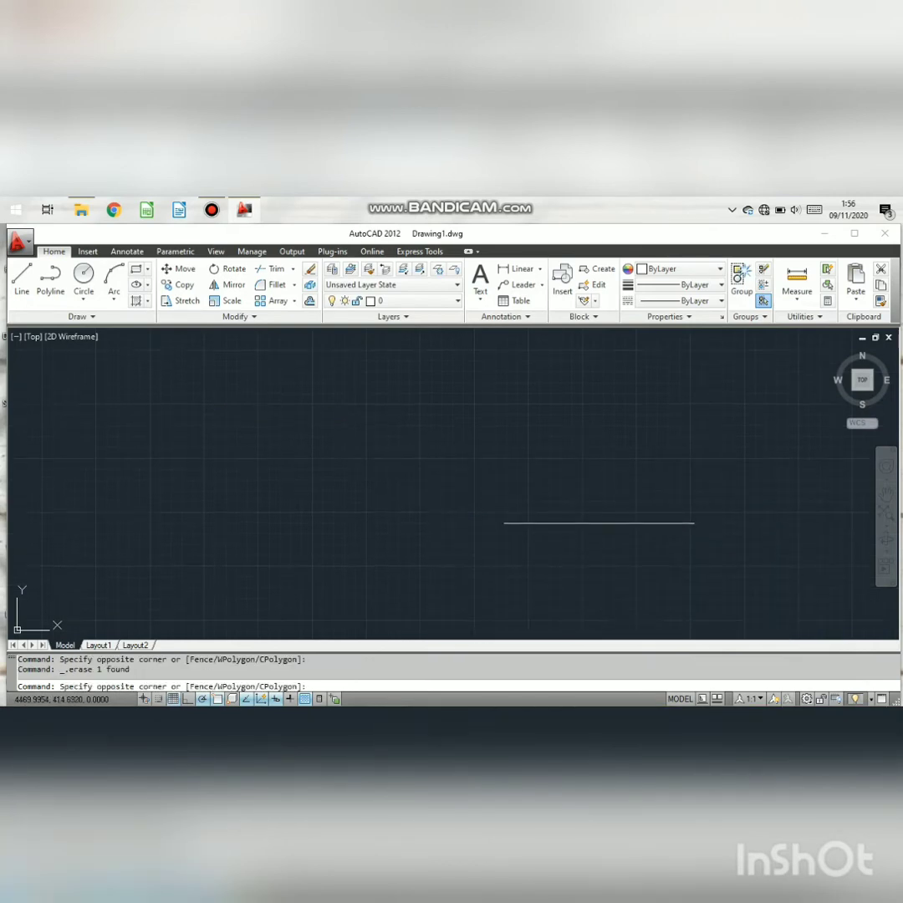
click(788, 526)
key(Delete)
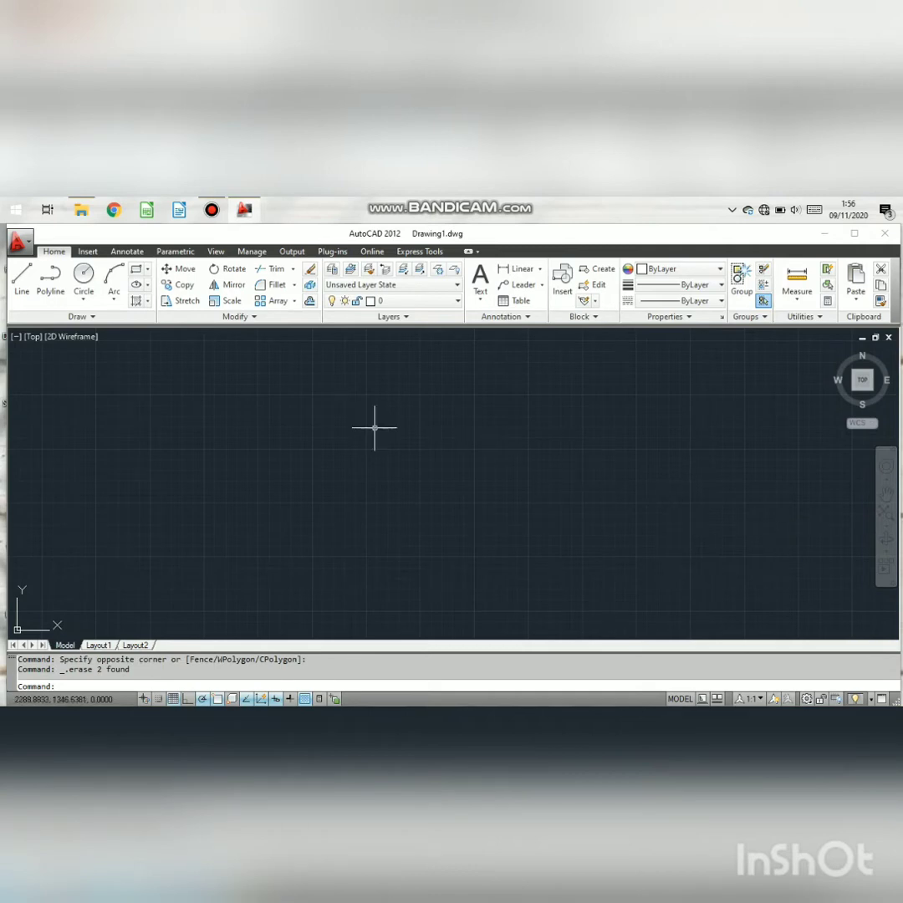
Step: Draw a large circle with a radius of about 674 units in the left half of the drawing
text(CIRCLE)
key(Return)
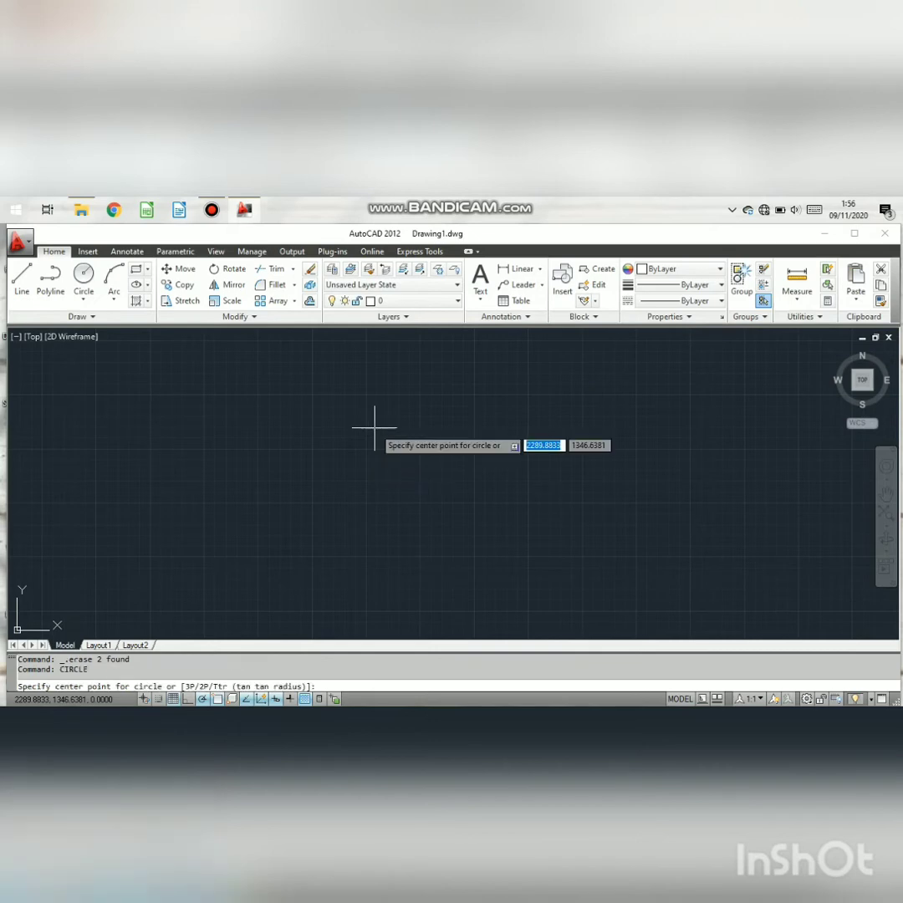
click(295, 432)
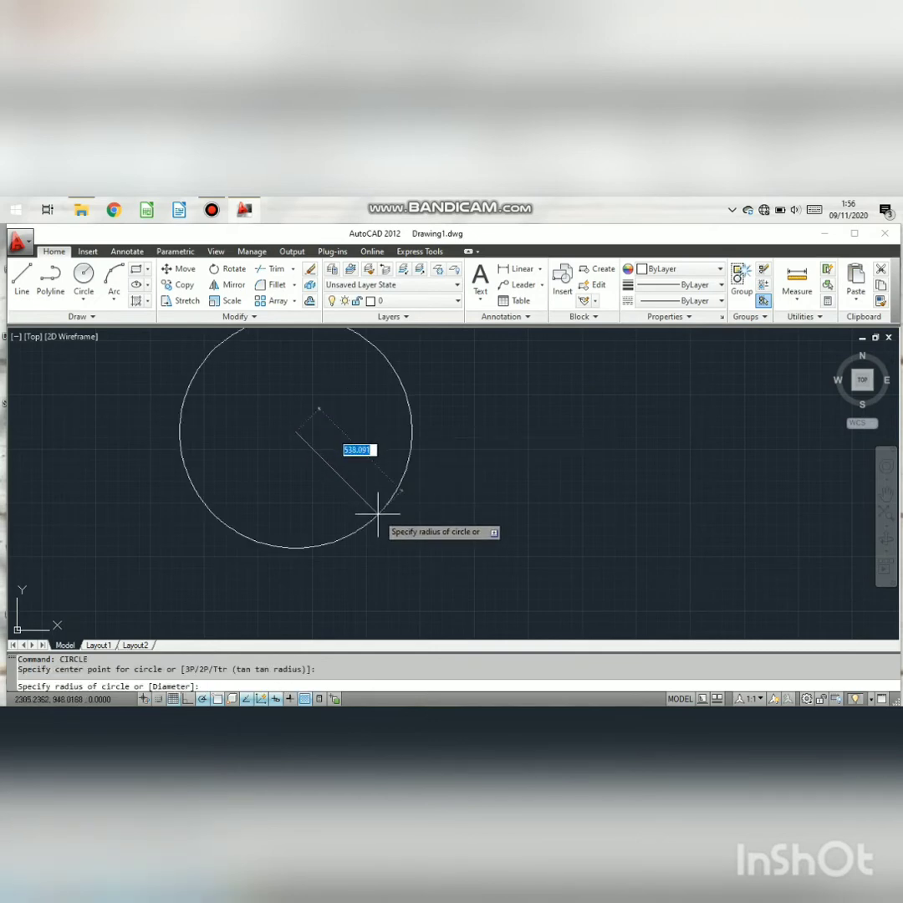
scroll(378, 514, up, 4)
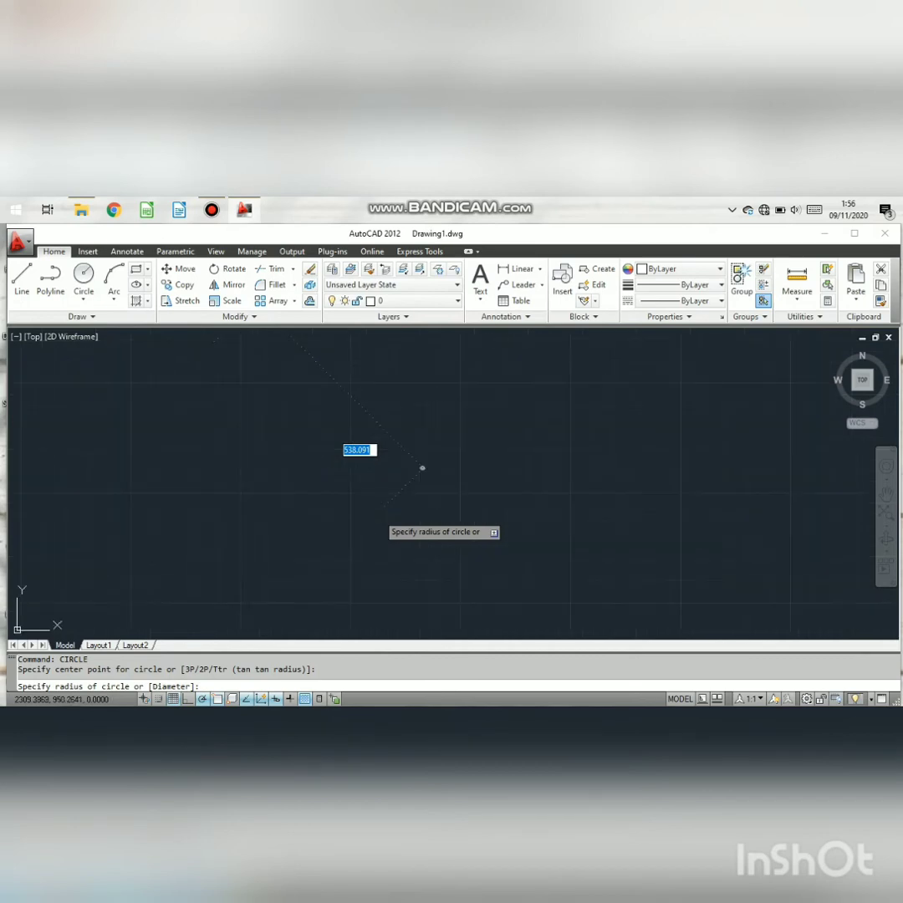
scroll(378, 514, down, 4)
scroll(378, 513, down, 4)
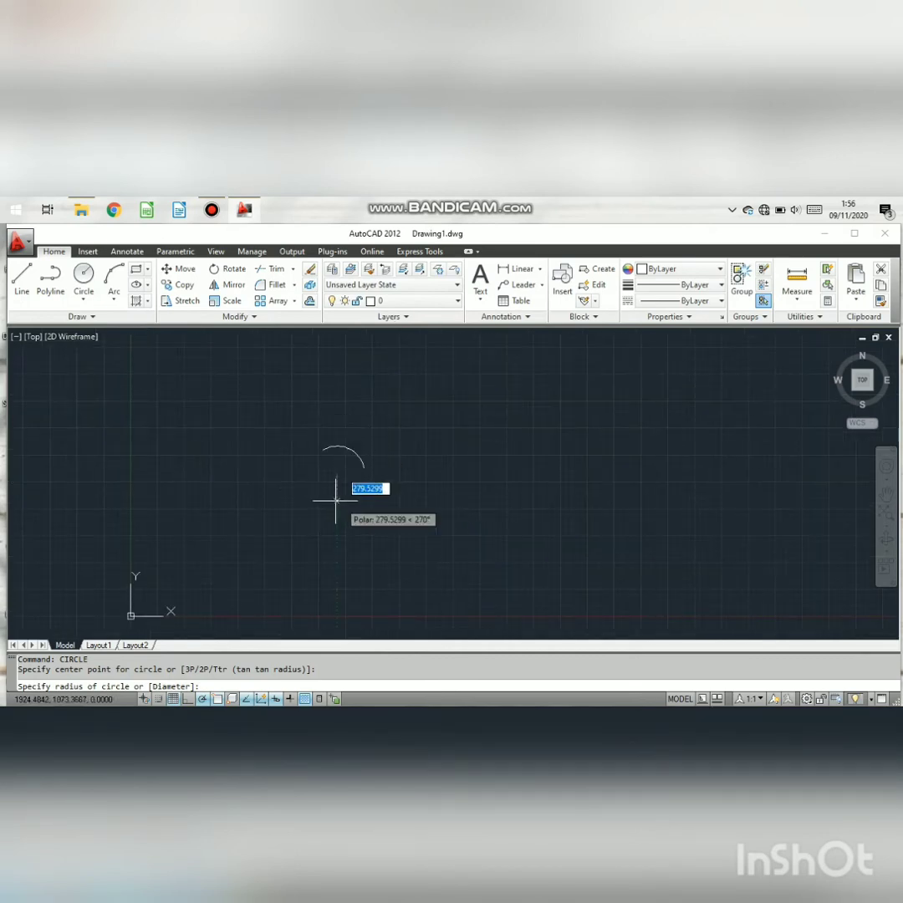
click(372, 537)
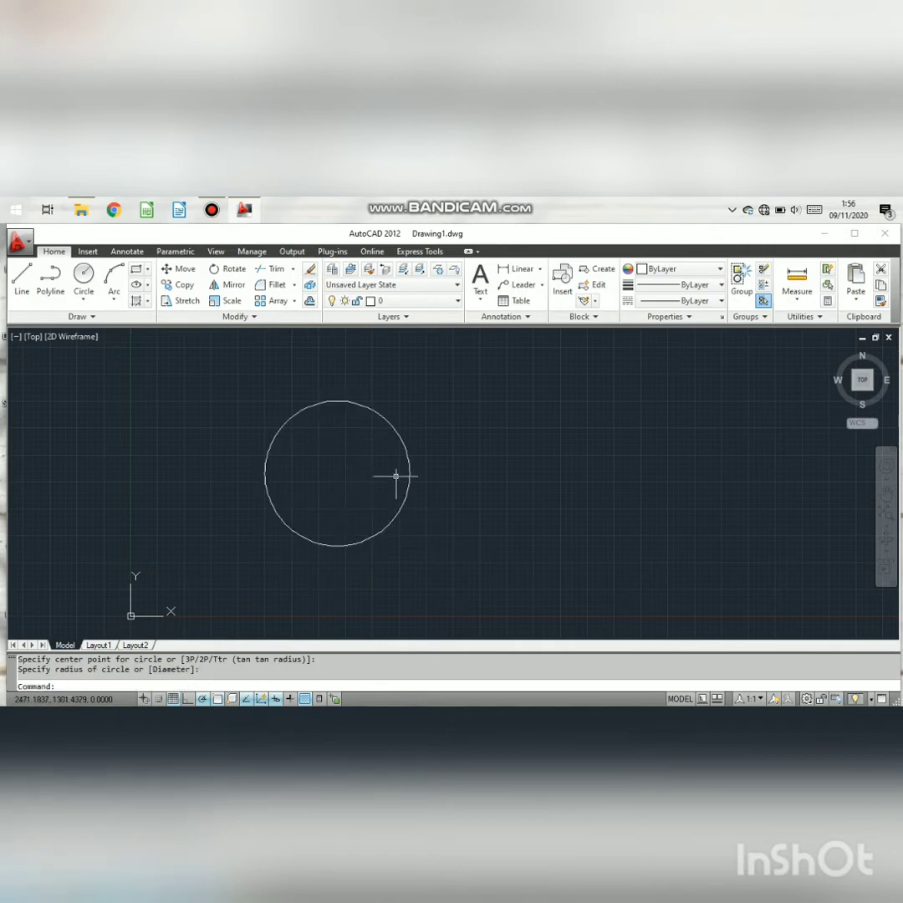
text(CIRCLE)
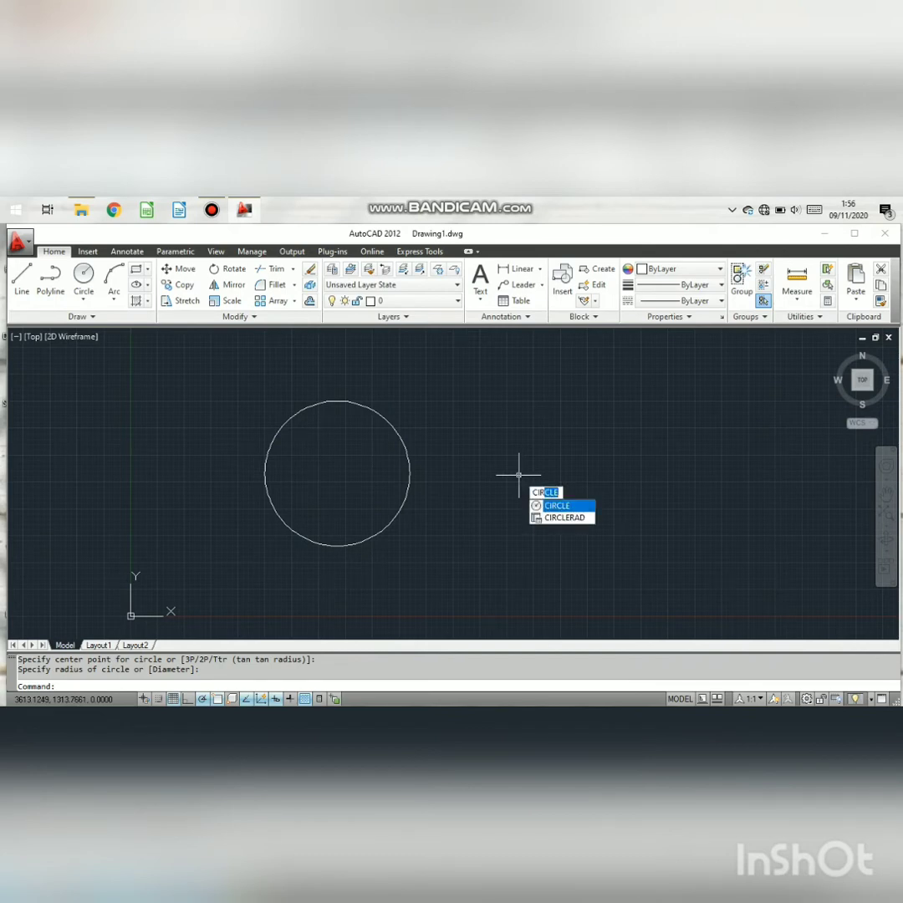
key(Return)
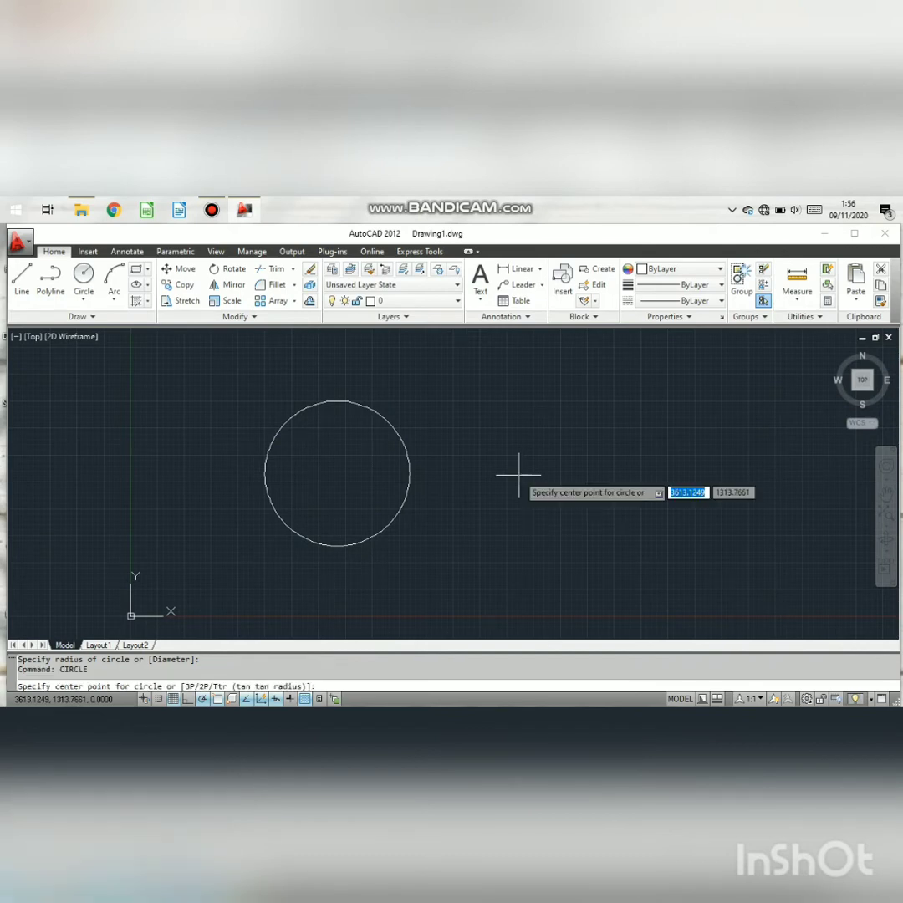
click(453, 493)
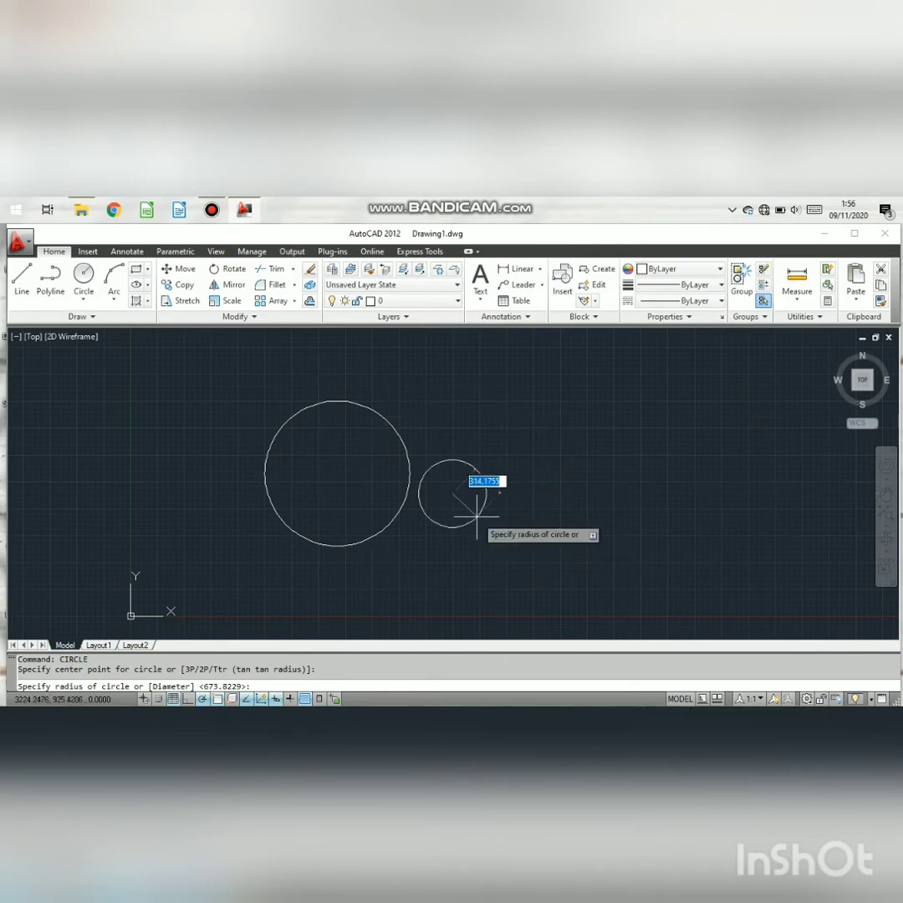
key(Escape)
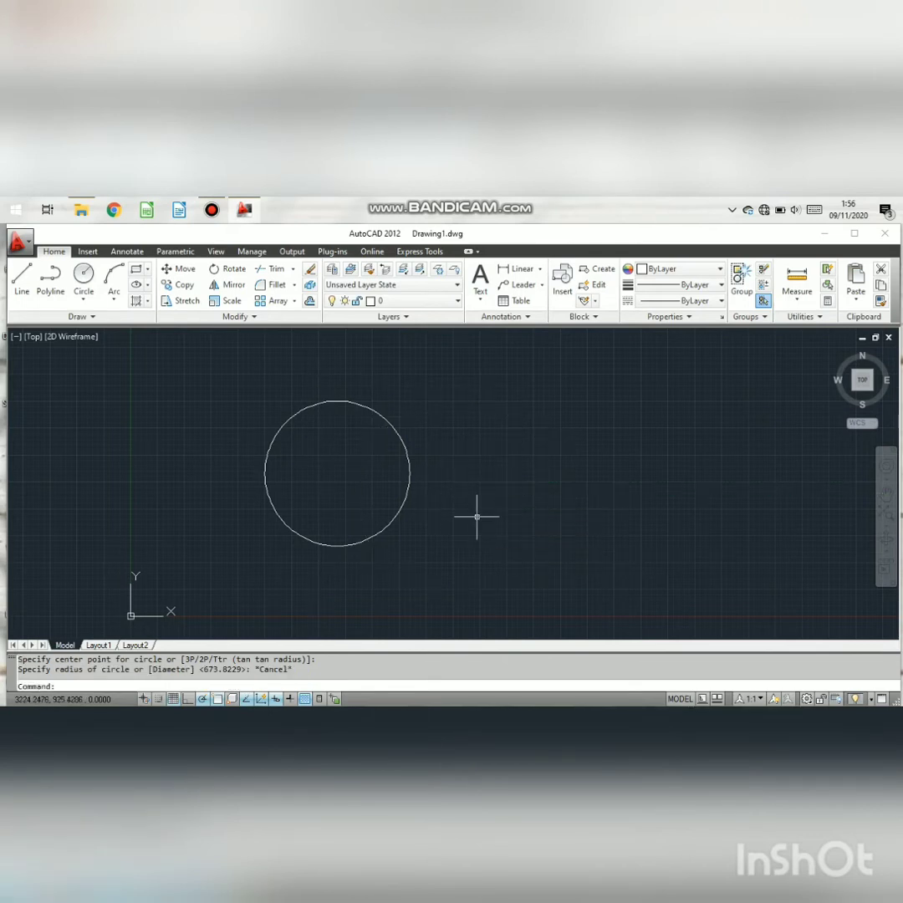
Step: Draw a medium circle with a radius of about 401 units beside the large circle, to its upper right
text(cir)
key(Return)
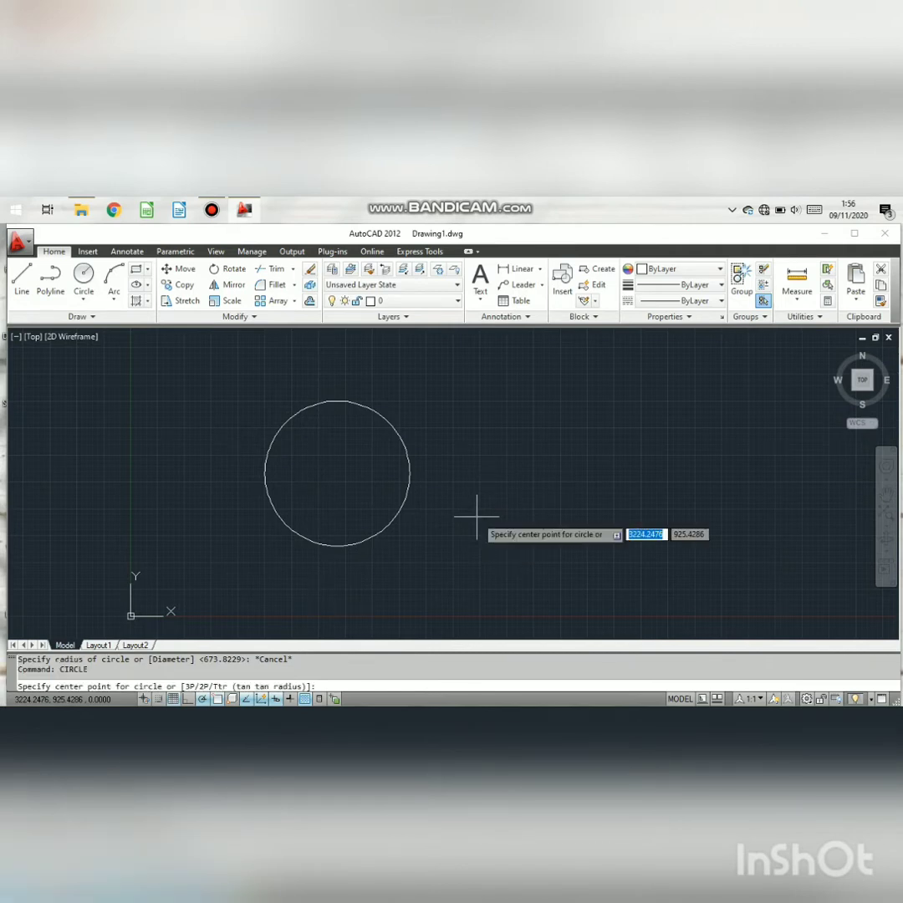
click(453, 426)
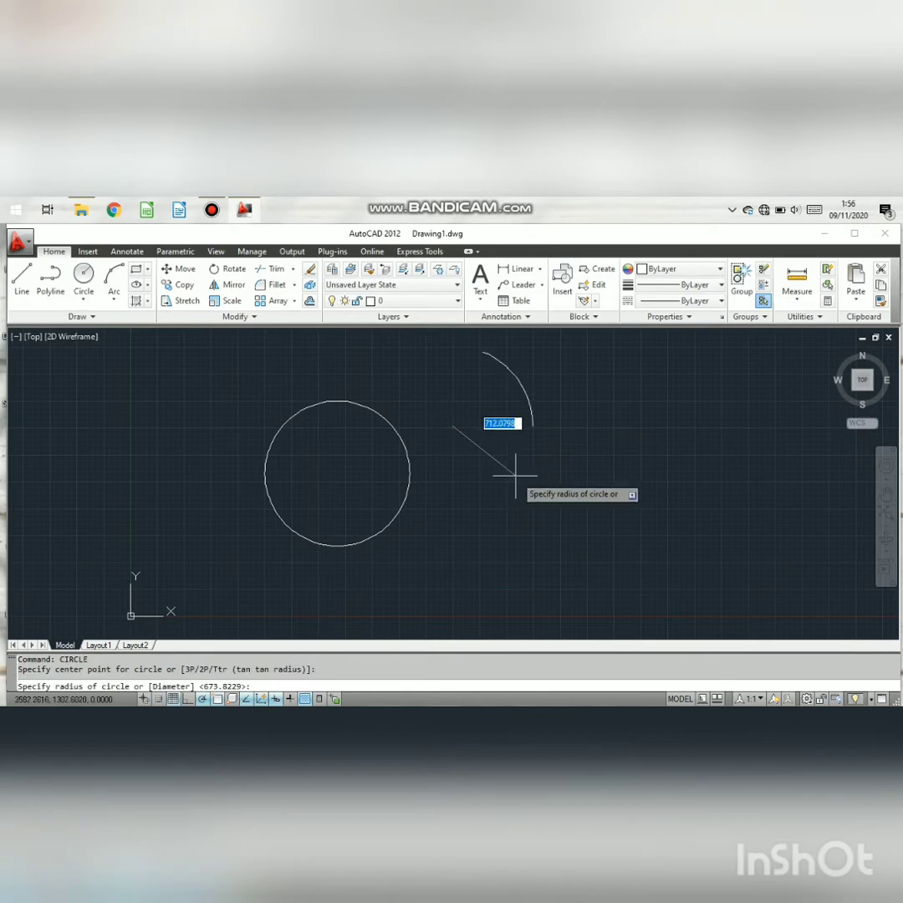
click(463, 468)
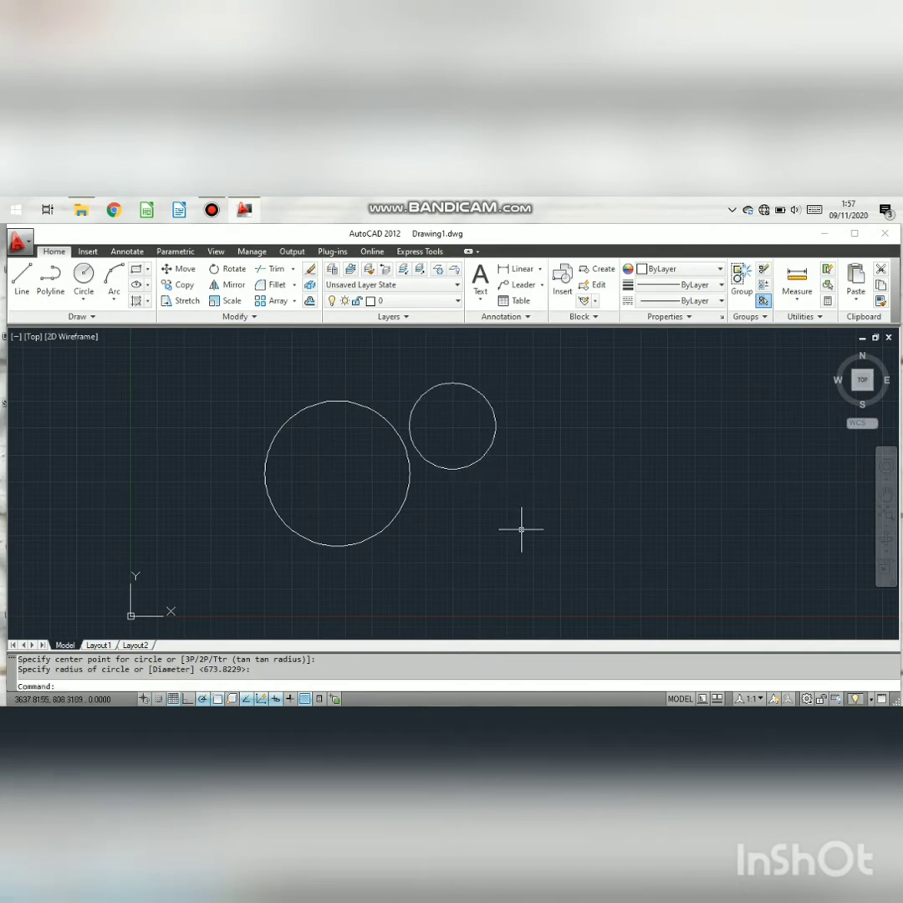
Step: Draw a small circle with a radius of about 235 units just below the medium circle
text(cit)
key(BackSpace)
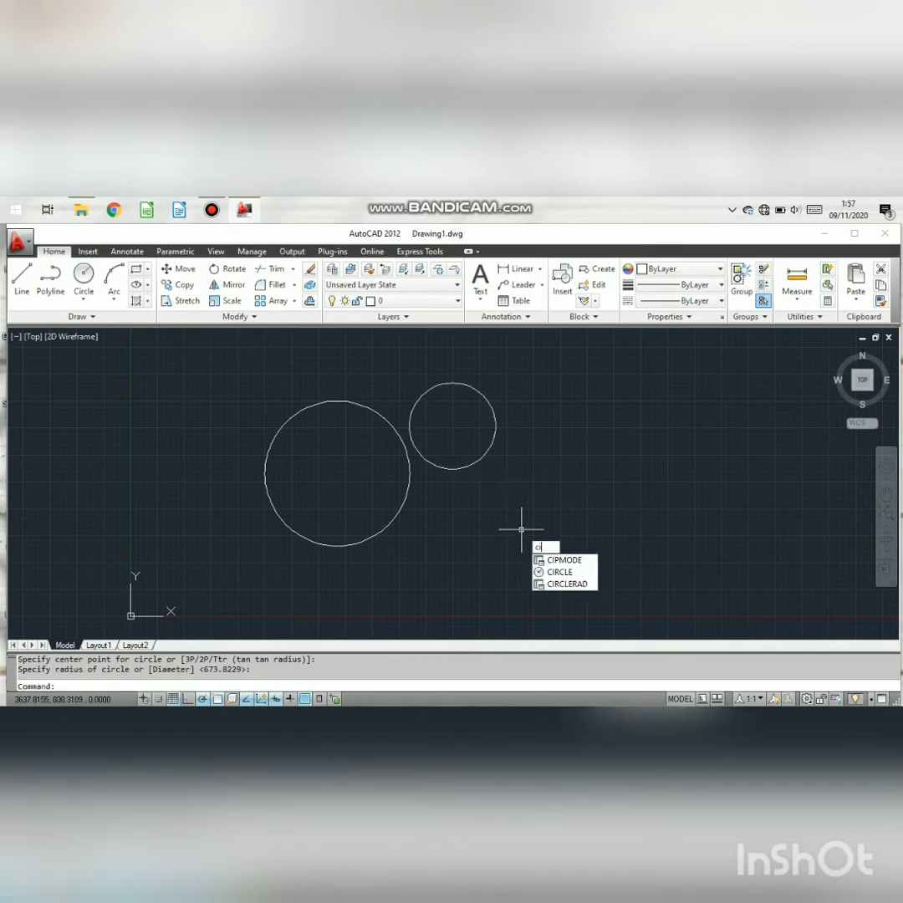
text(r)
key(Return)
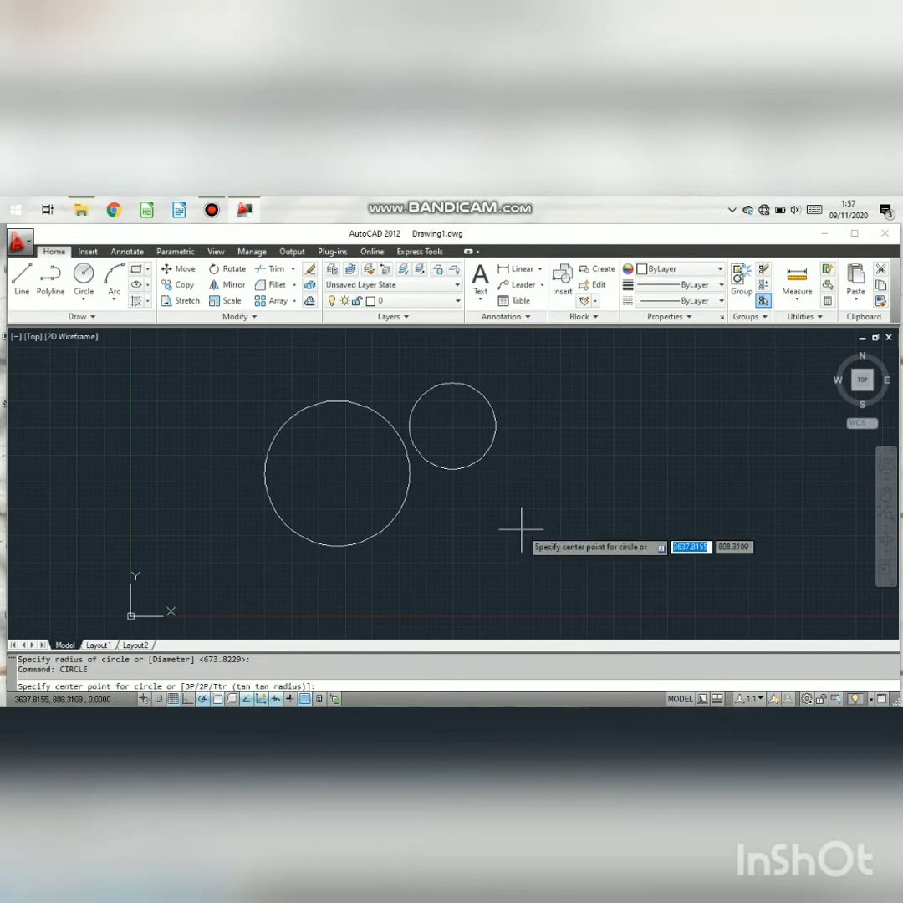
click(464, 496)
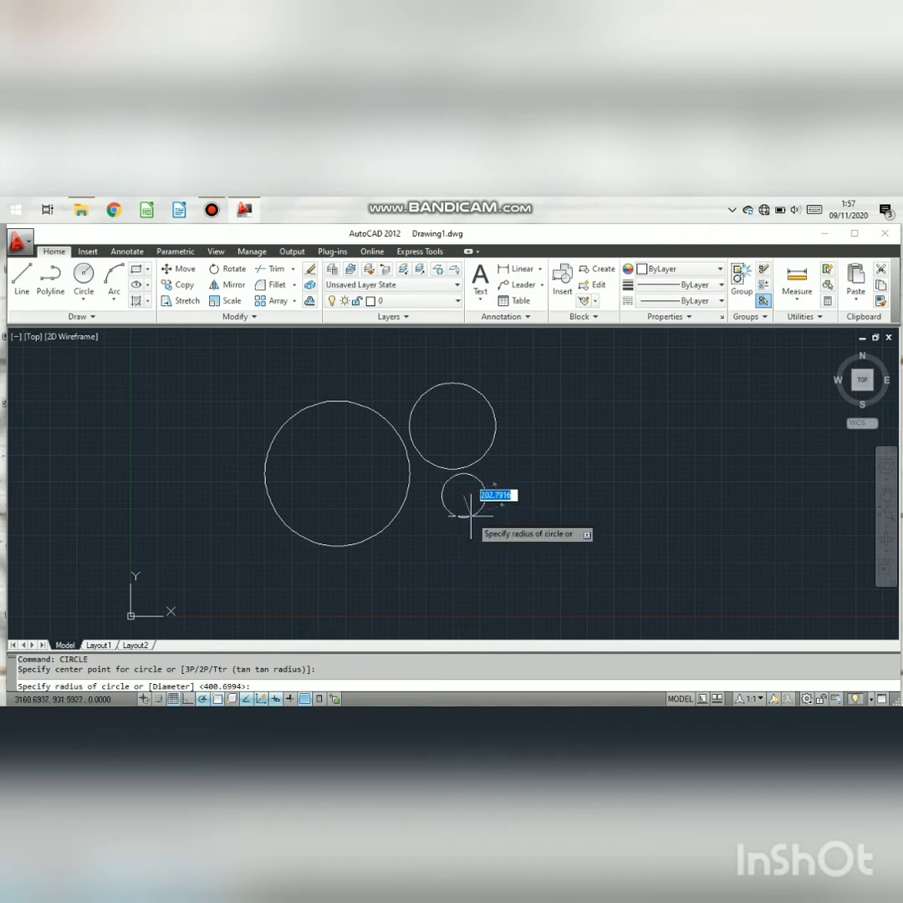
click(474, 518)
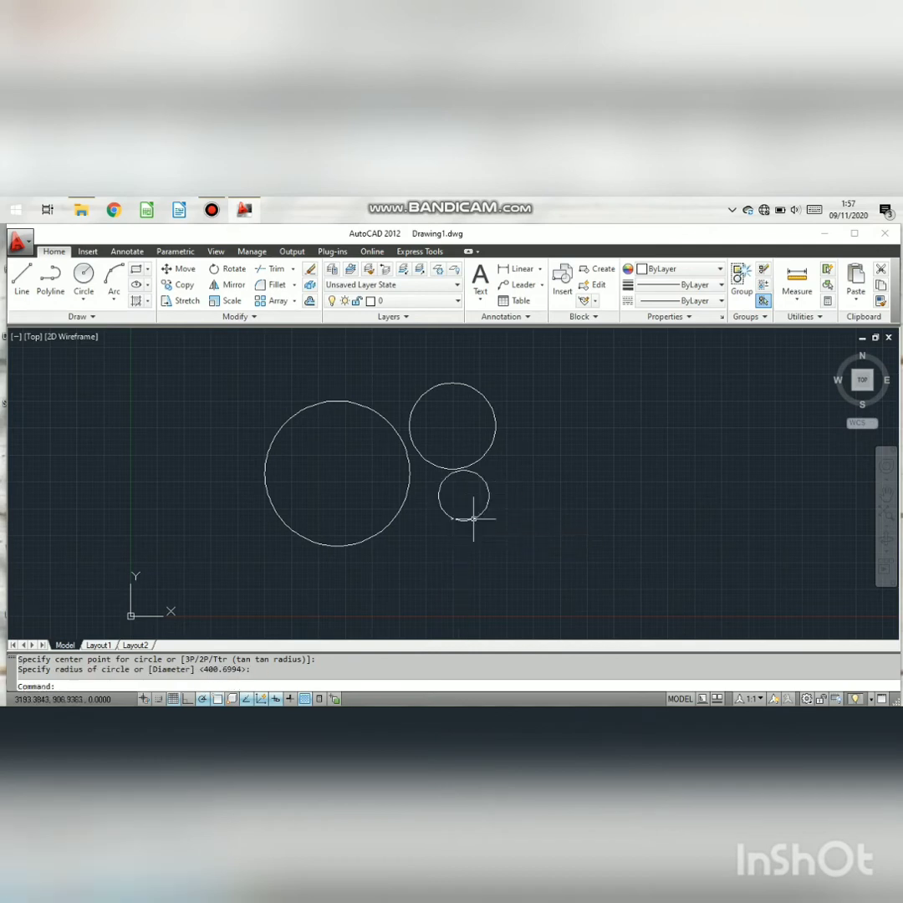
Step: Draw a large circle with a radius of about 786 units to the upper right of the medium circle
text(cir)
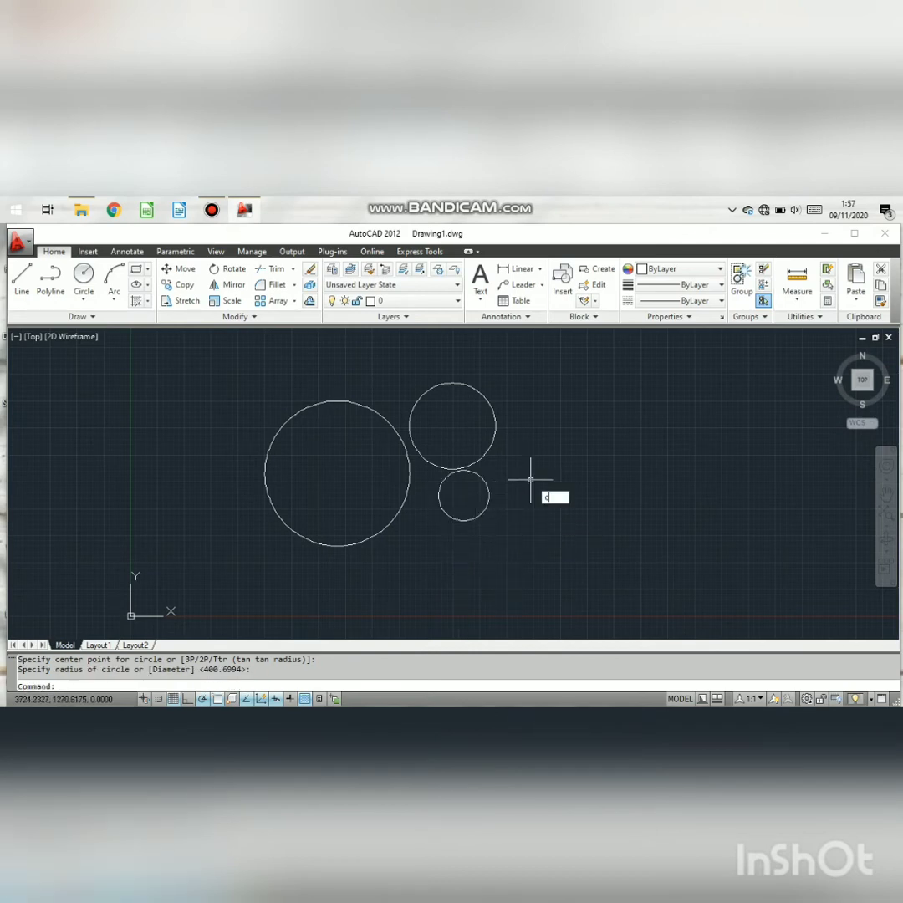
key(Return)
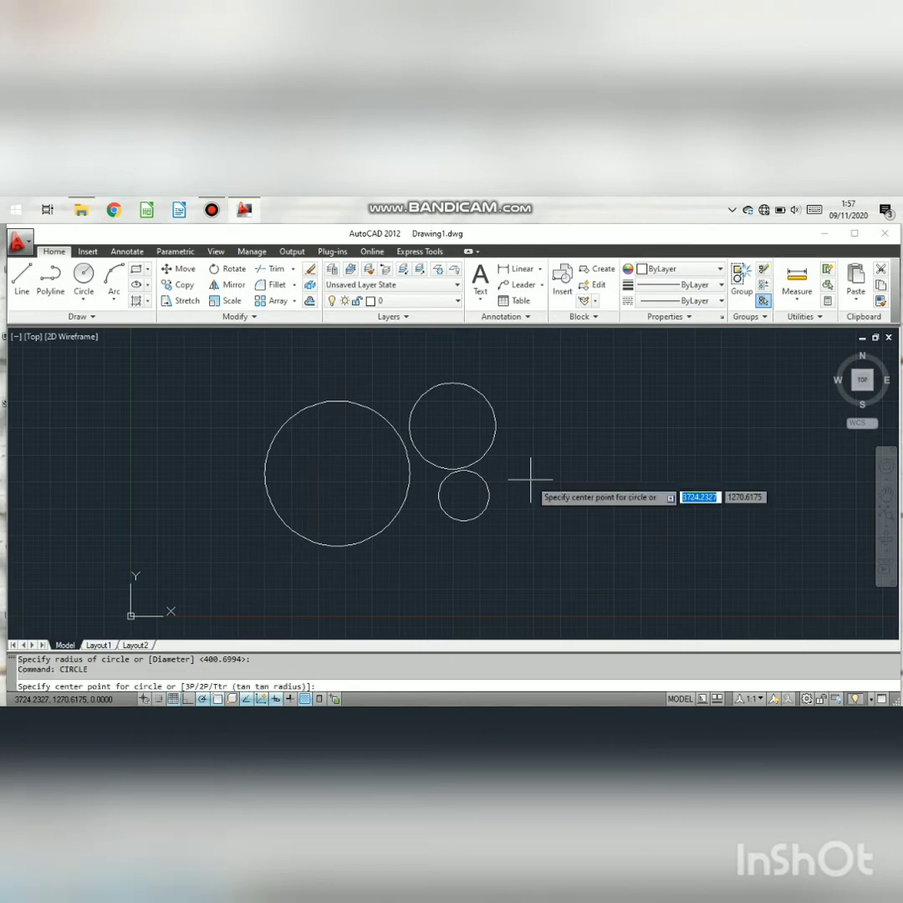
click(580, 381)
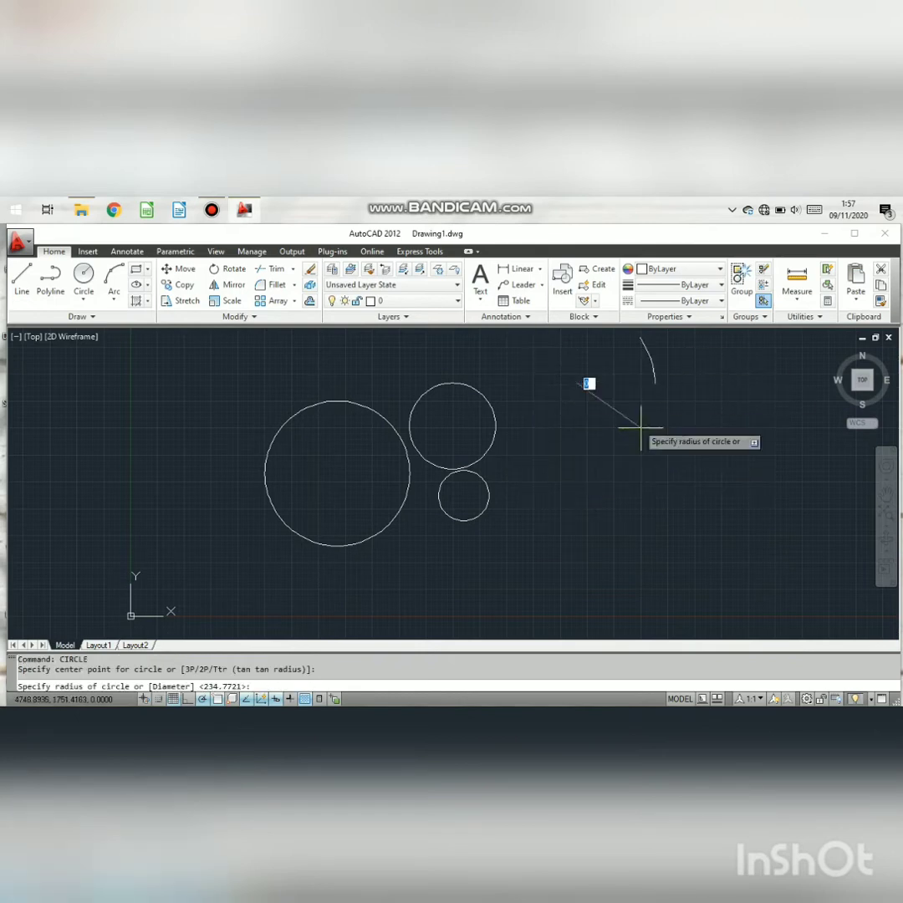
click(594, 466)
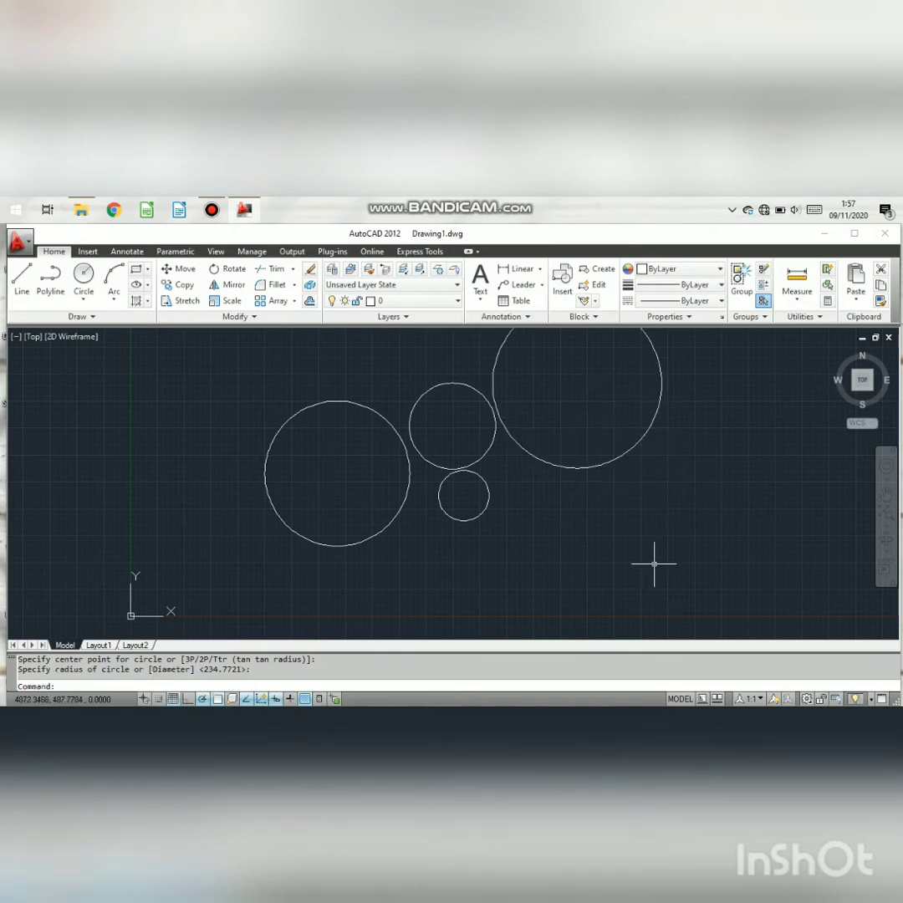
Step: Draw a circle with a radius of about 638 units just below the newest large circle
text(c)
key(Return)
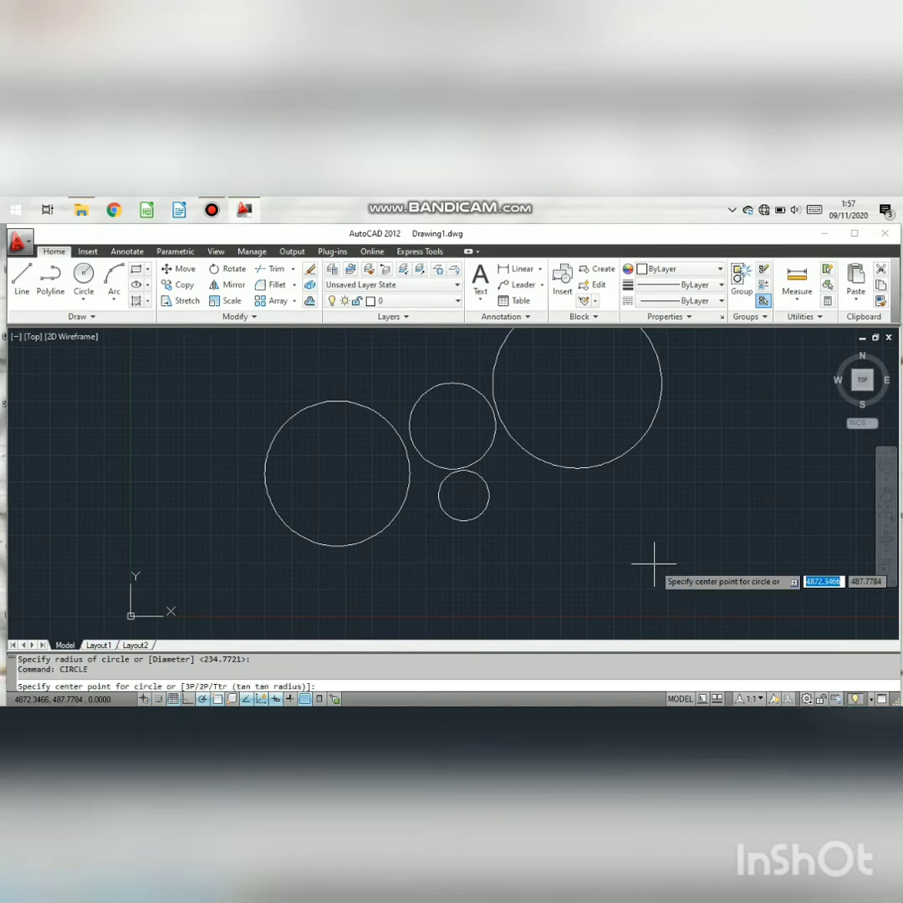
click(583, 540)
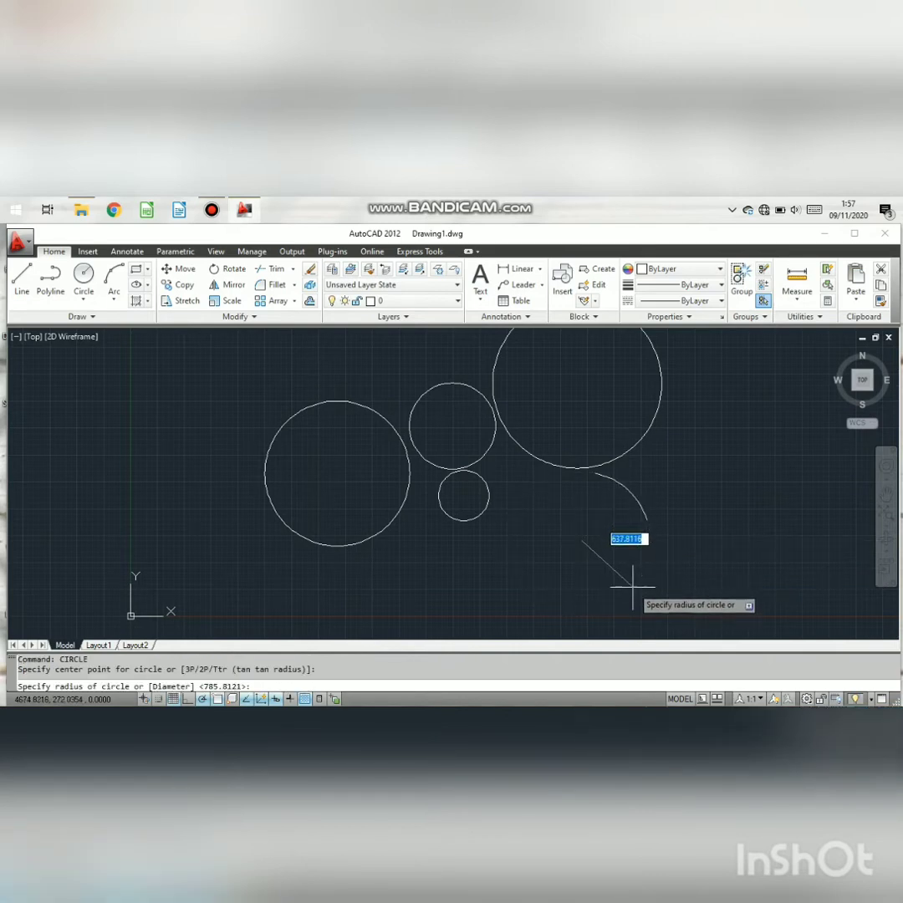
click(633, 586)
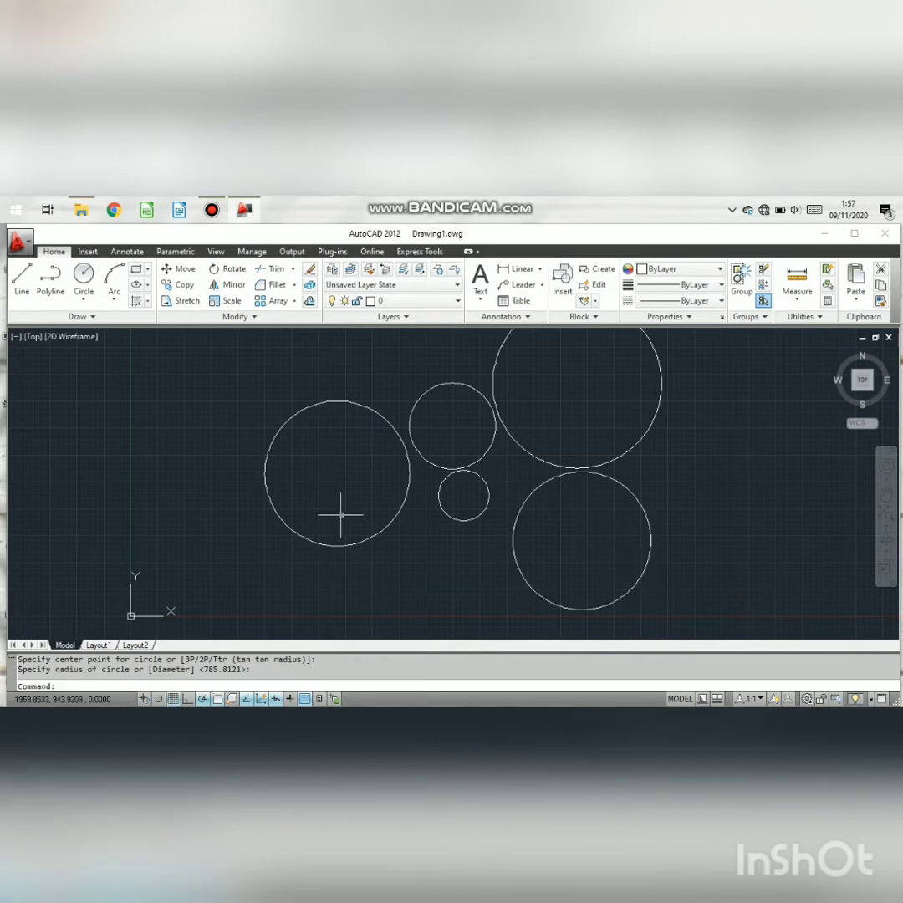
Step: Erase all five circles from the drawing
scroll(340, 515, up, 5)
scroll(341, 515, down, 8)
scroll(343, 517, up, 2)
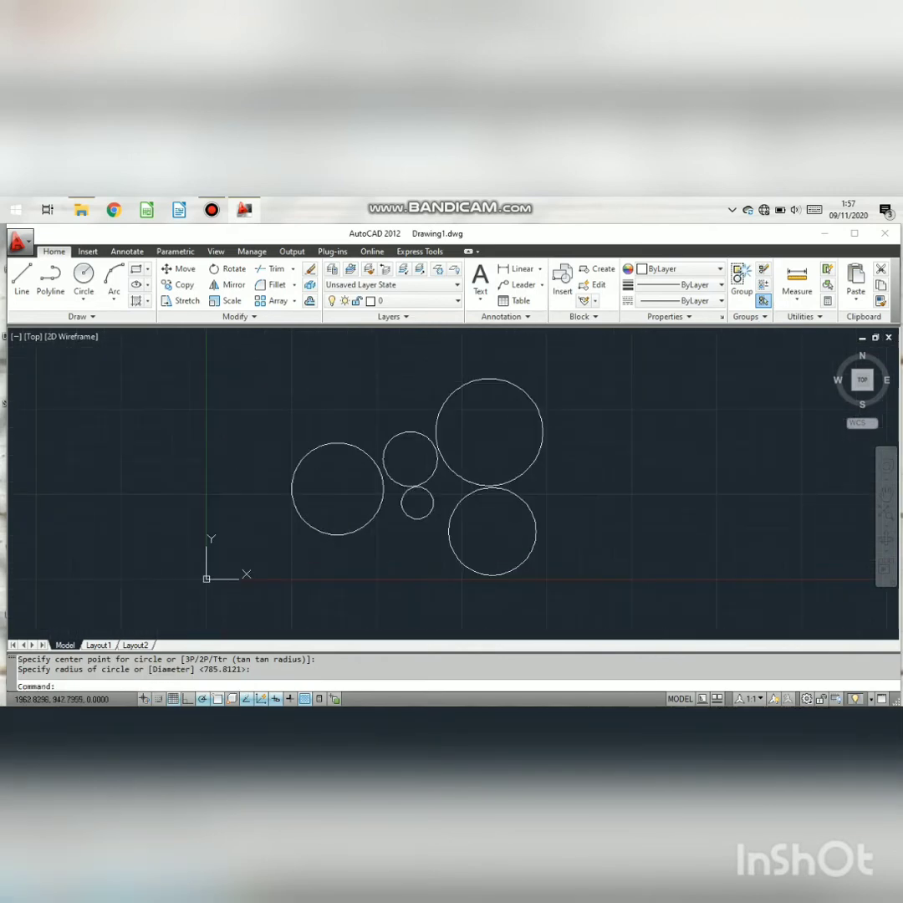
click(221, 367)
click(594, 570)
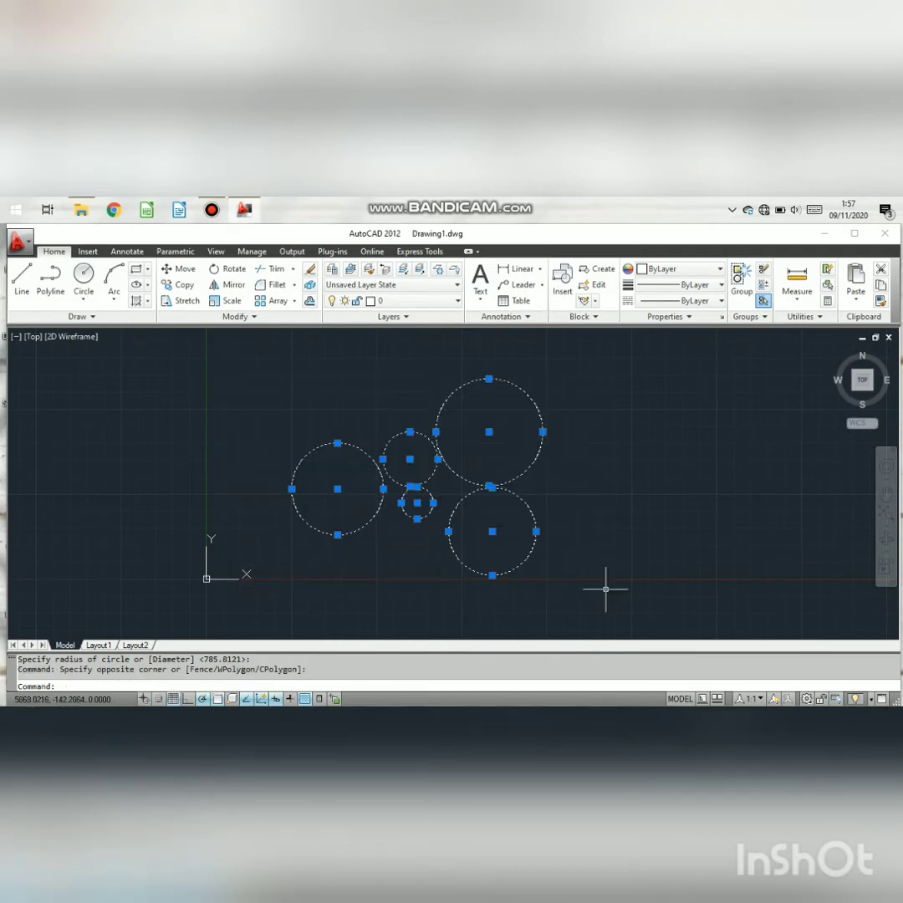
key(Delete)
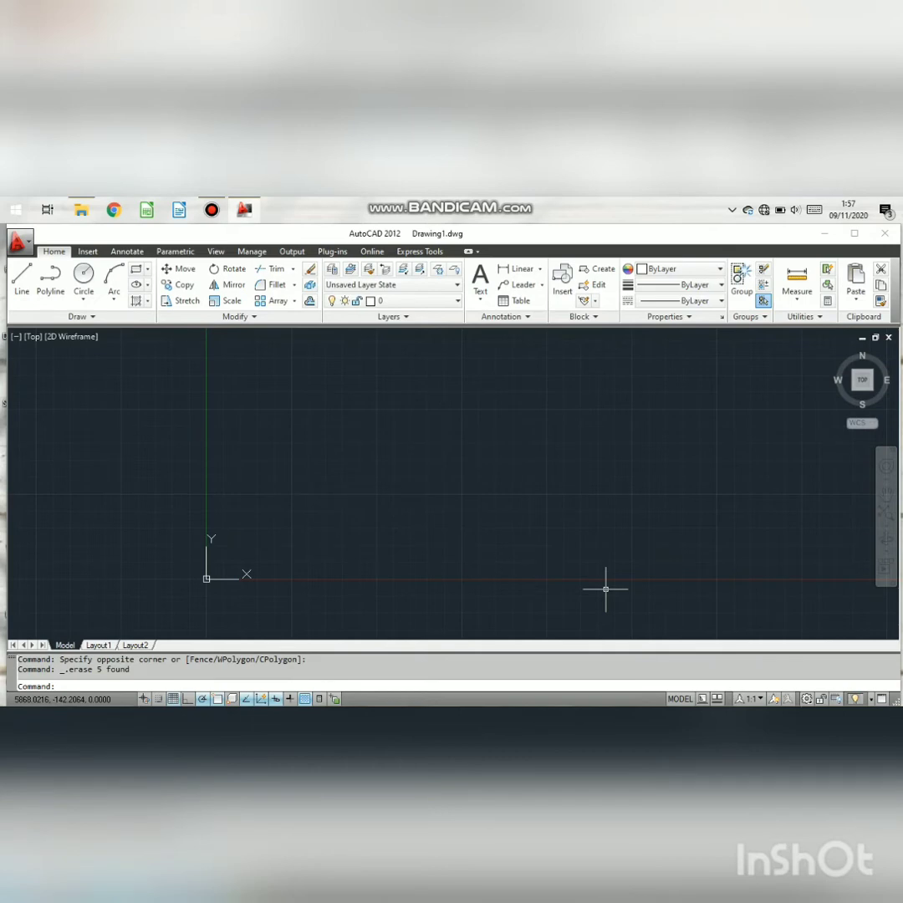
Step: Draw an upward-bulging three-point arc with a level second point and its end point about 166 units straight below that second point
mouse_move(211, 209)
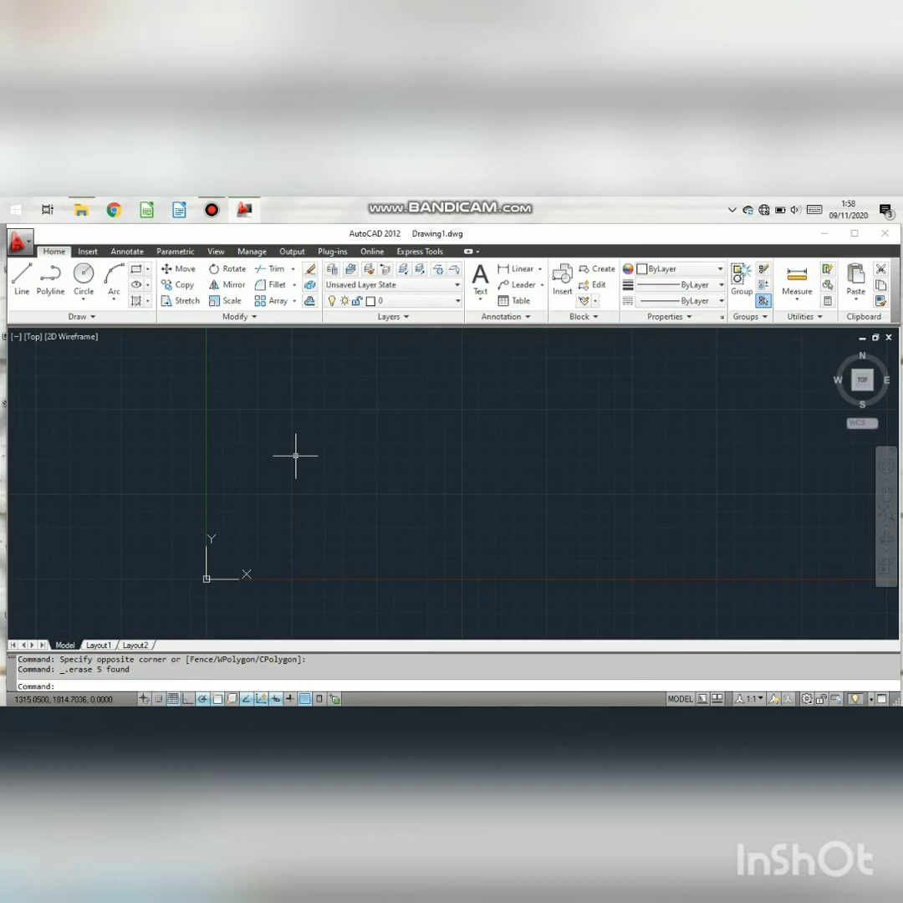
text(ARC)
key(Return)
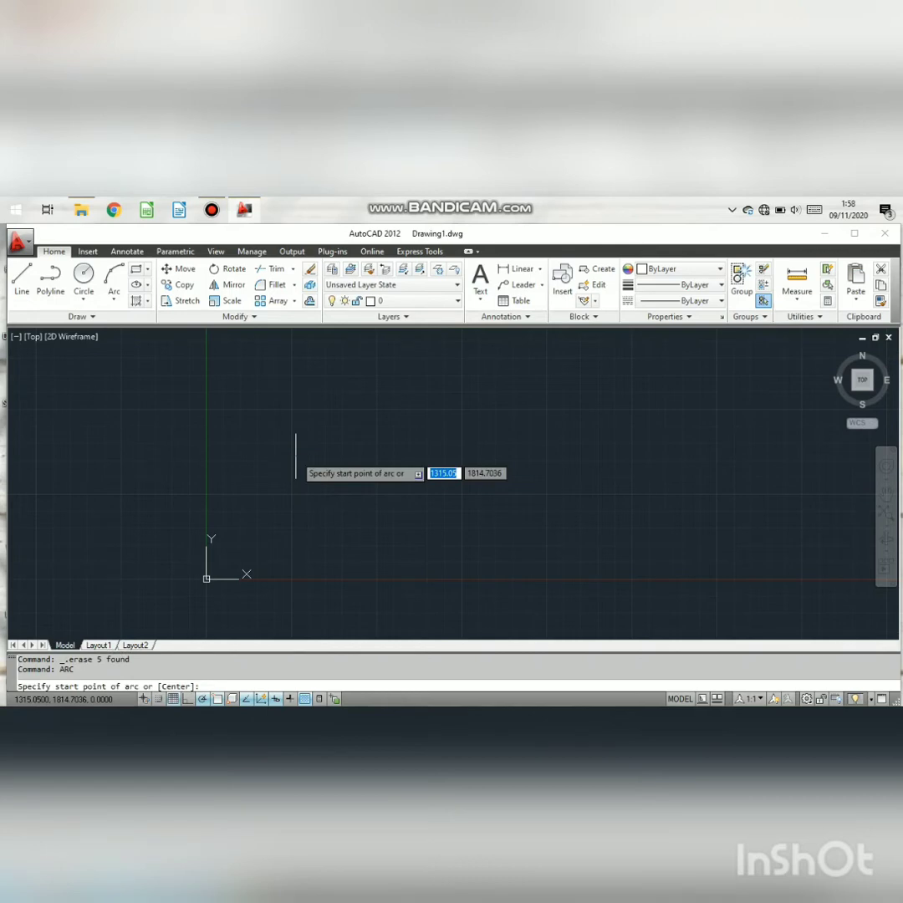
click(295, 456)
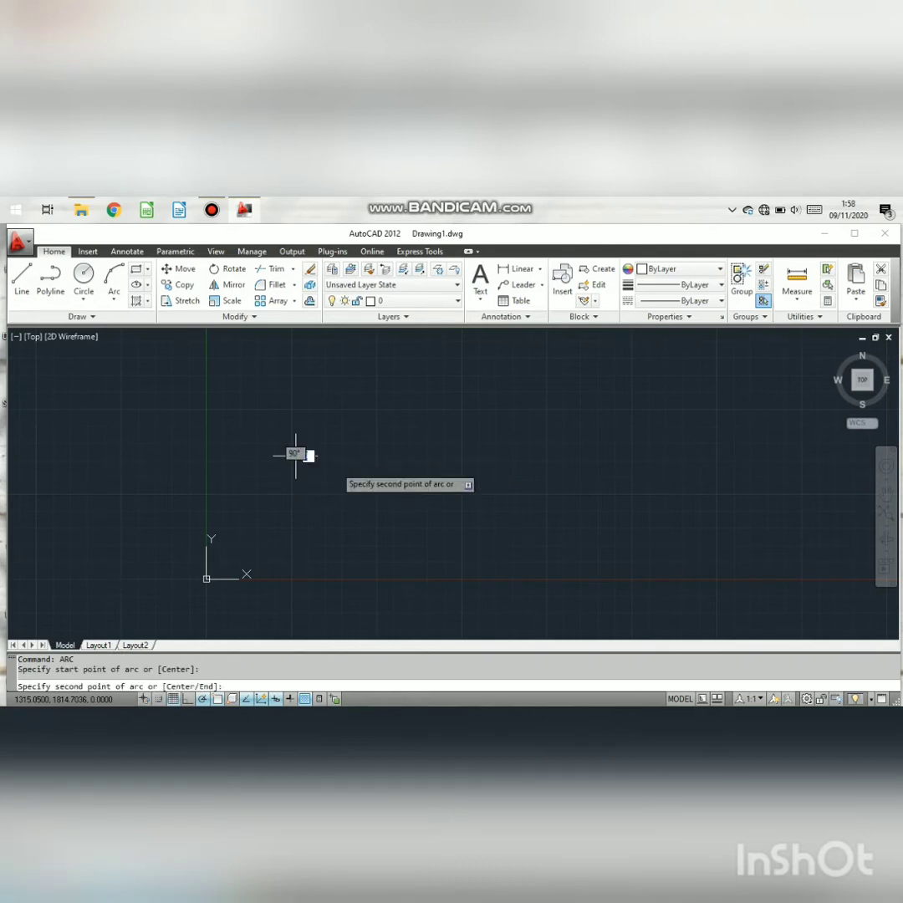
click(407, 456)
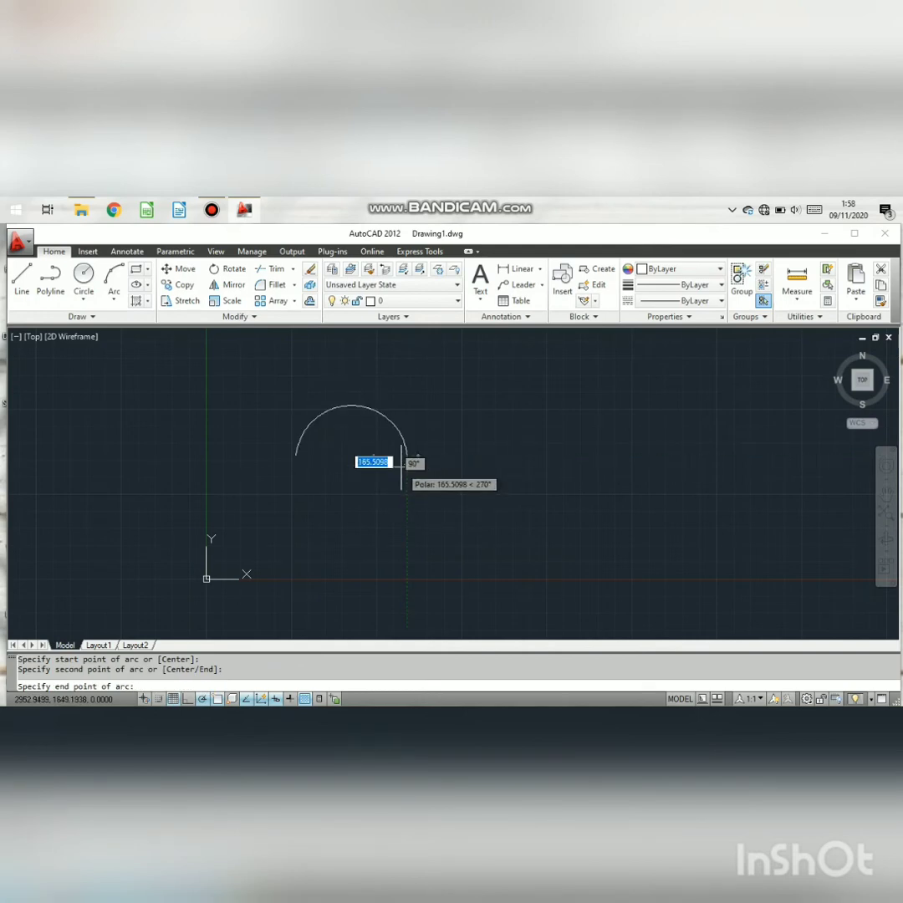
click(402, 464)
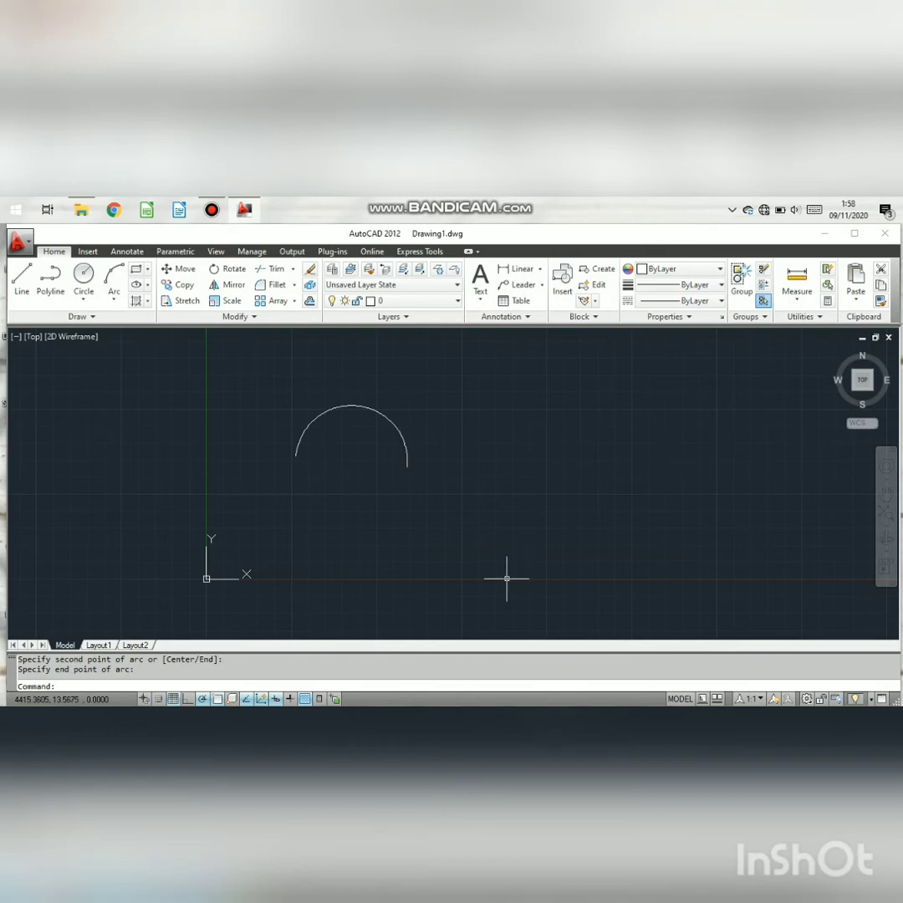
Step: Draw a three-point arc from the first arc's left end through its right end, closing almost a full circle just below the start
text(arc)
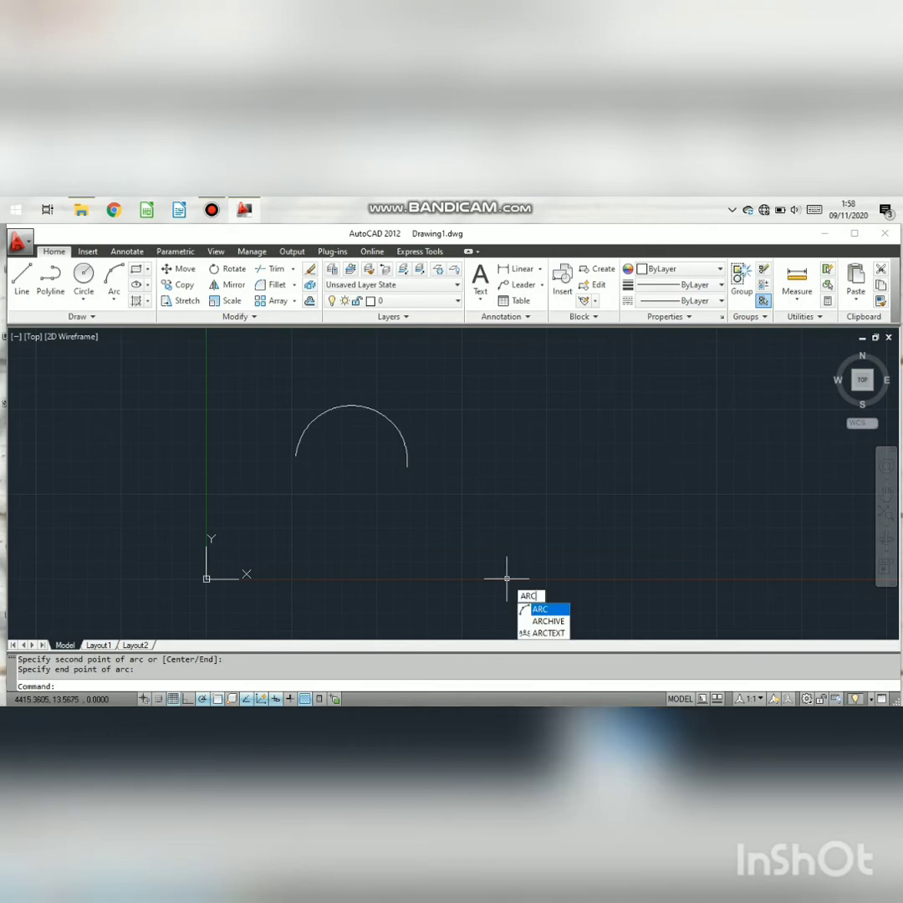
key(Return)
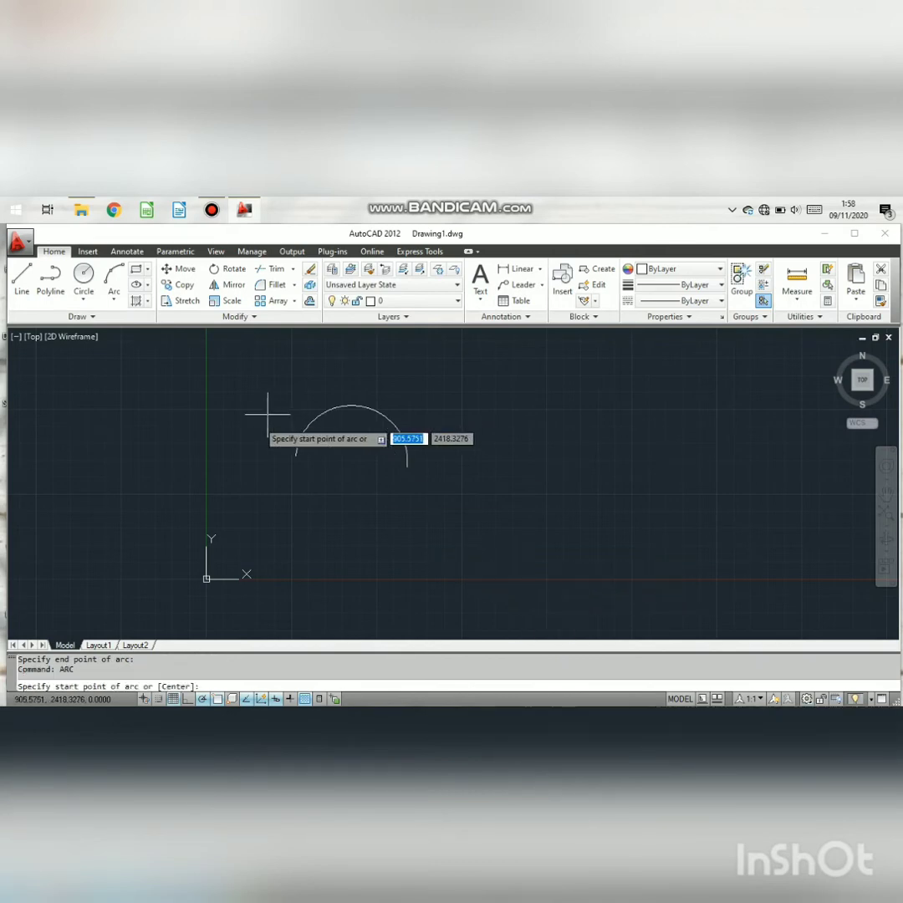
click(296, 456)
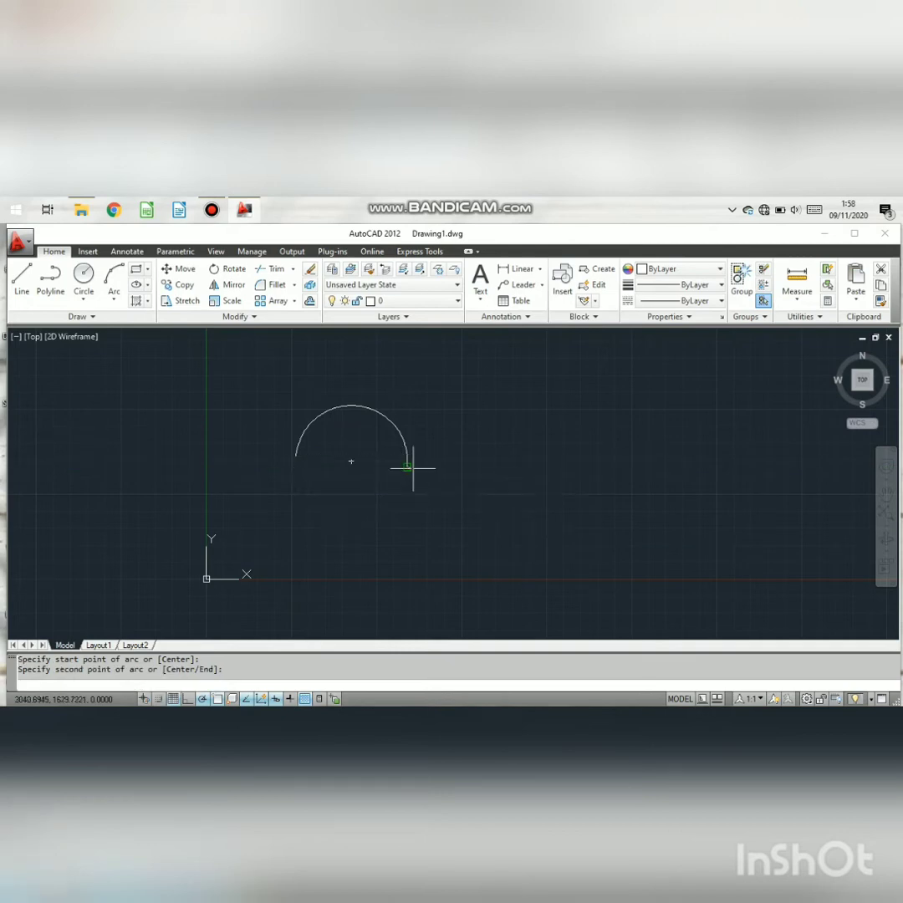
click(409, 467)
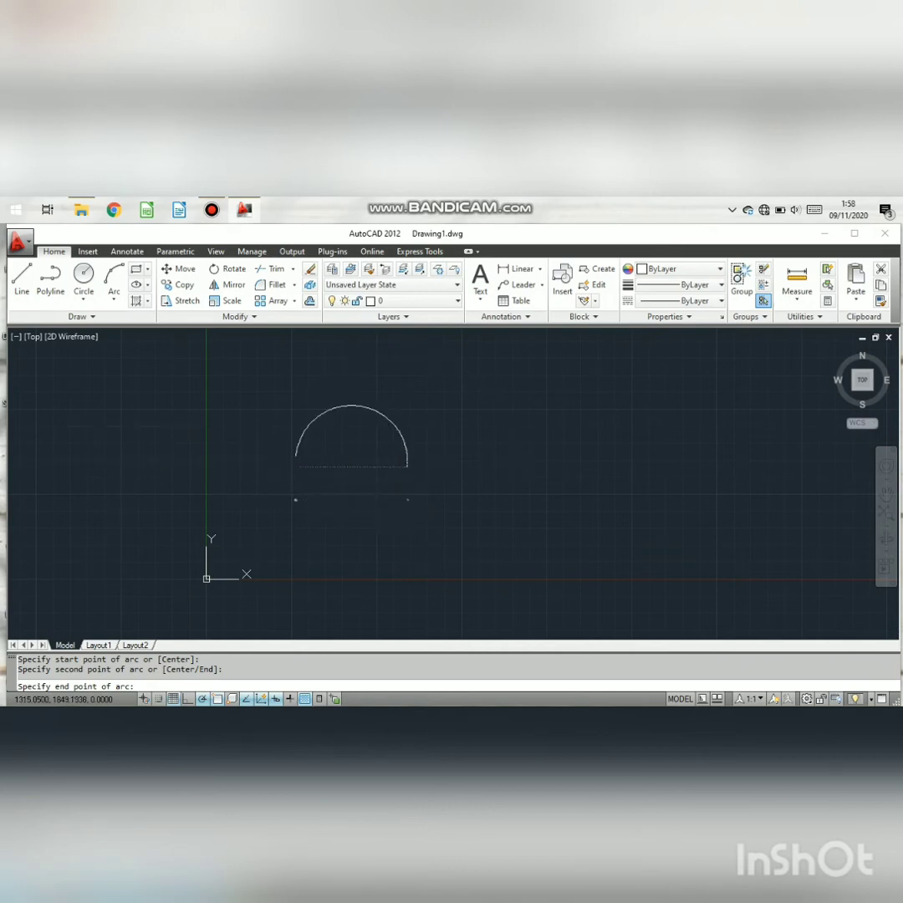
click(296, 462)
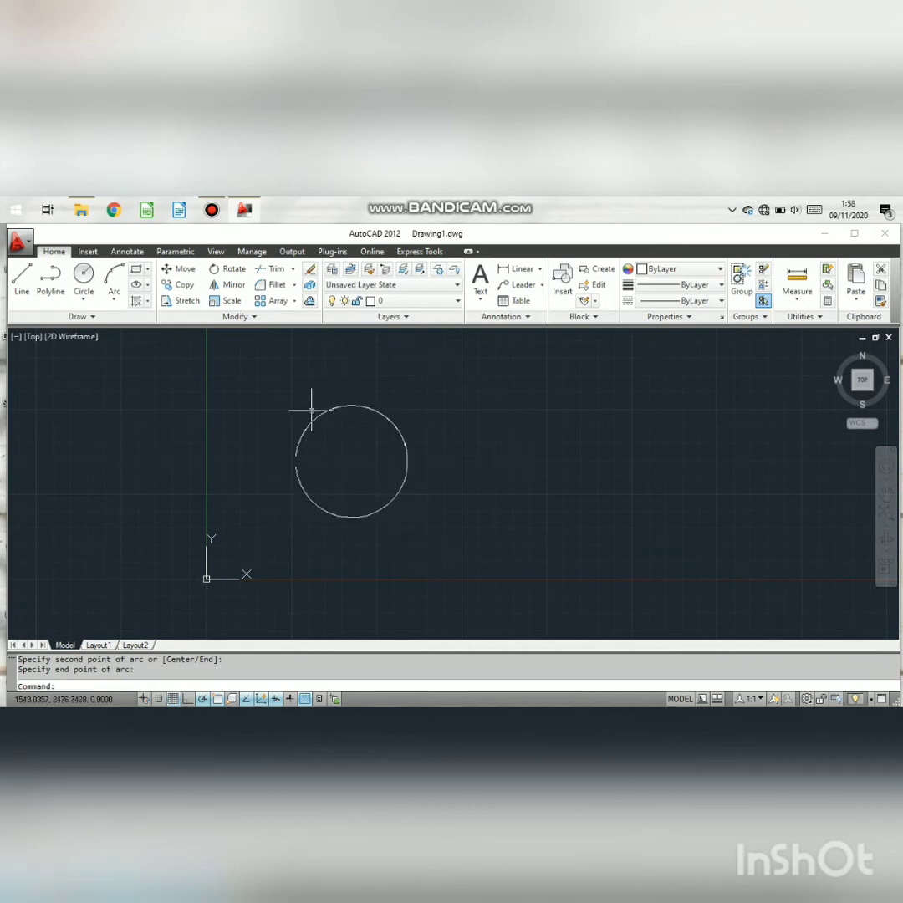
click(289, 449)
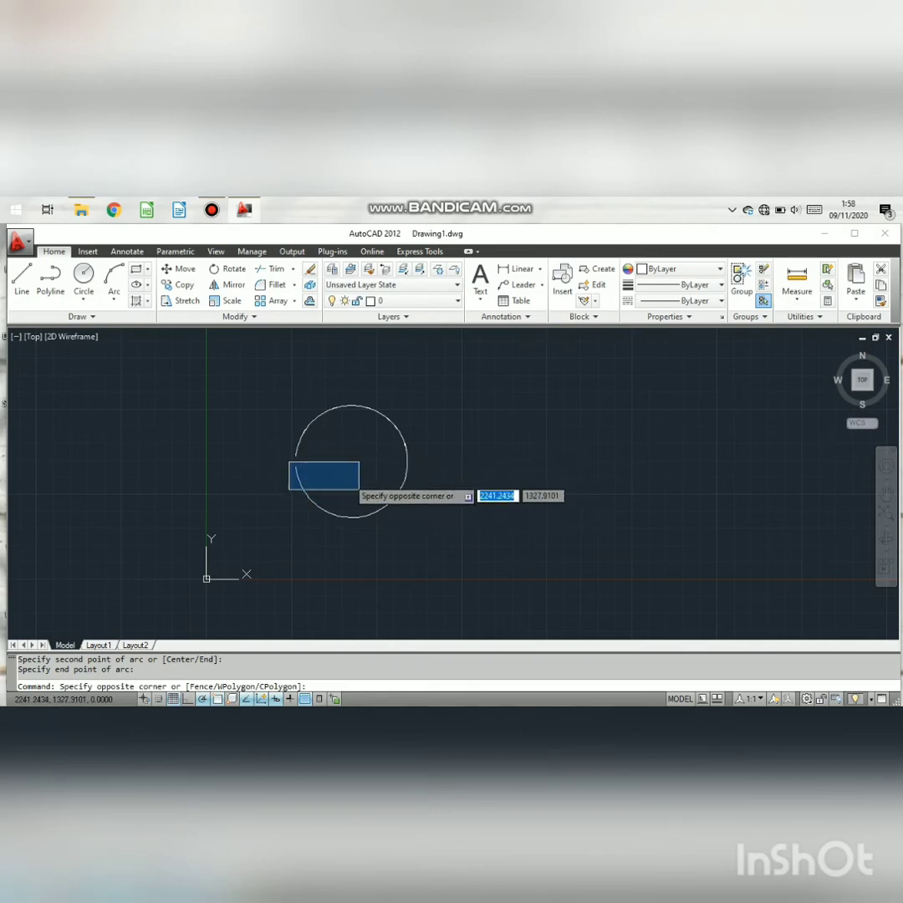
click(198, 394)
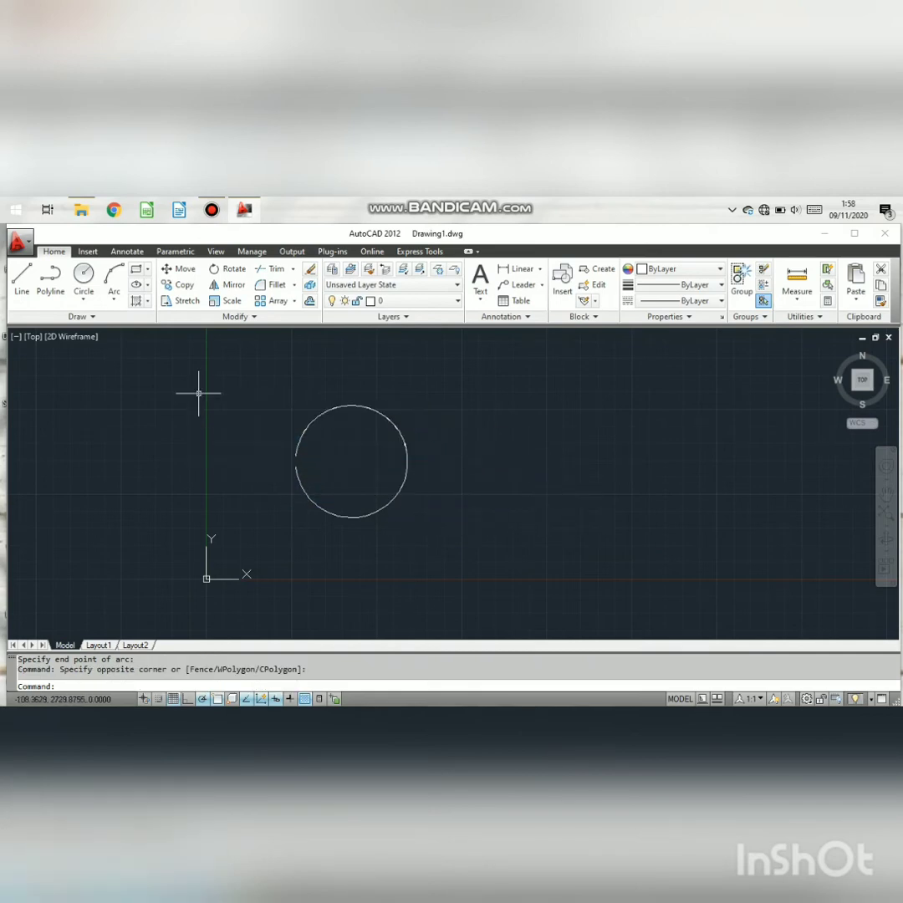
Step: Draw a larger, almost closed three-point arc to the right, with its second point about 1970 units from the start
text(ARC)
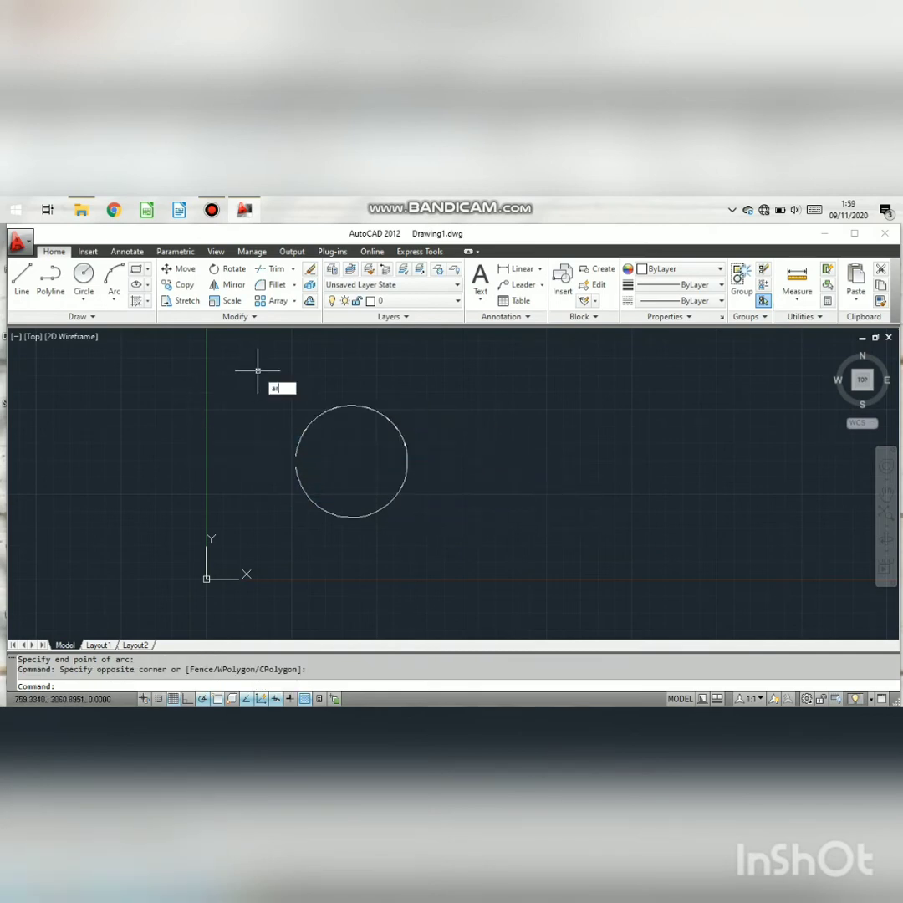
key(Return)
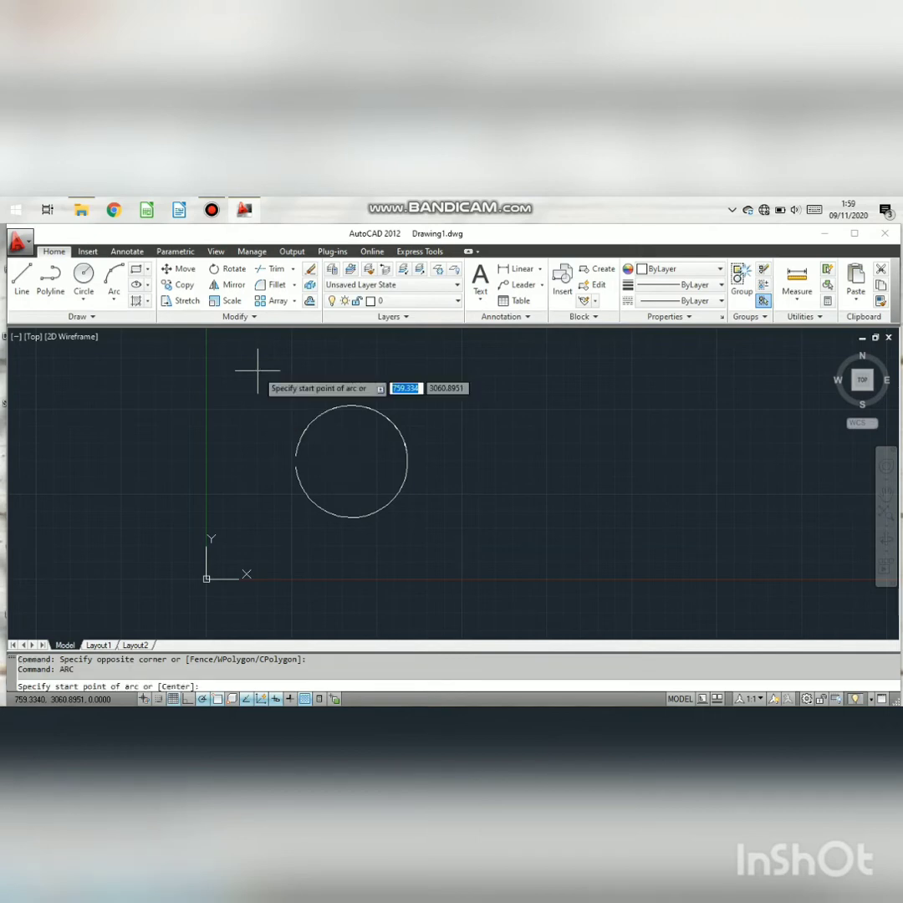
click(505, 448)
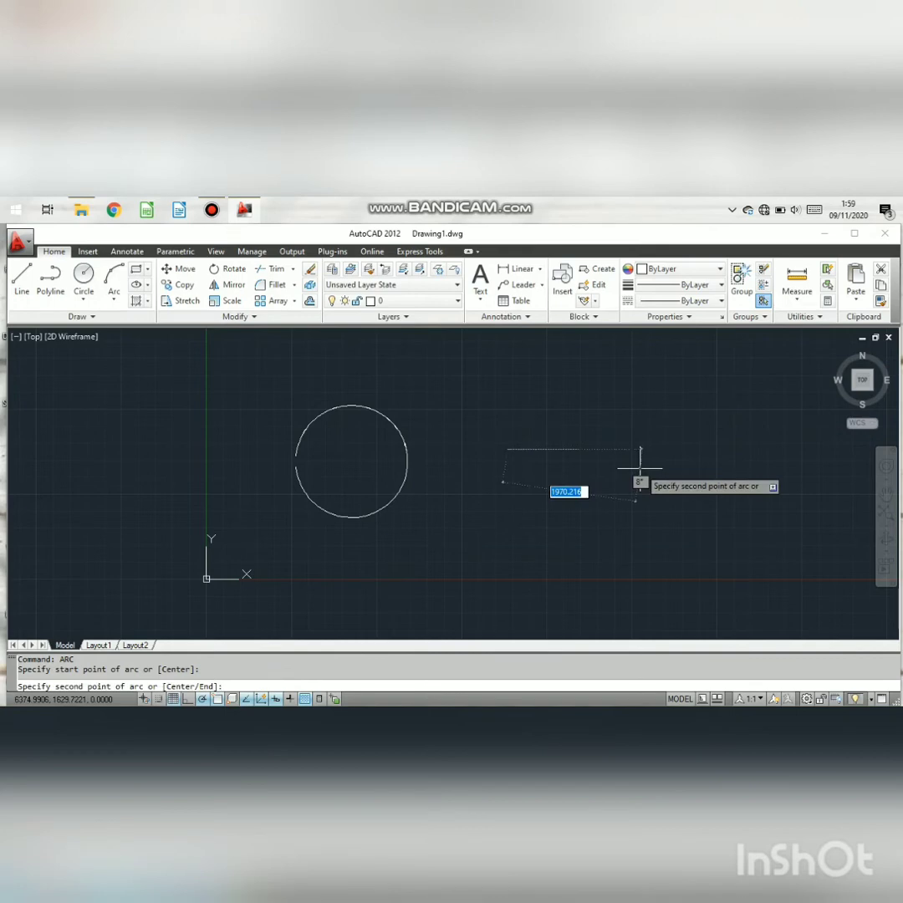
click(640, 468)
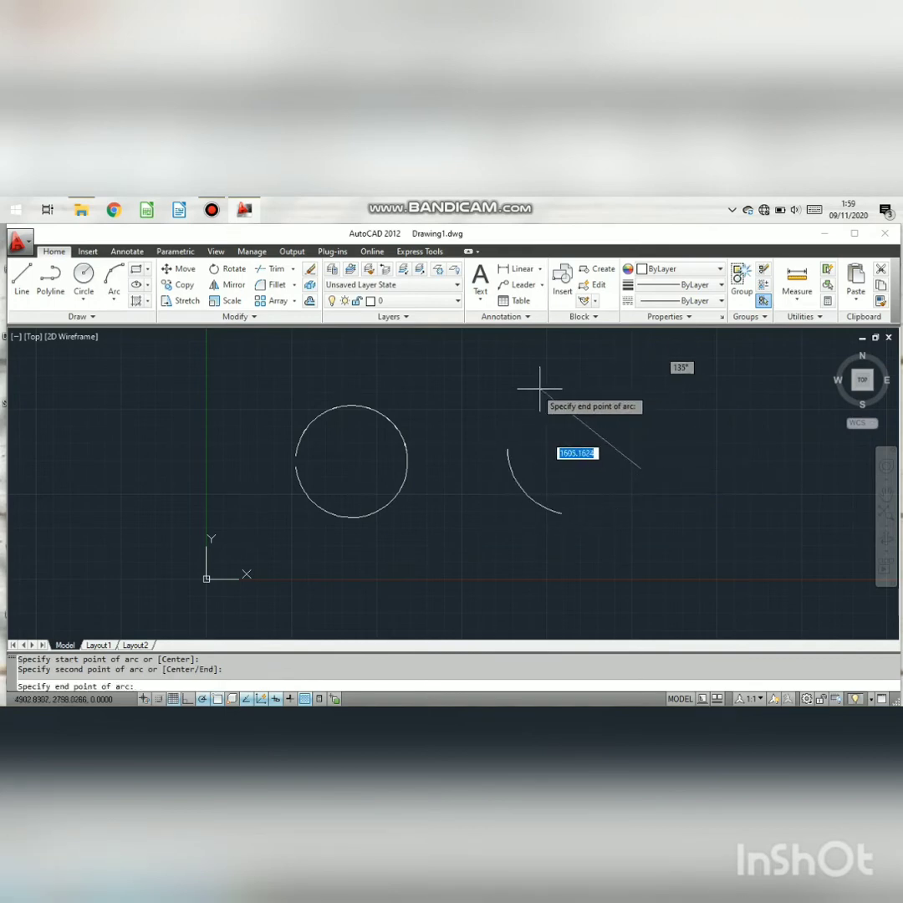
click(508, 445)
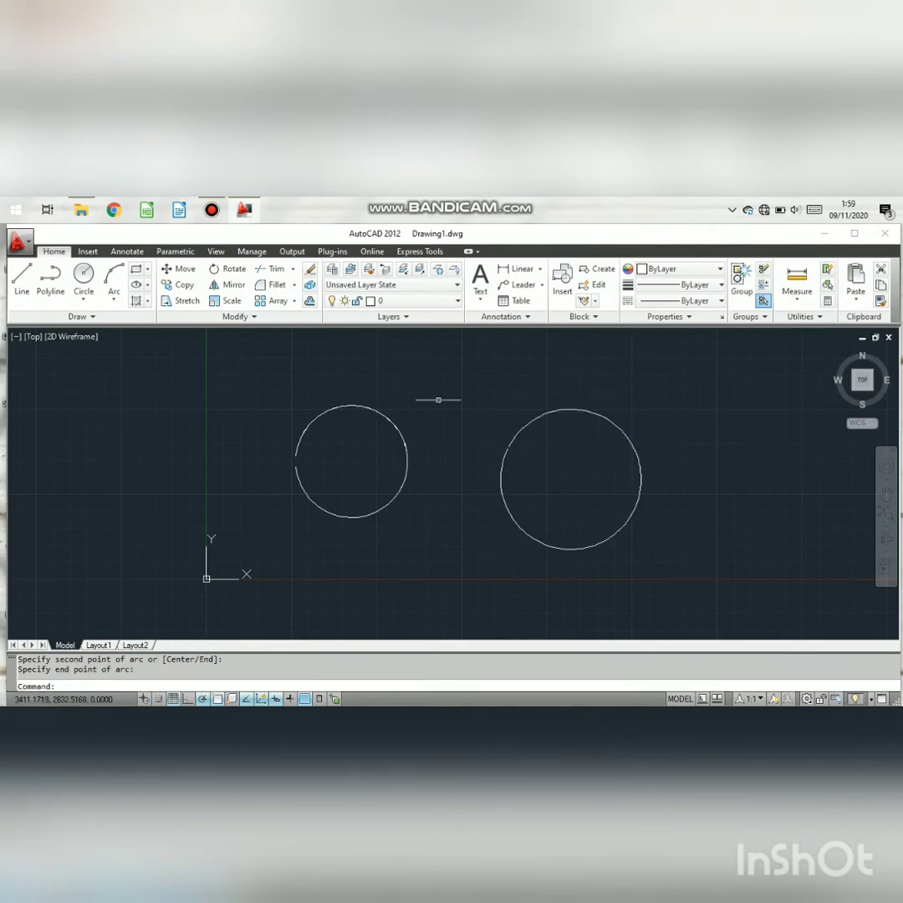
Step: Erase all the arcs from the drawing
click(262, 389)
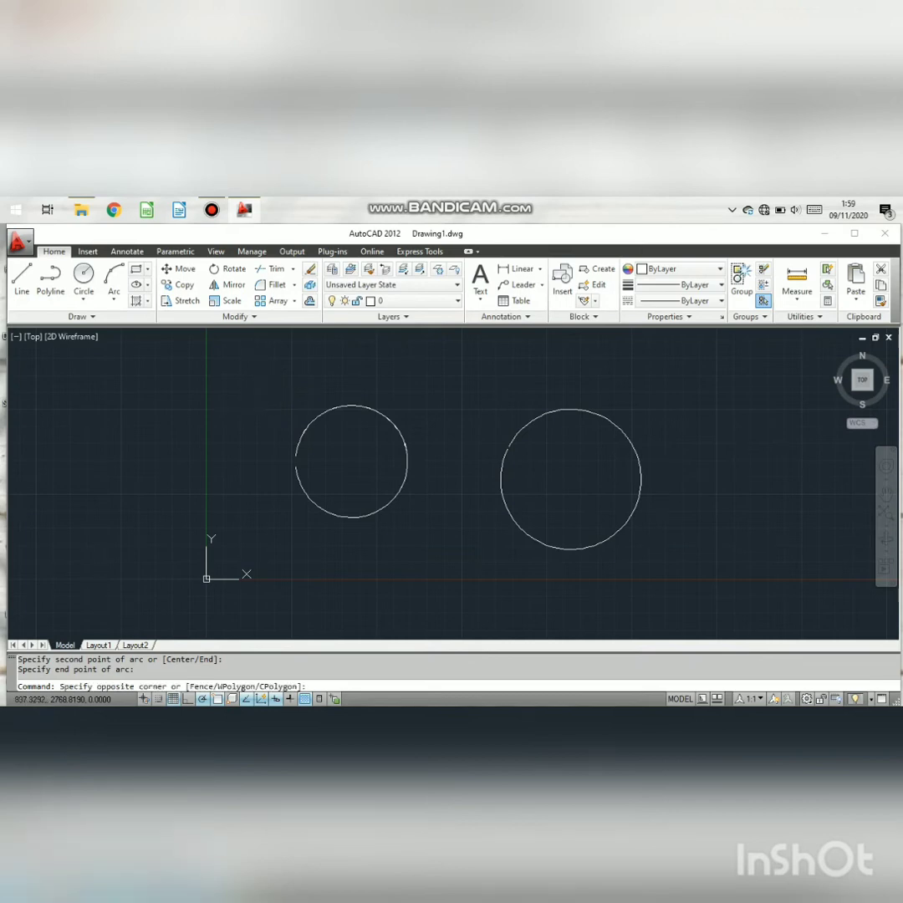
click(654, 554)
key(Delete)
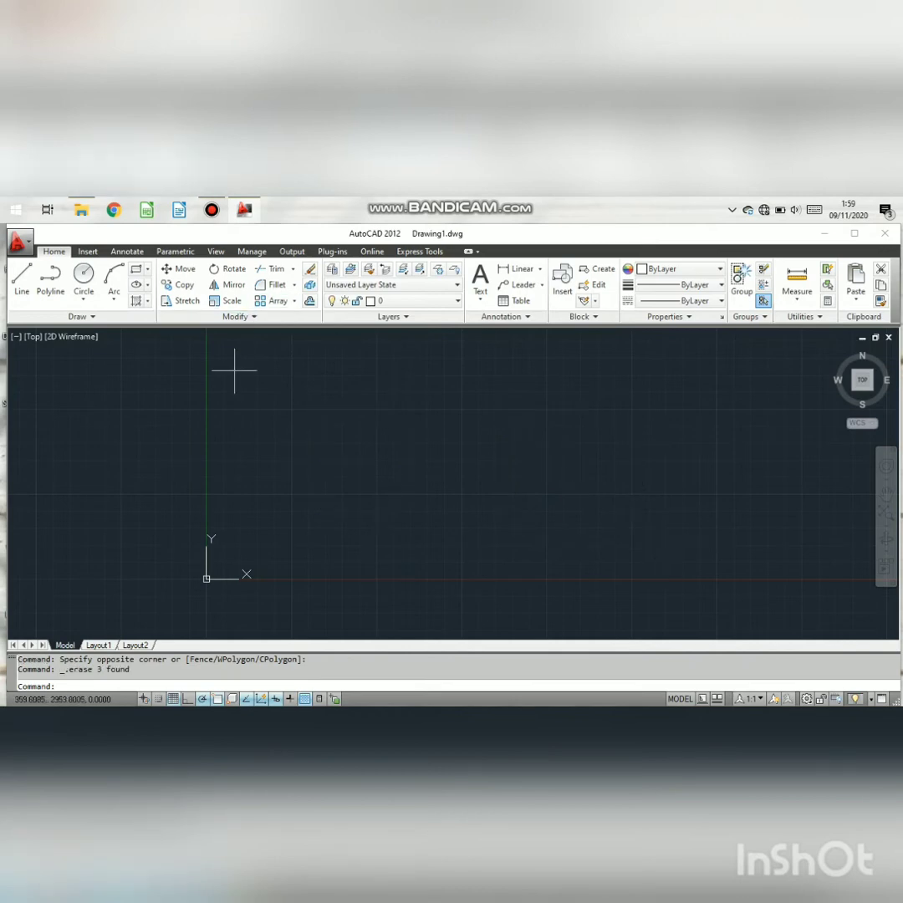
Step: Draw a horizontal rectangle by two opposite corners, above and to the right of the origin
text(RE)
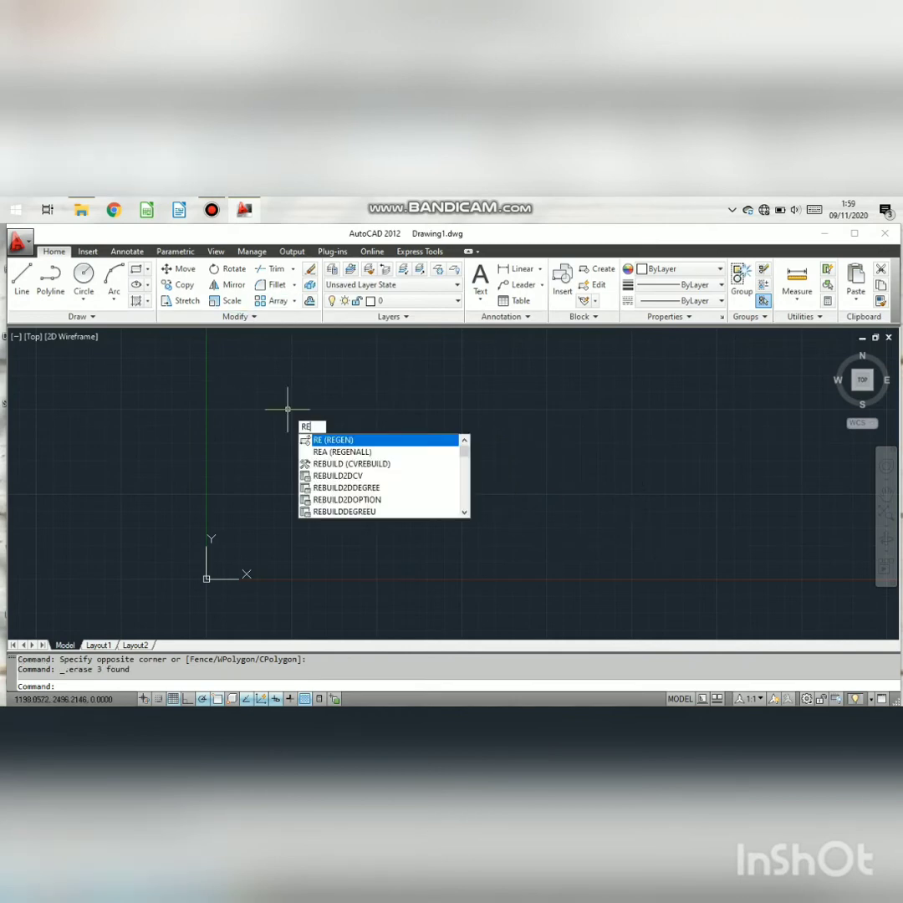
text(C)
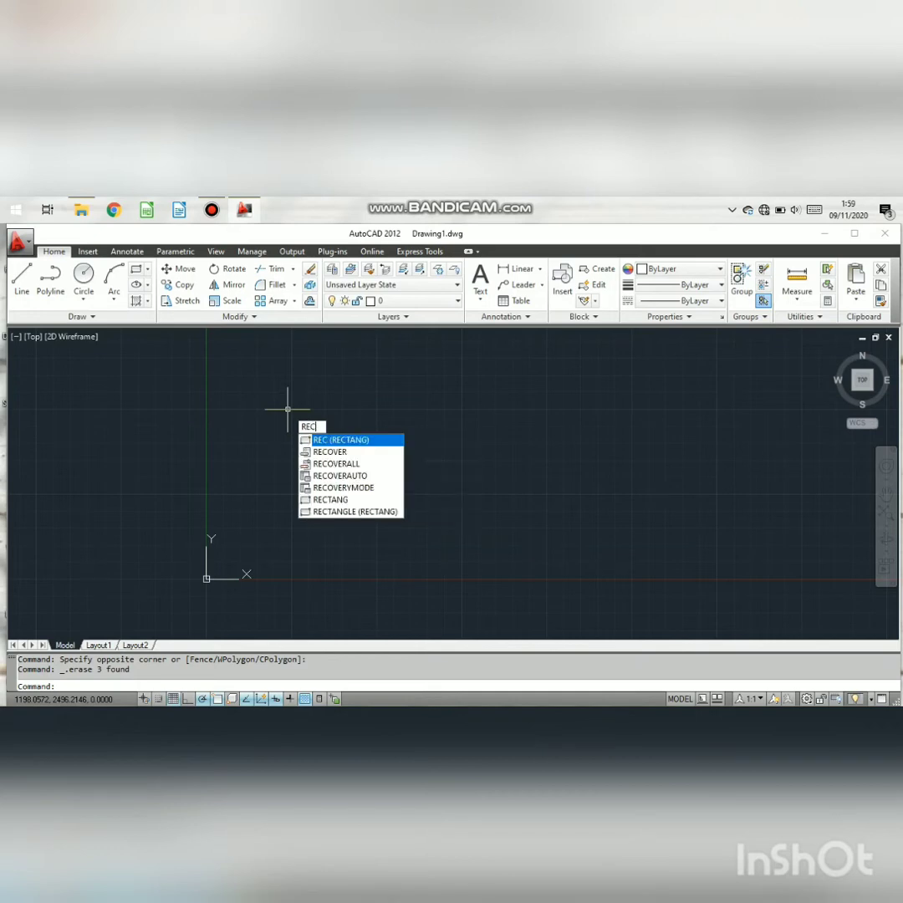
key(Return)
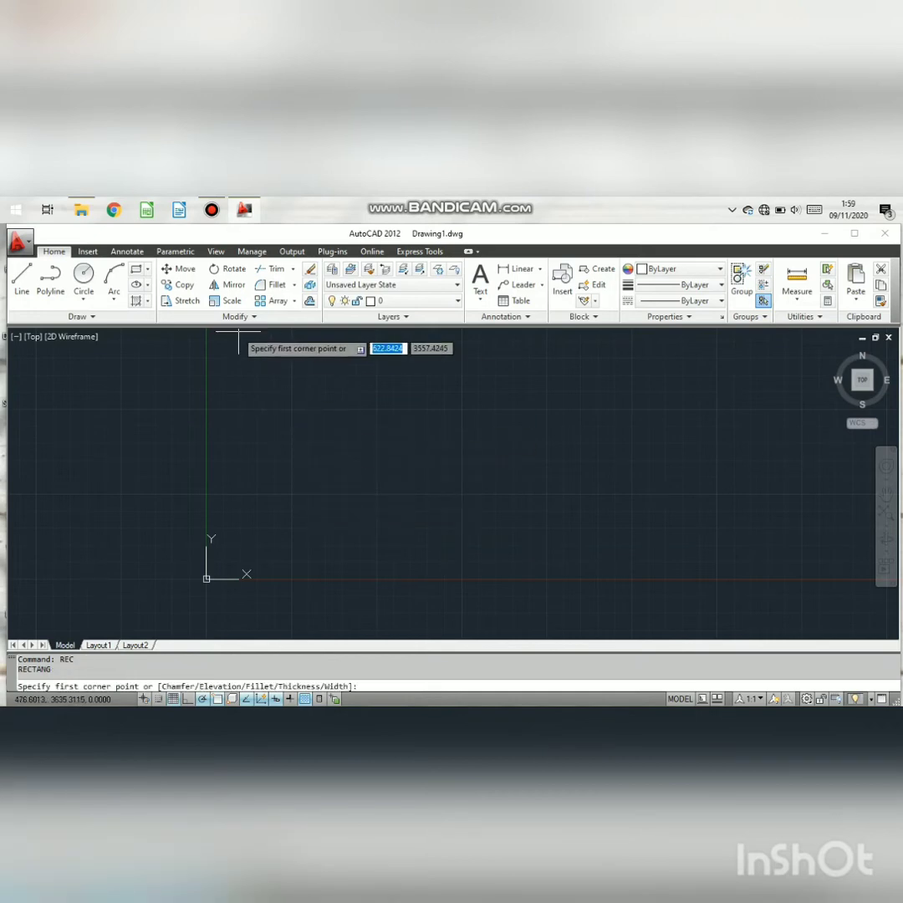
click(286, 426)
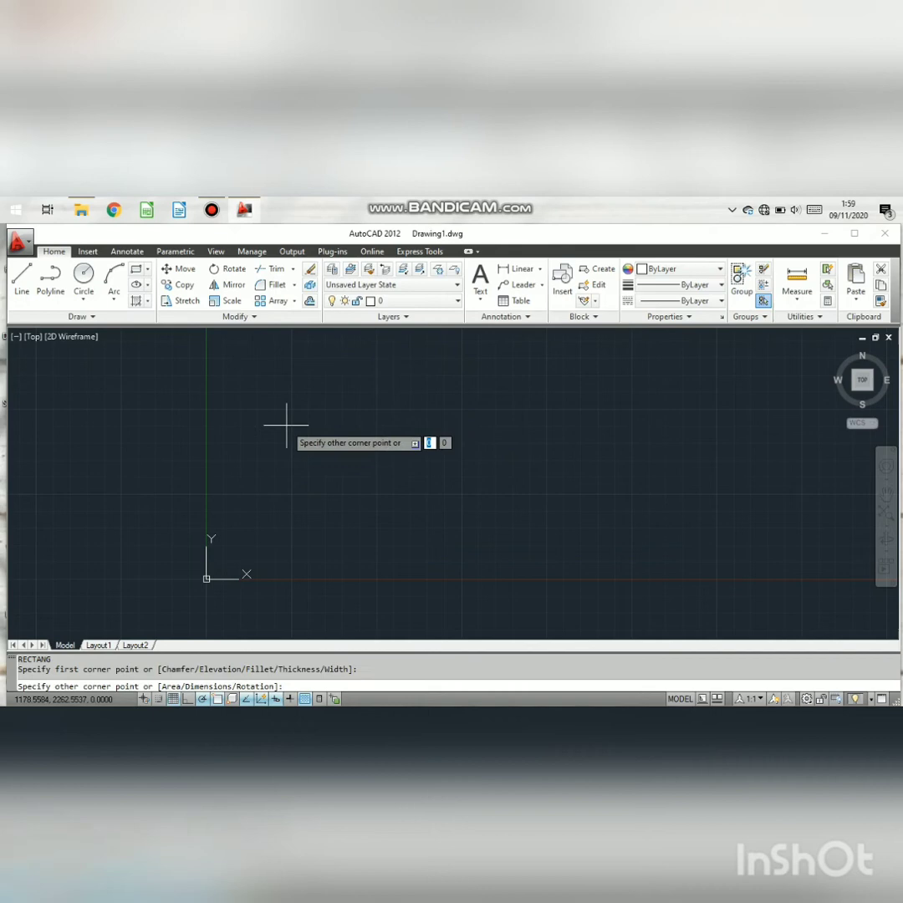
click(369, 474)
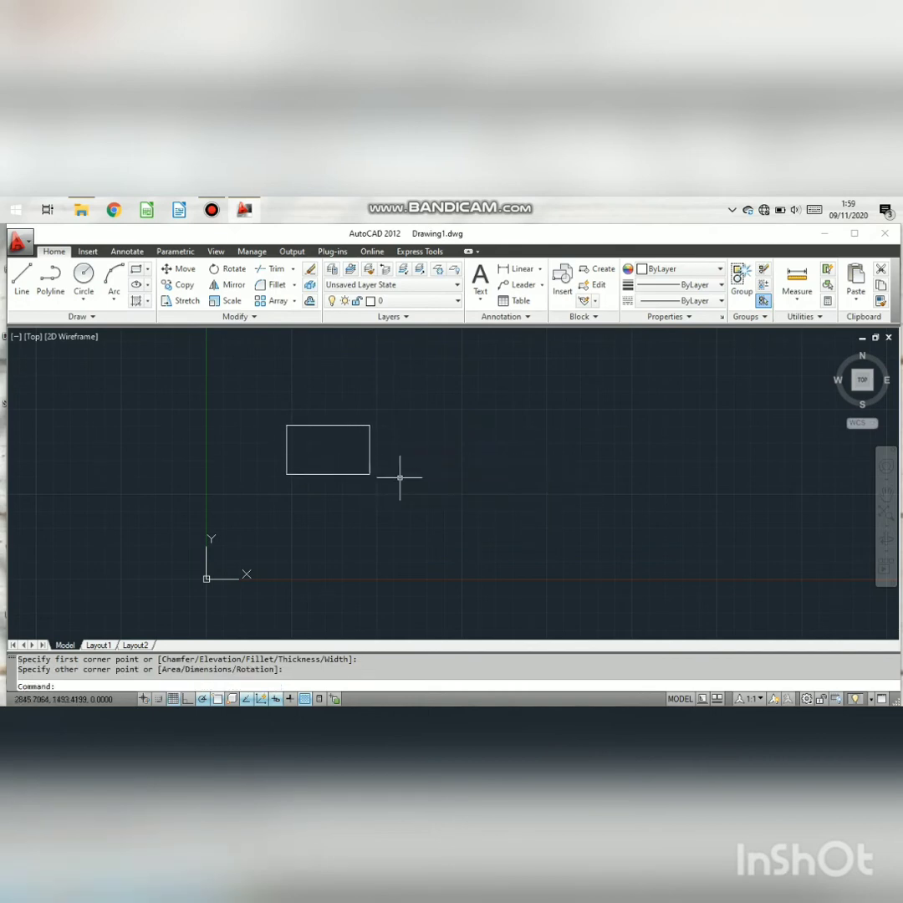
Step: Draw a second, slightly larger horizontal rectangle by two opposite corners, just below and to the right of the first rectangle
text(REC)
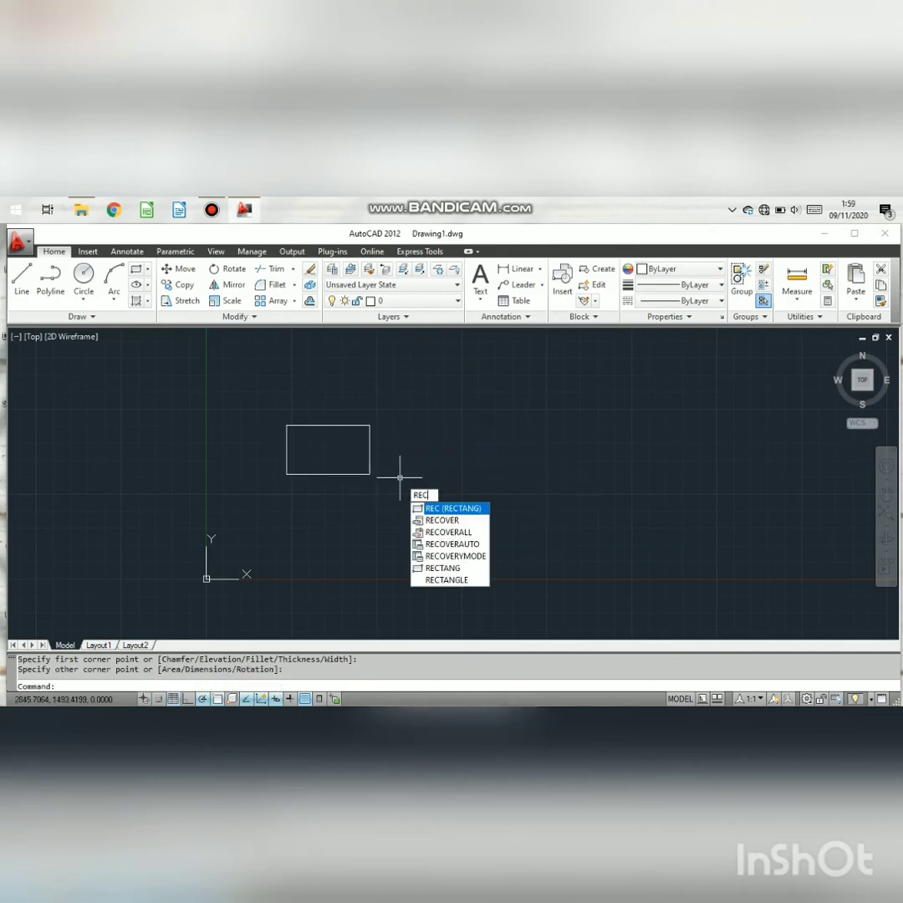
key(Return)
click(388, 462)
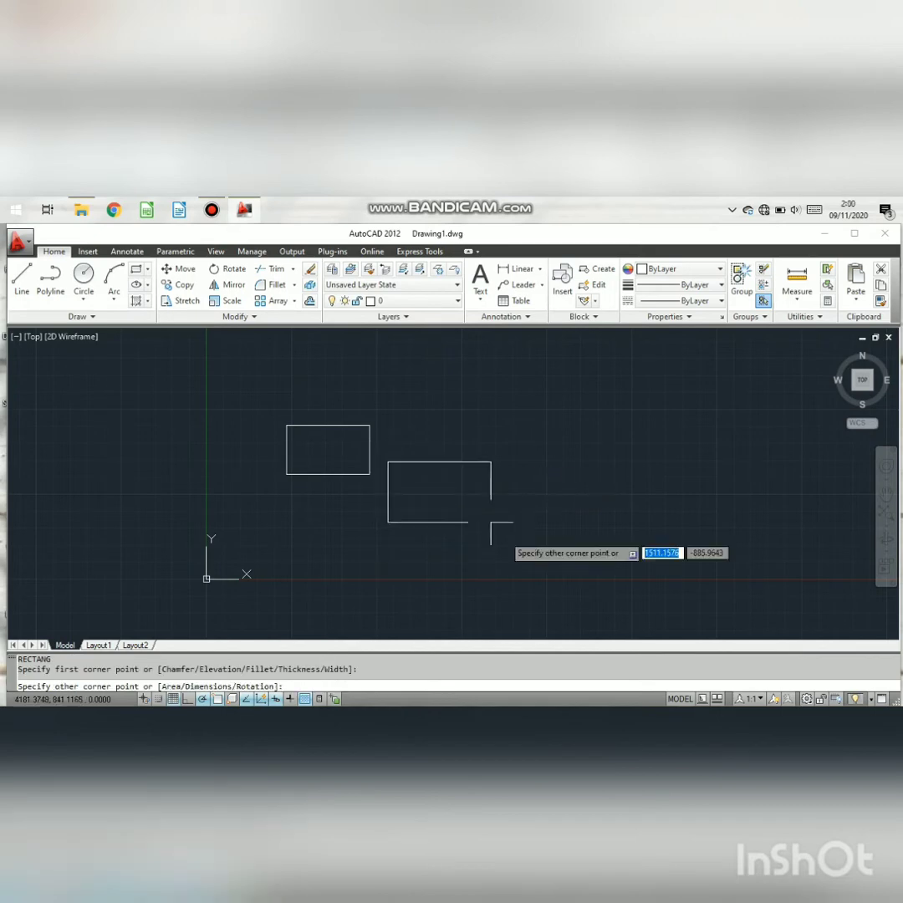
click(498, 524)
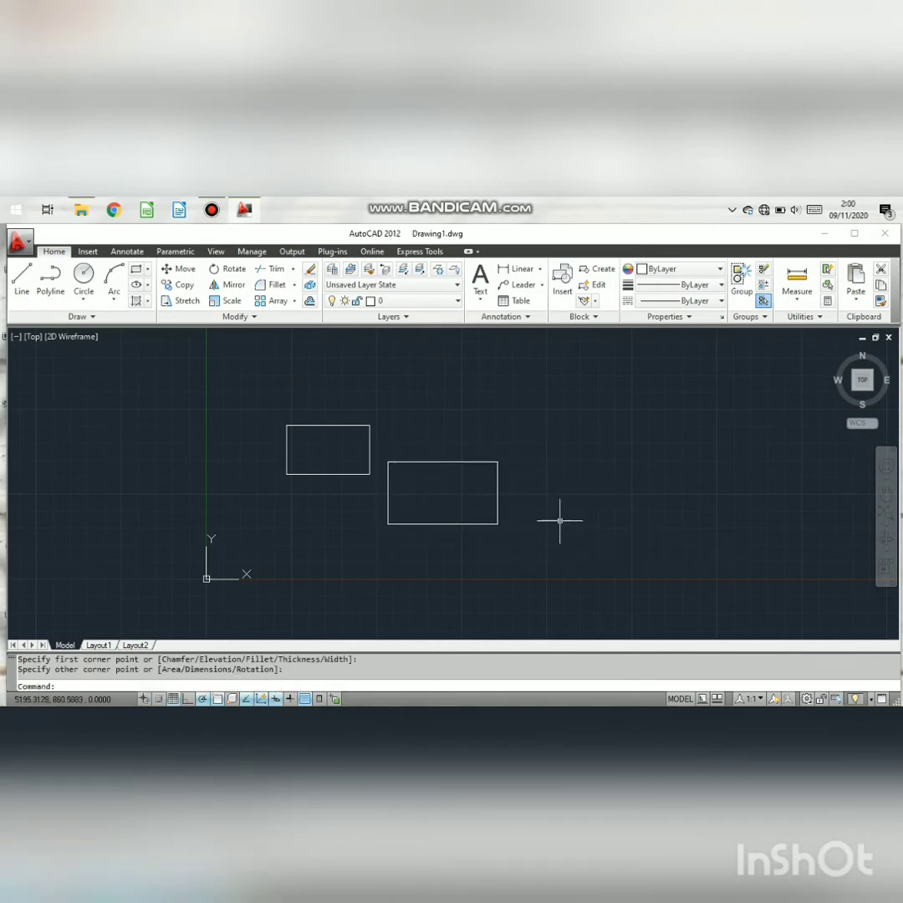
Step: Draw a third, larger rectangle by two opposite corners, down and to the right of the second and crossing the X axis
text(REC)
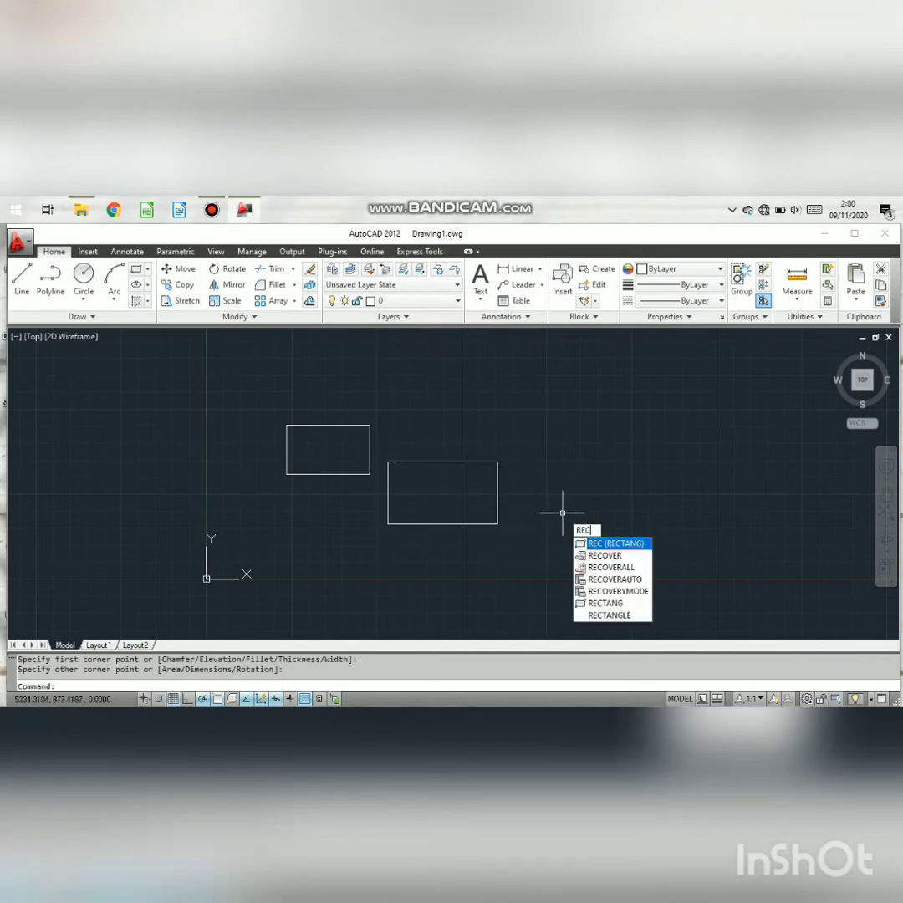
key(Return)
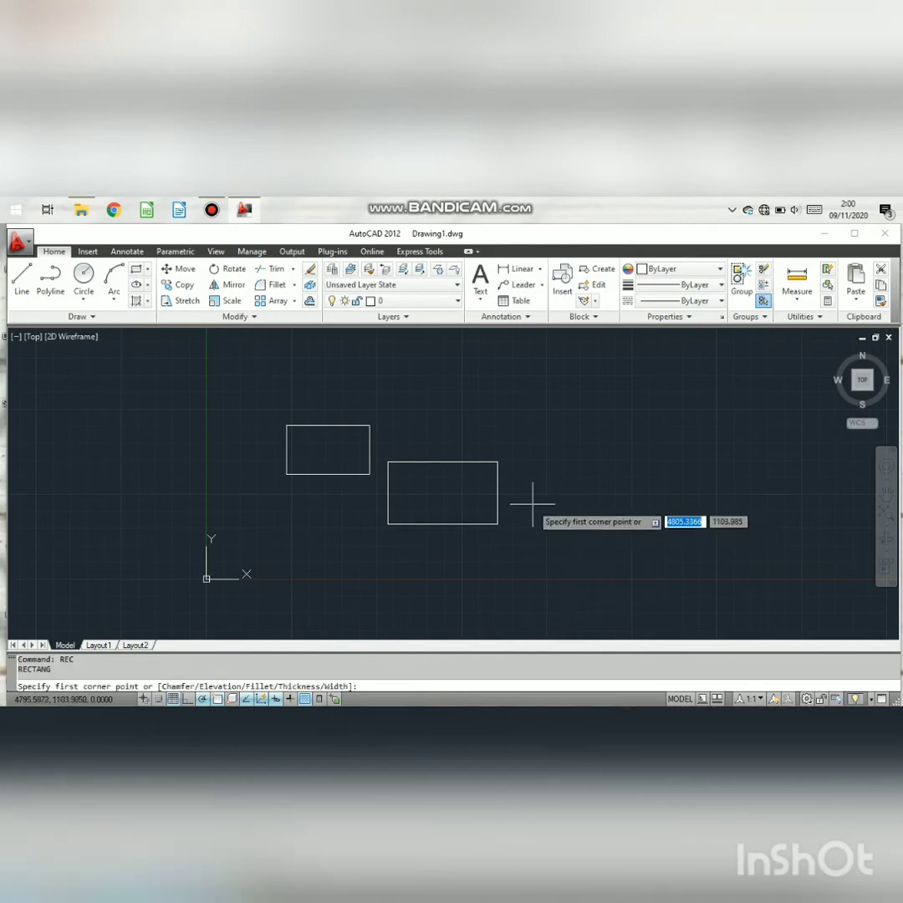
click(529, 505)
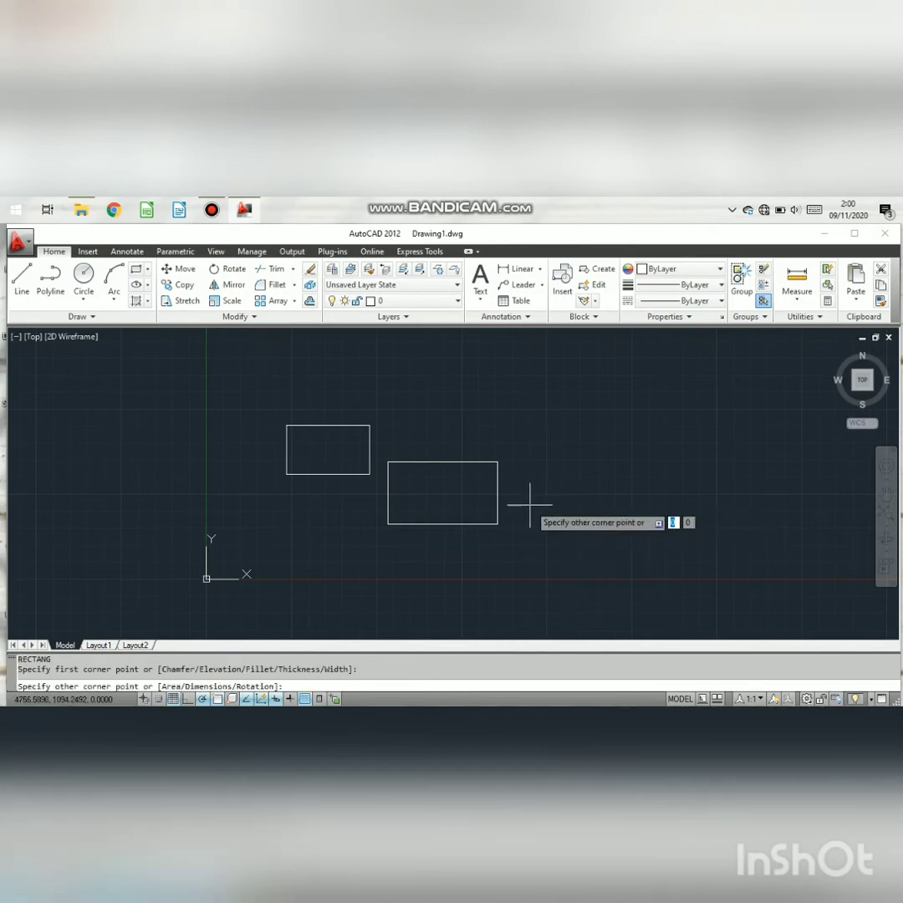
click(704, 619)
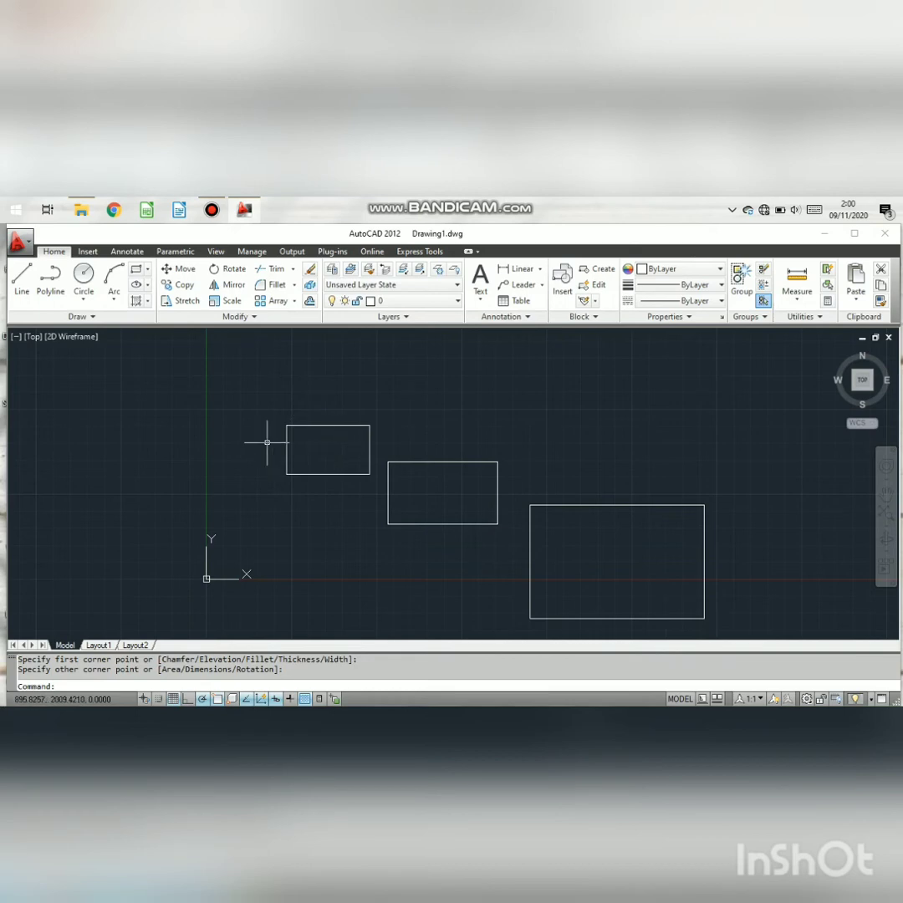
Step: Erase all three rectangles from the drawing
scroll(267, 442, up, 3)
scroll(266, 441, down, 4)
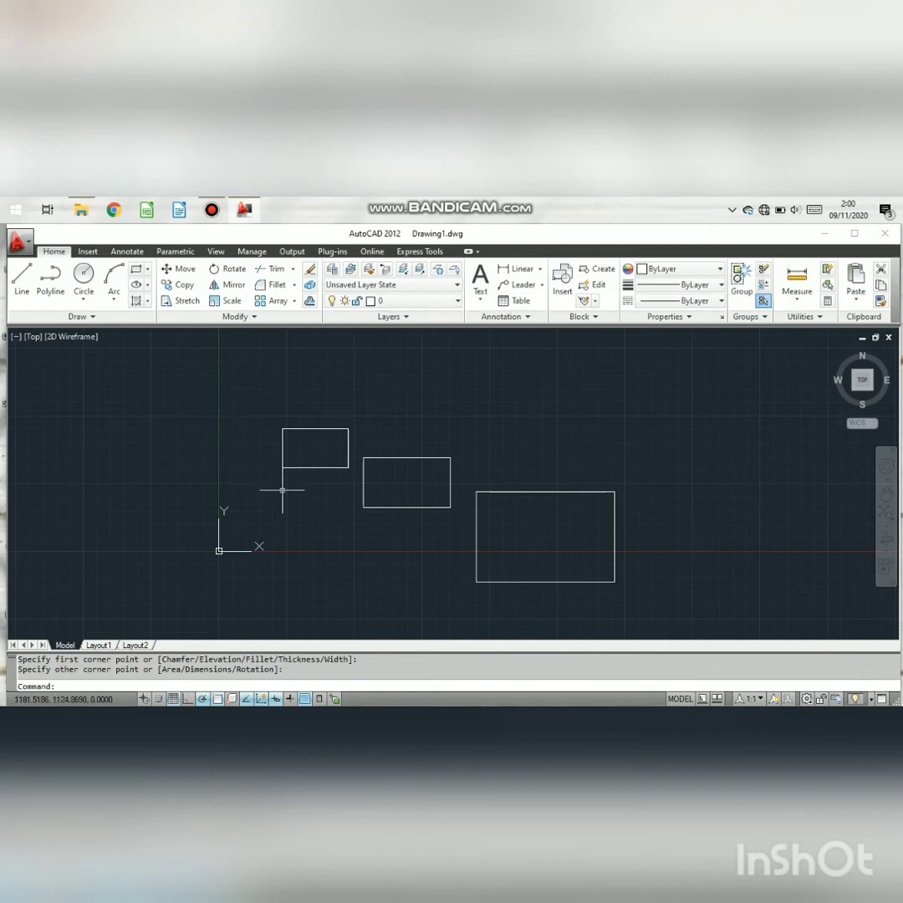
click(256, 376)
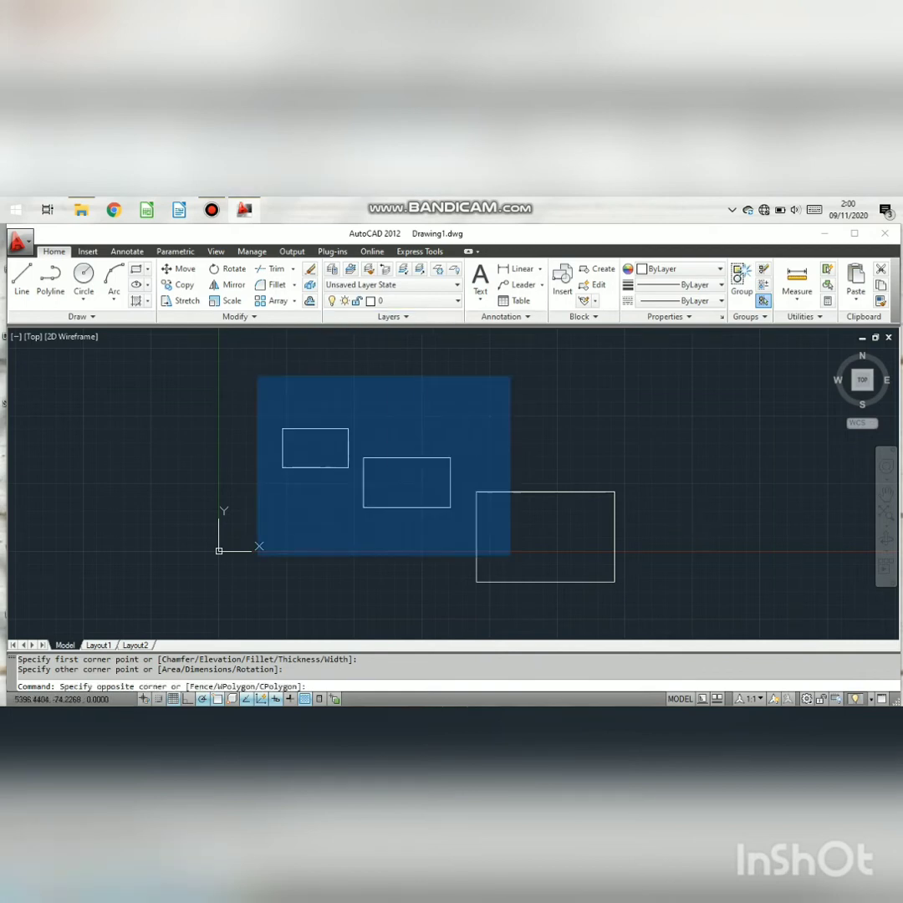
click(525, 563)
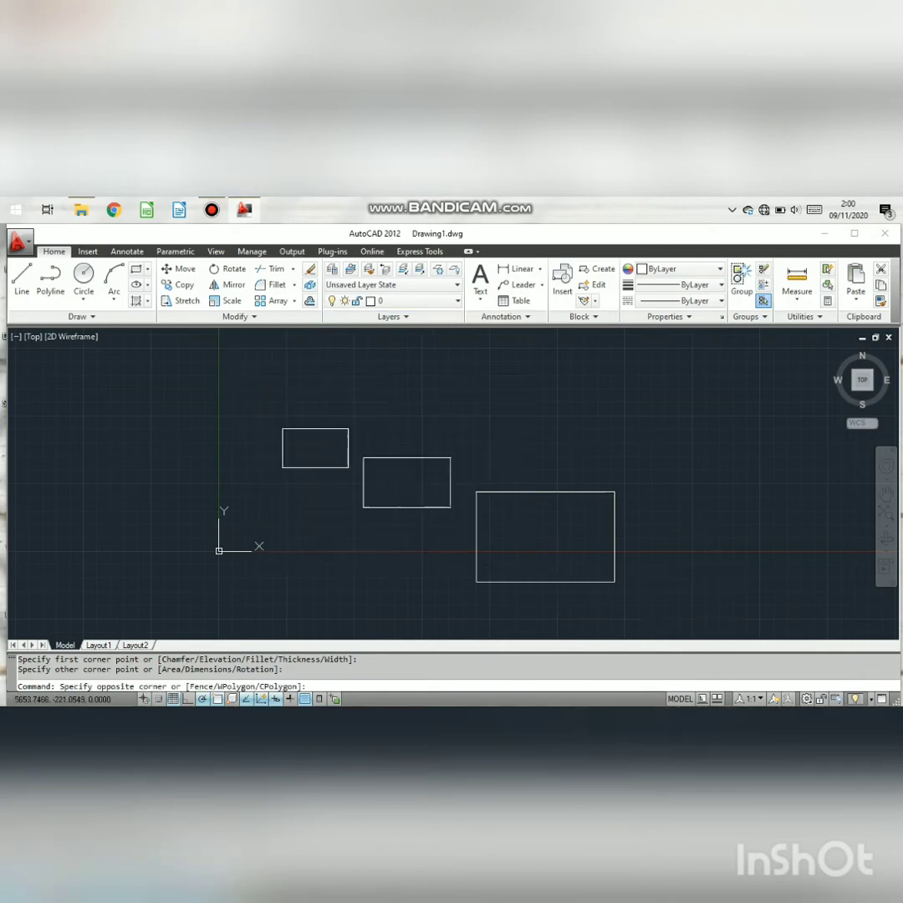
key(Delete)
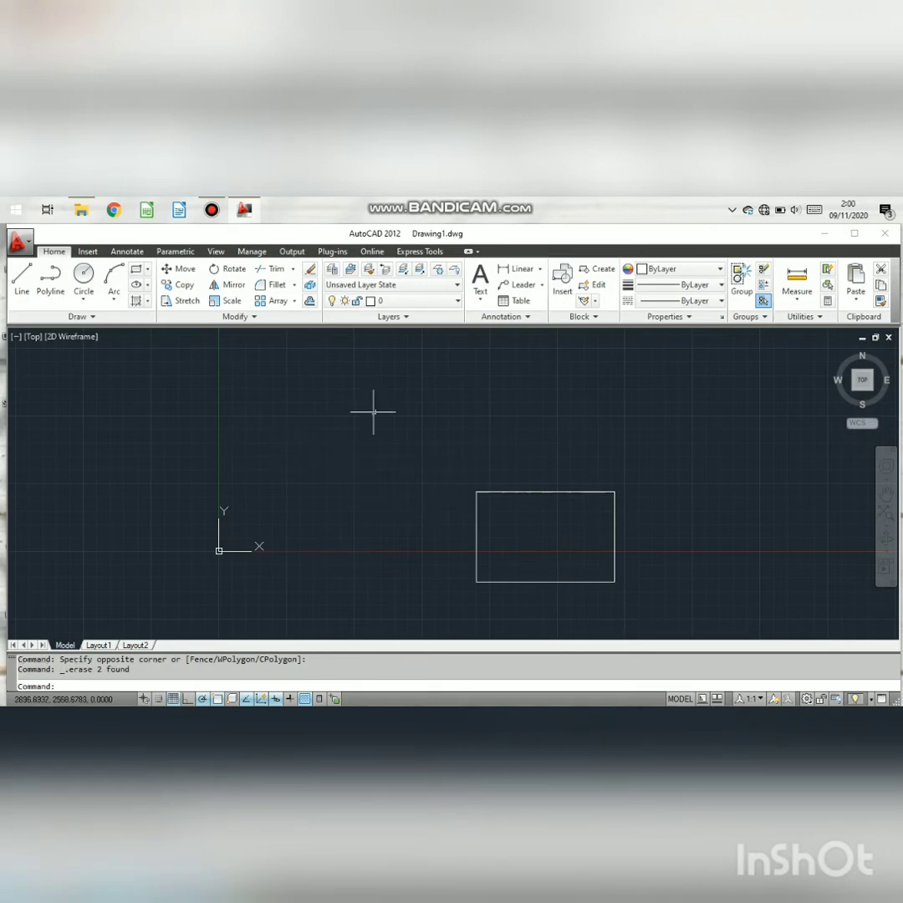
click(430, 454)
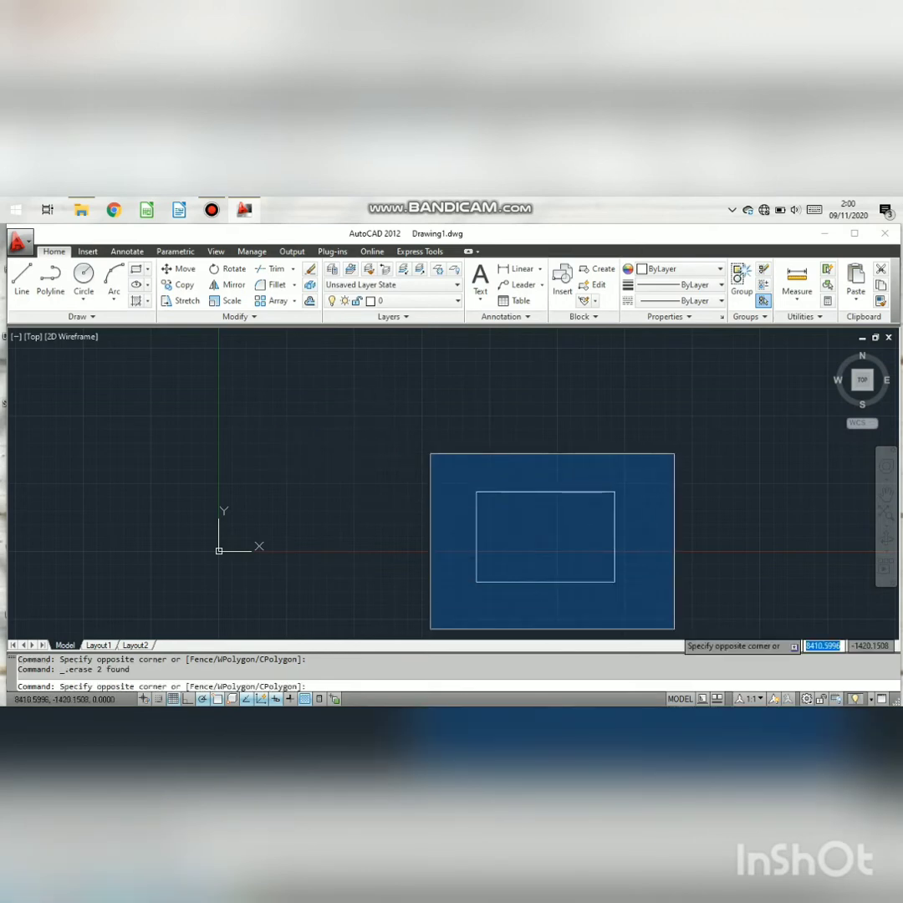
click(674, 628)
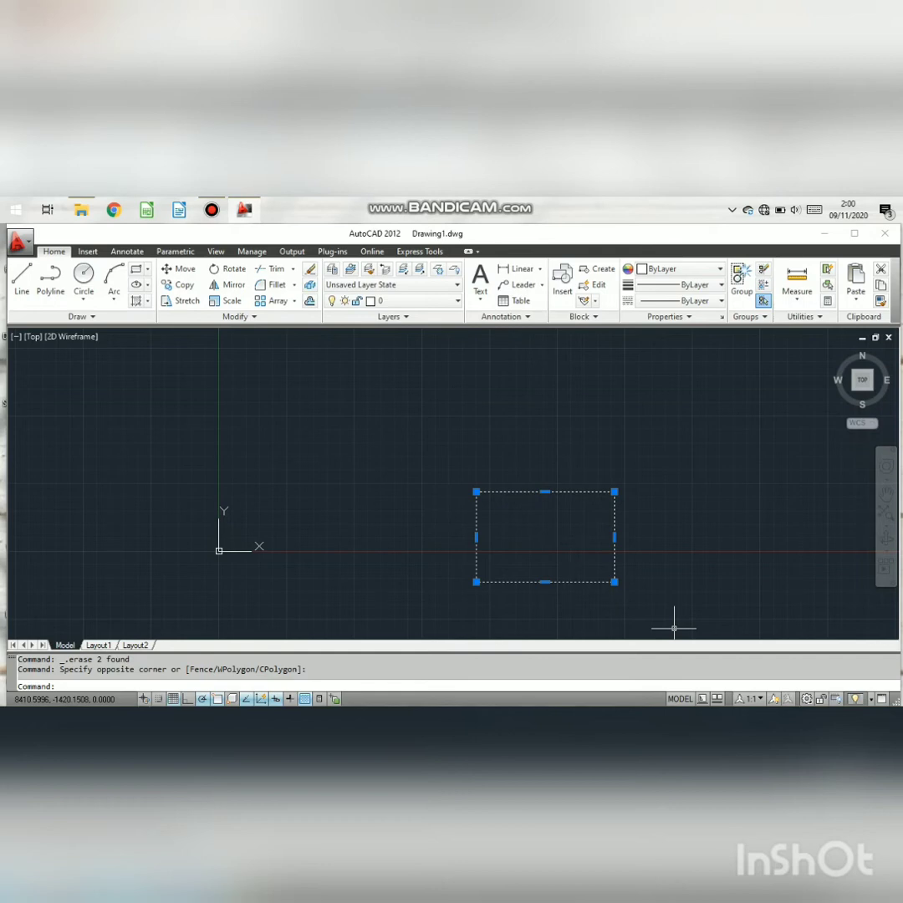
key(Delete)
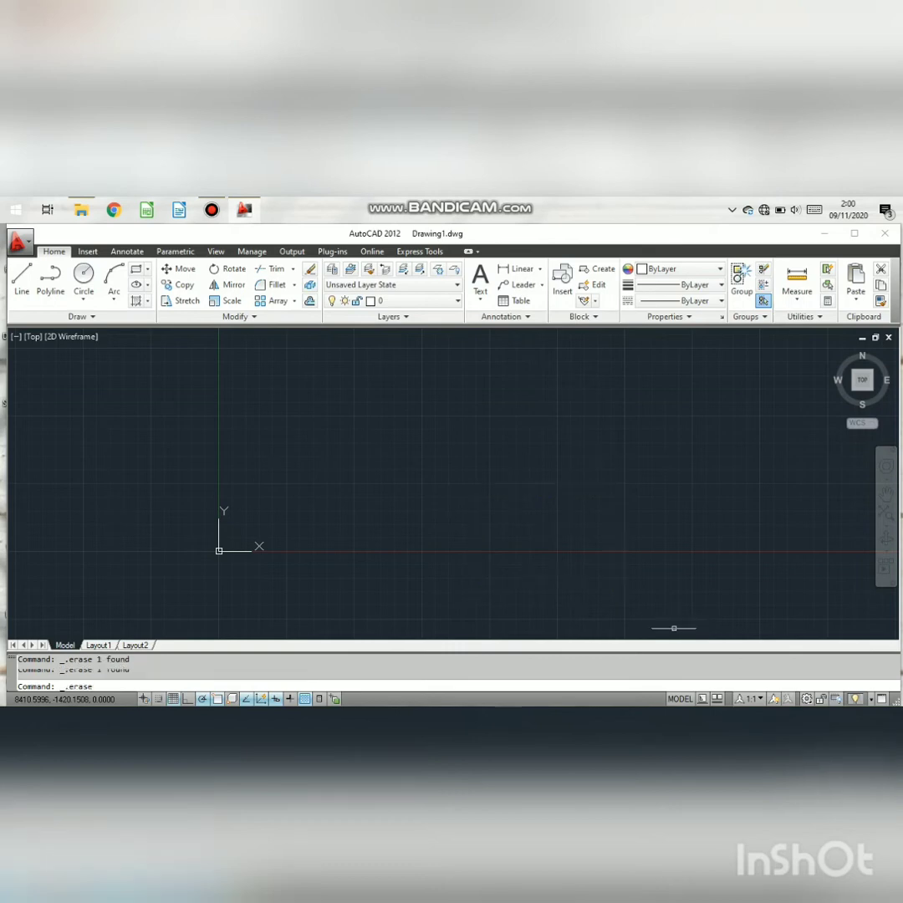
Step: Draw a 4-sided polygon inscribed in a circle, centred at about (2860, 2079), with one corner directly below the centre
text(POL)
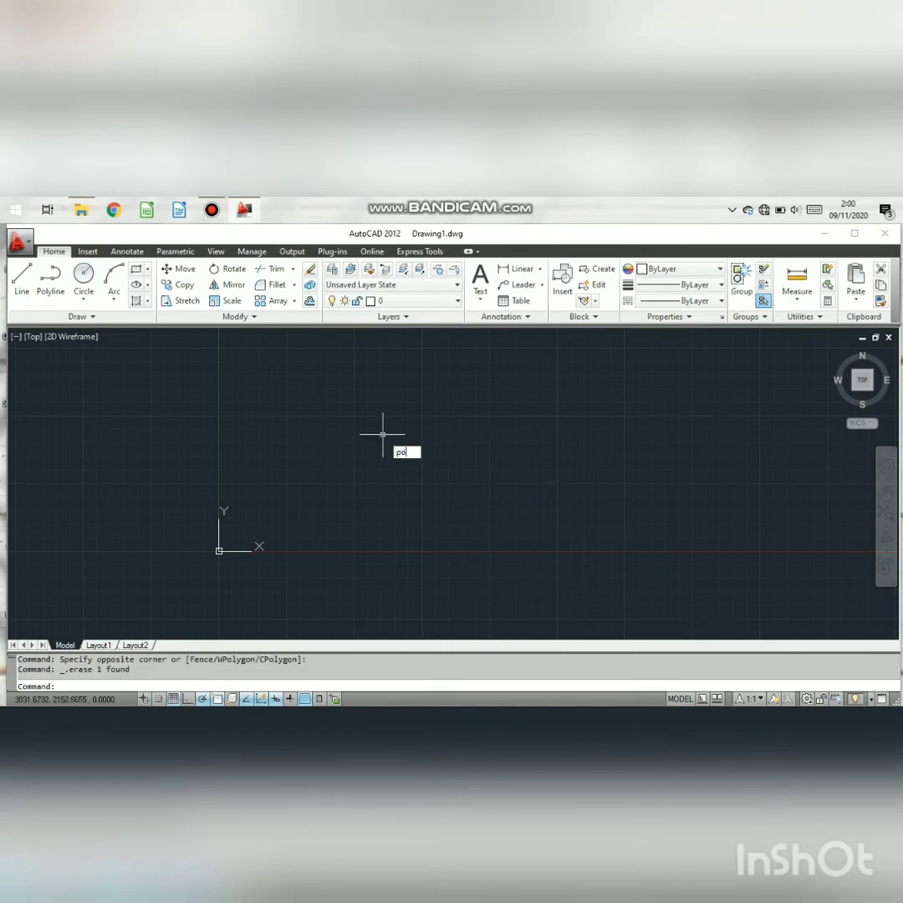
key(Return)
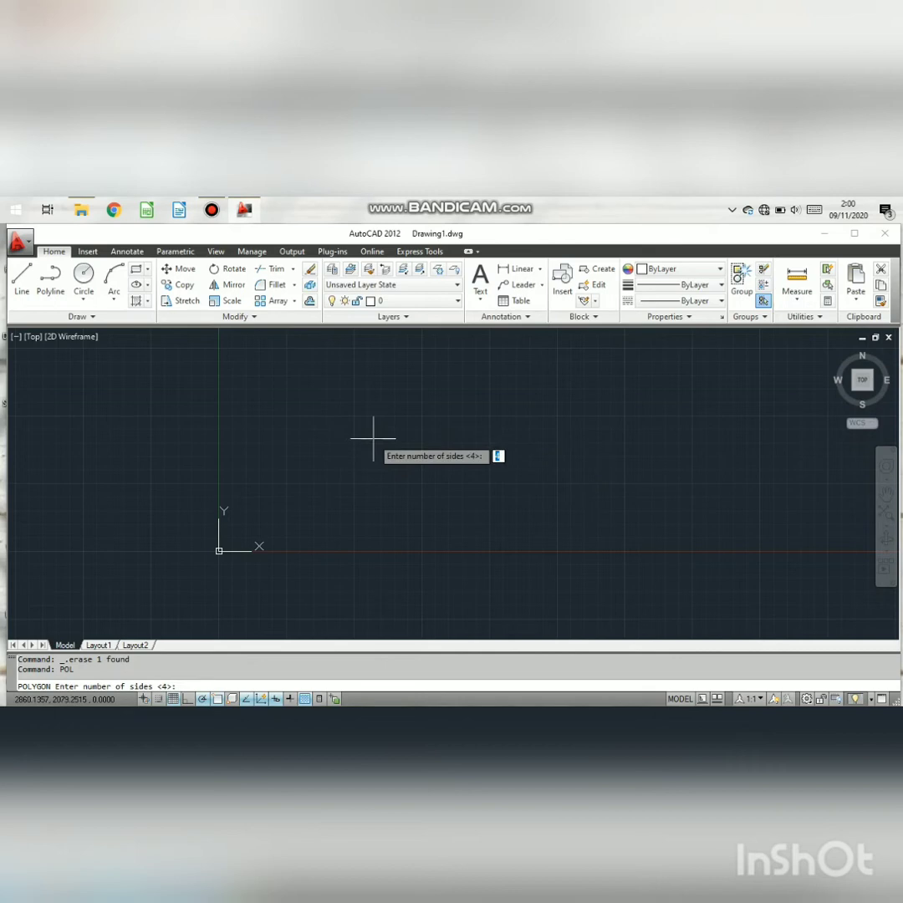
text(4)
key(Return)
click(373, 437)
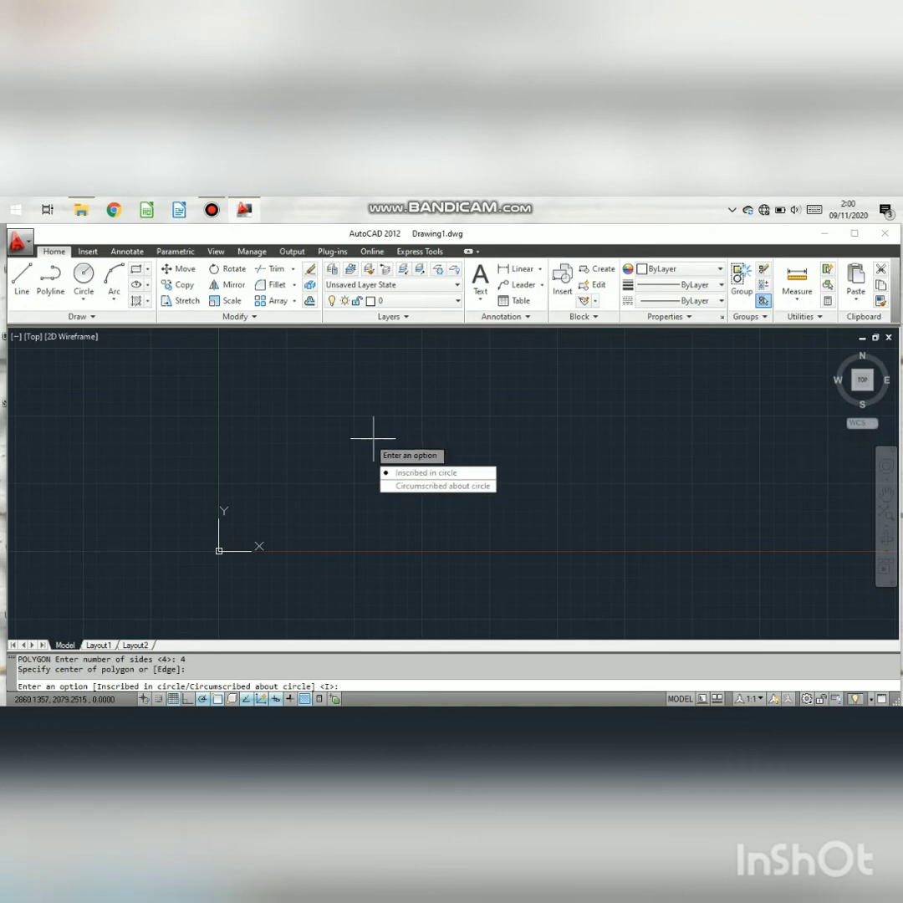
key(Down)
key(Return)
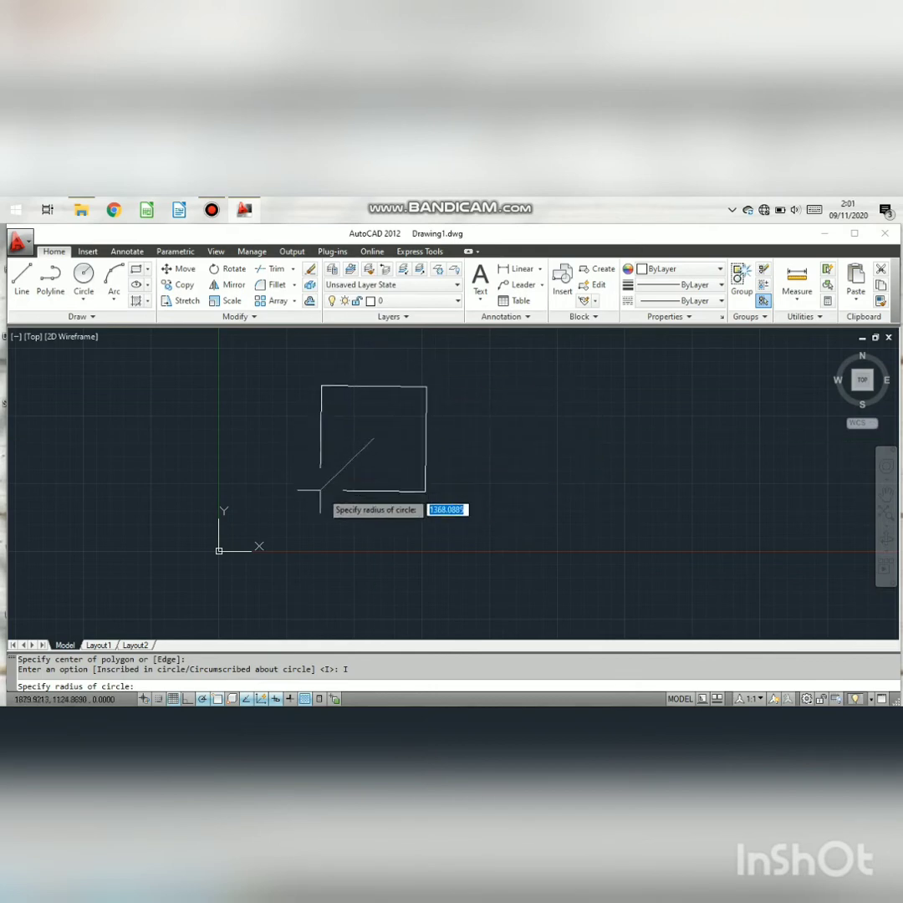
click(373, 512)
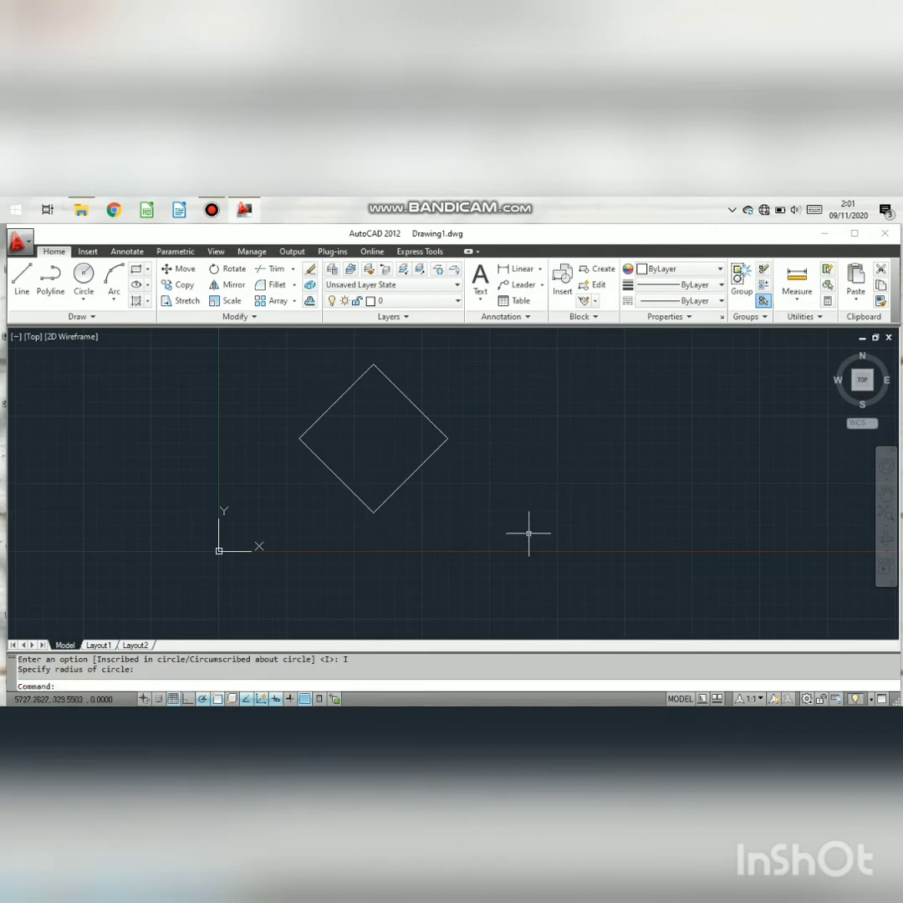
Step: Draw a smaller 4-sided polygon inscribed in a circle, centred at about (5482, 709), with its sides horizontal and vertical
text(pol)
key(Return)
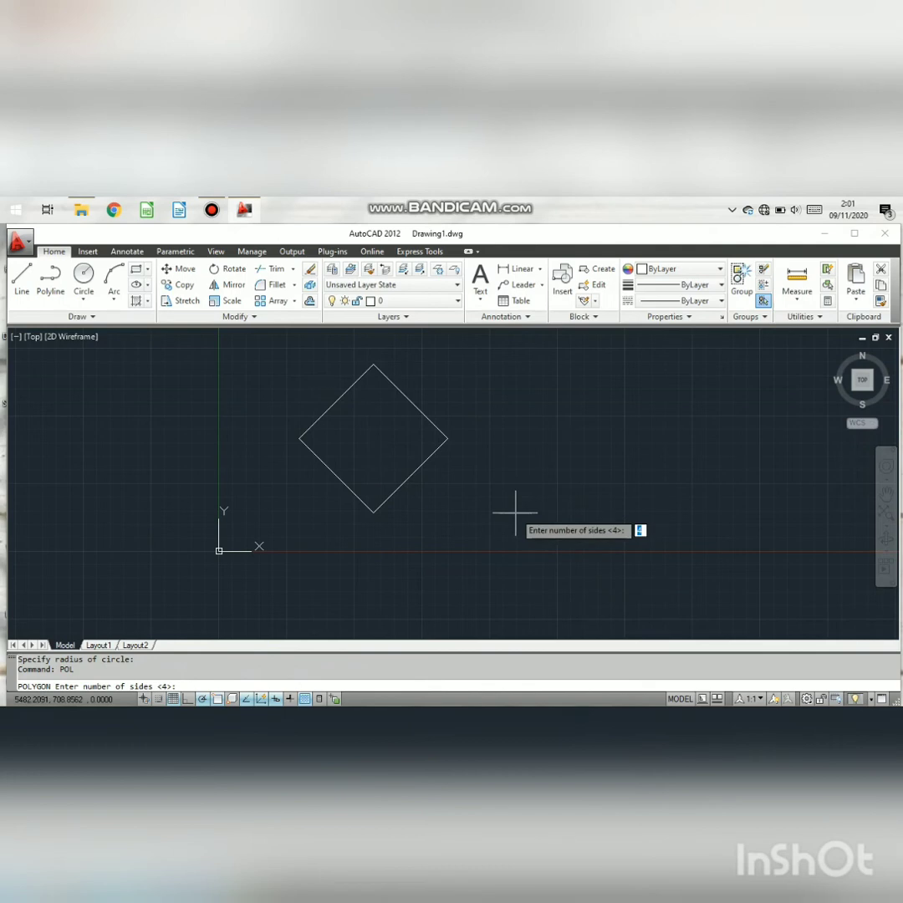
text(4)
key(Return)
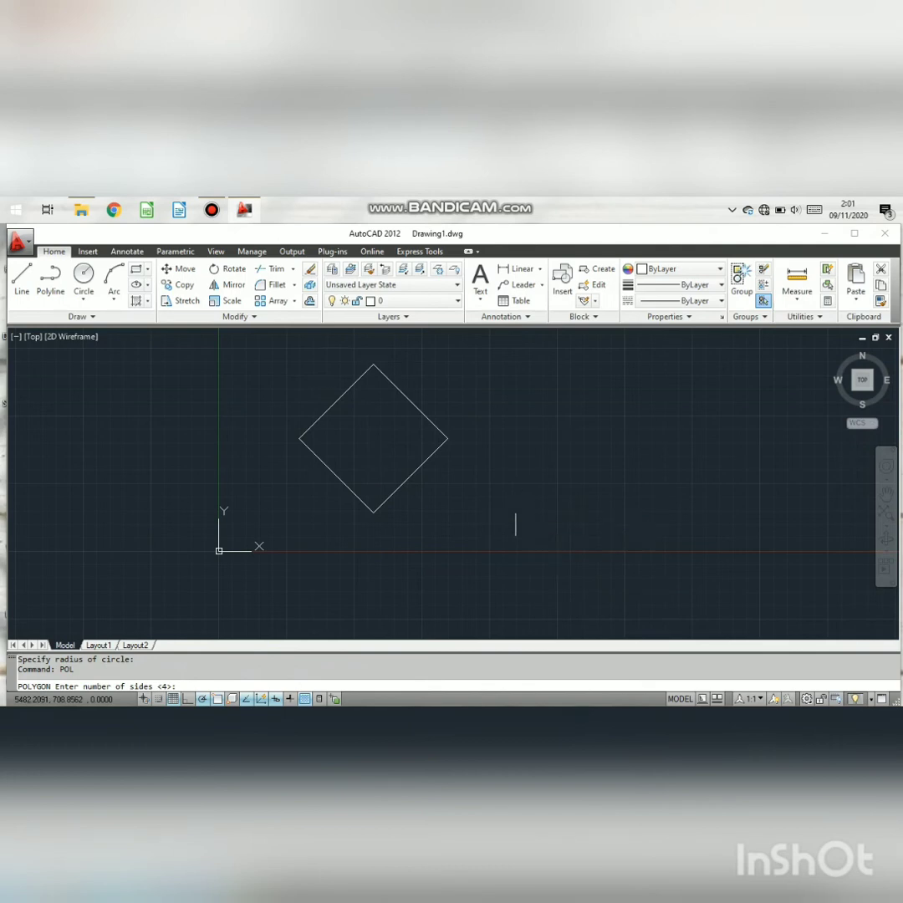
click(515, 511)
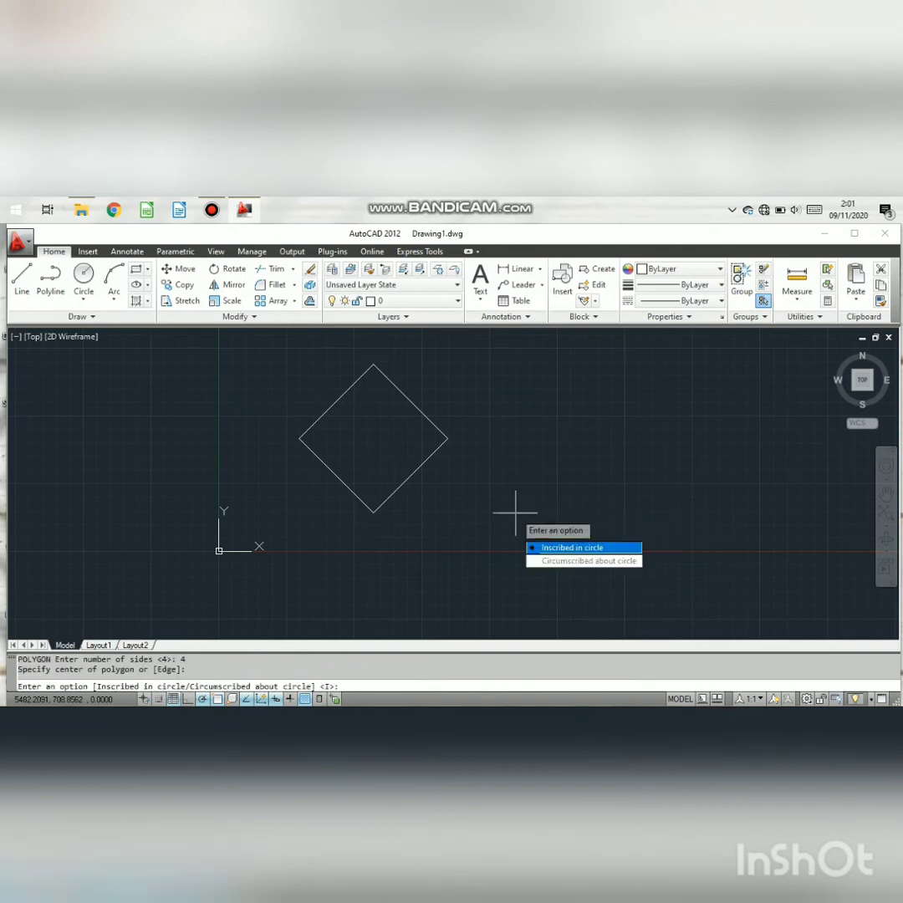
key(Return)
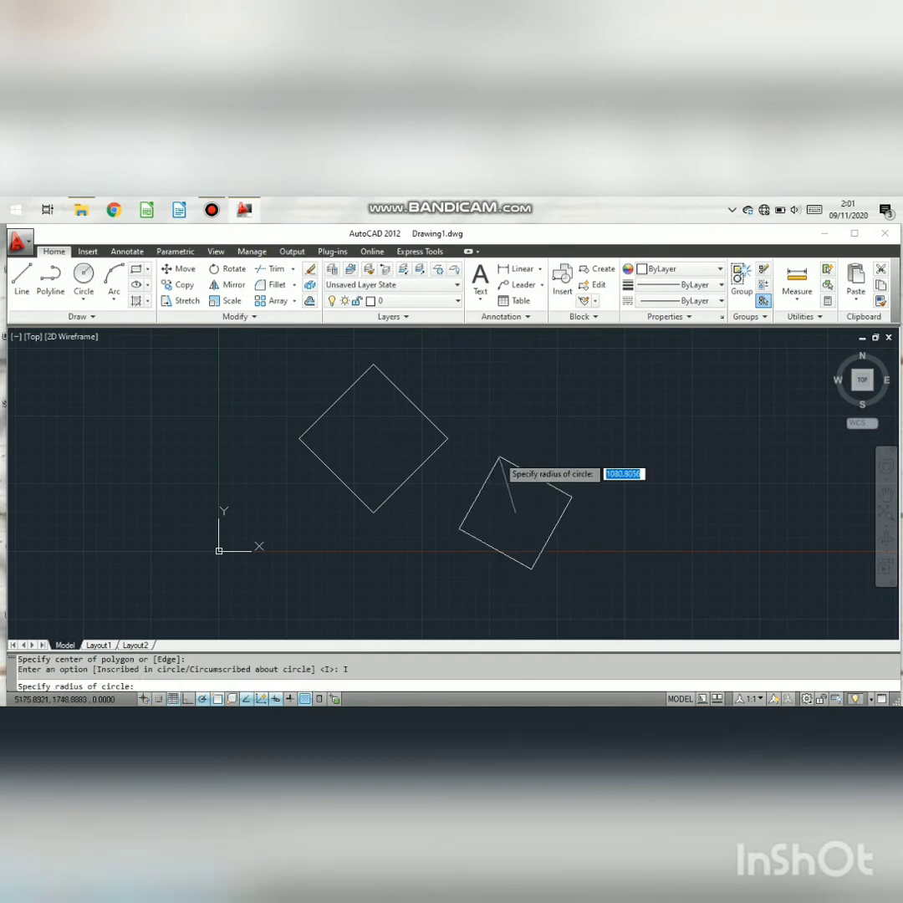
click(544, 541)
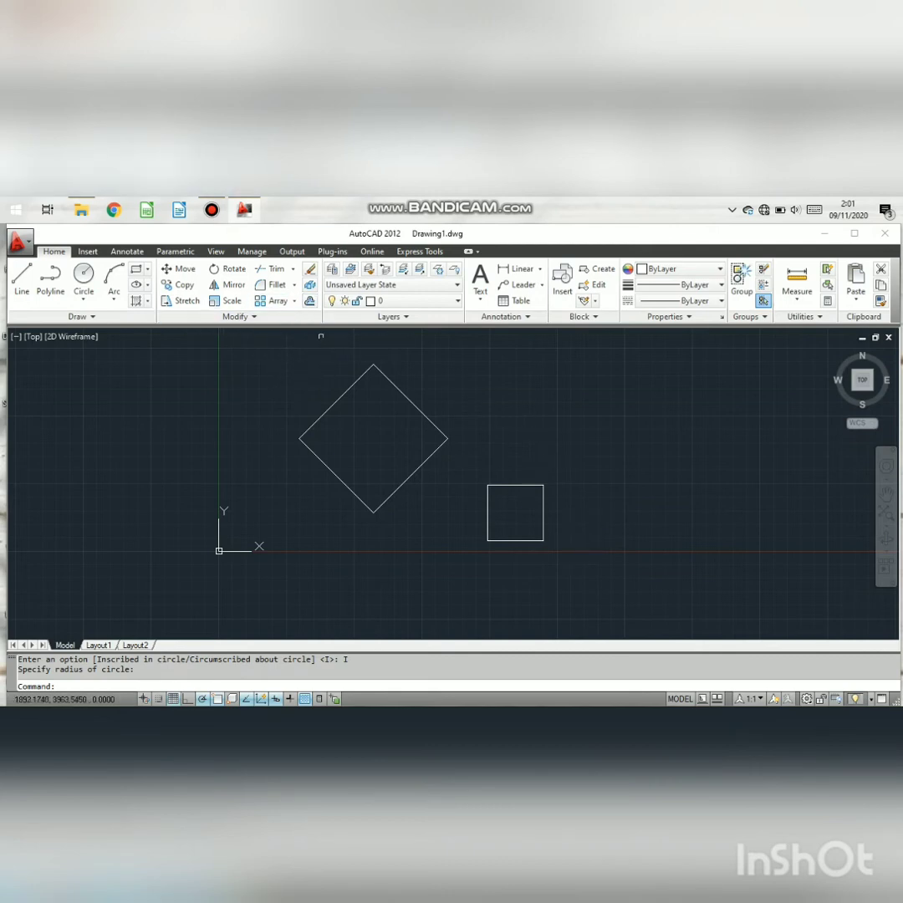
Step: Erase both four-sided polygons from the drawing
click(293, 372)
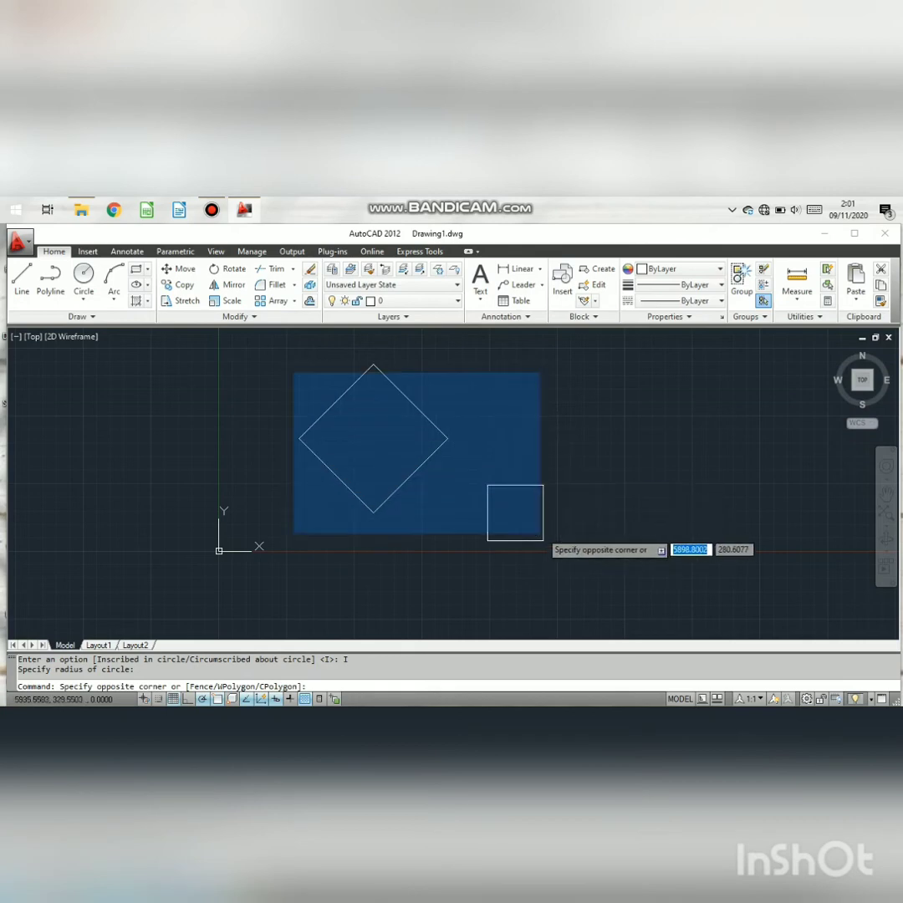
click(560, 575)
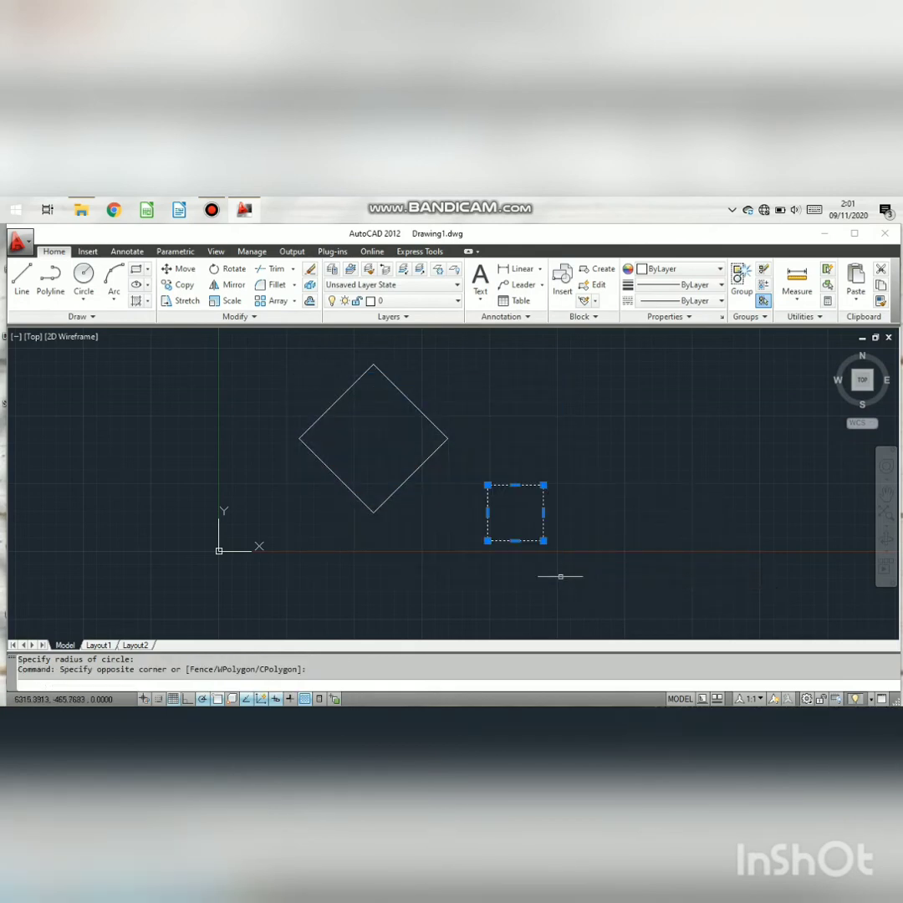
key(Delete)
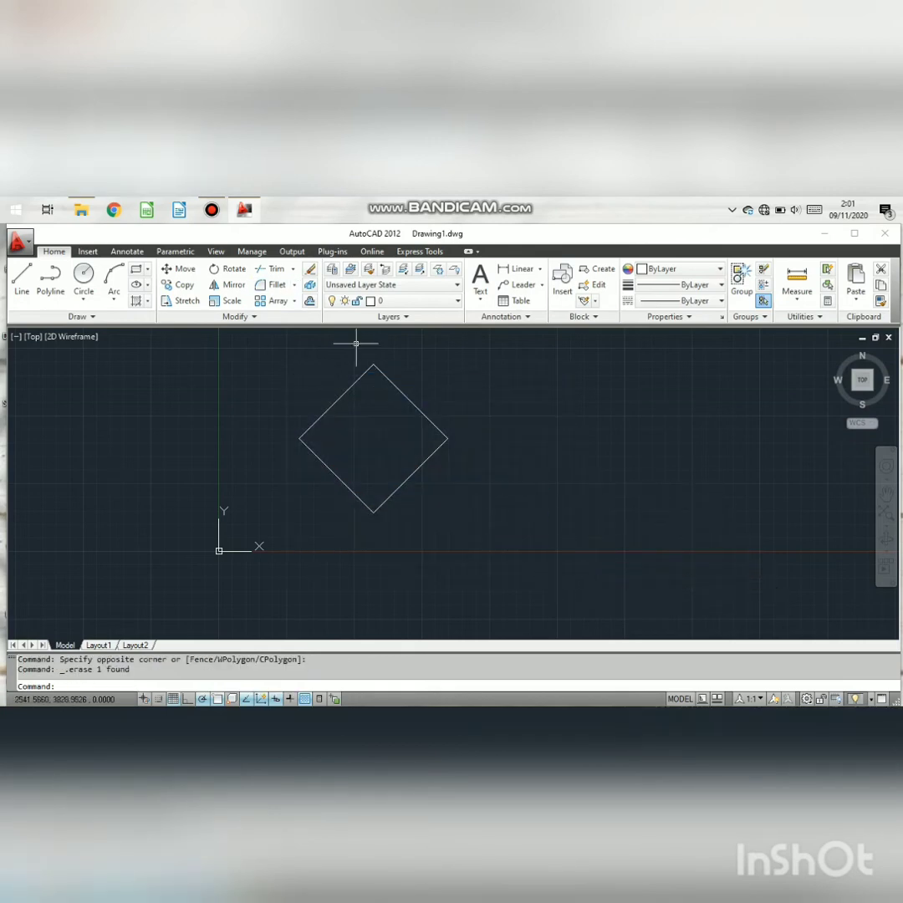
click(287, 358)
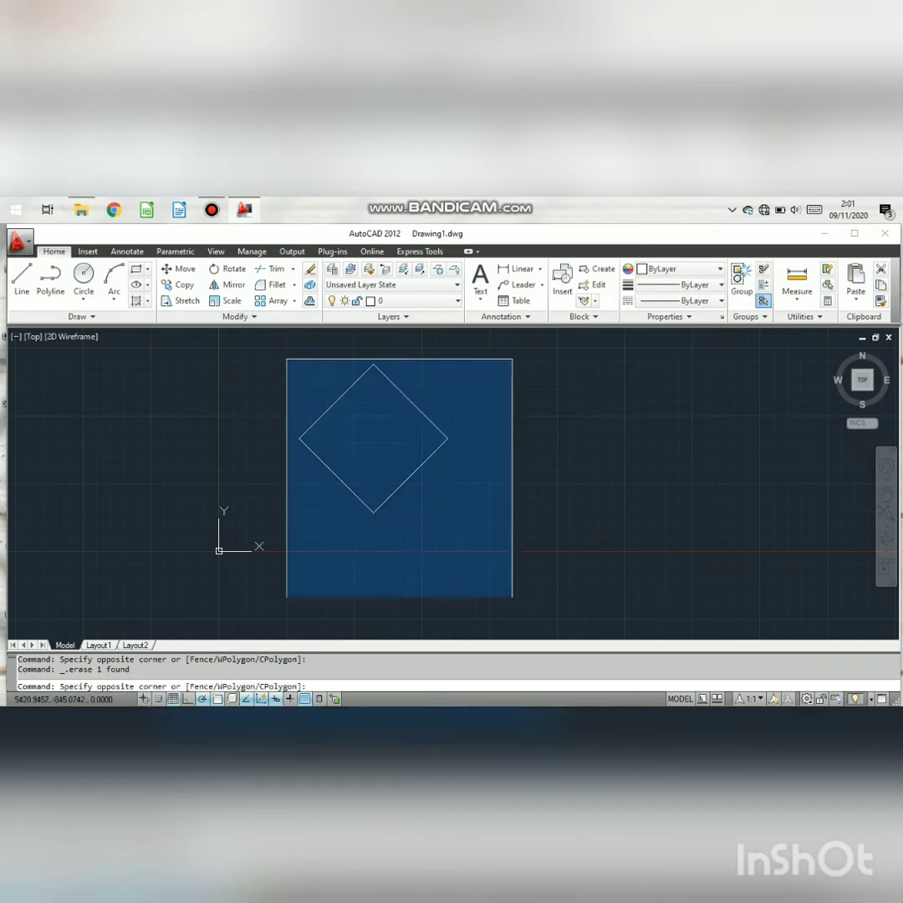
click(512, 612)
key(Delete)
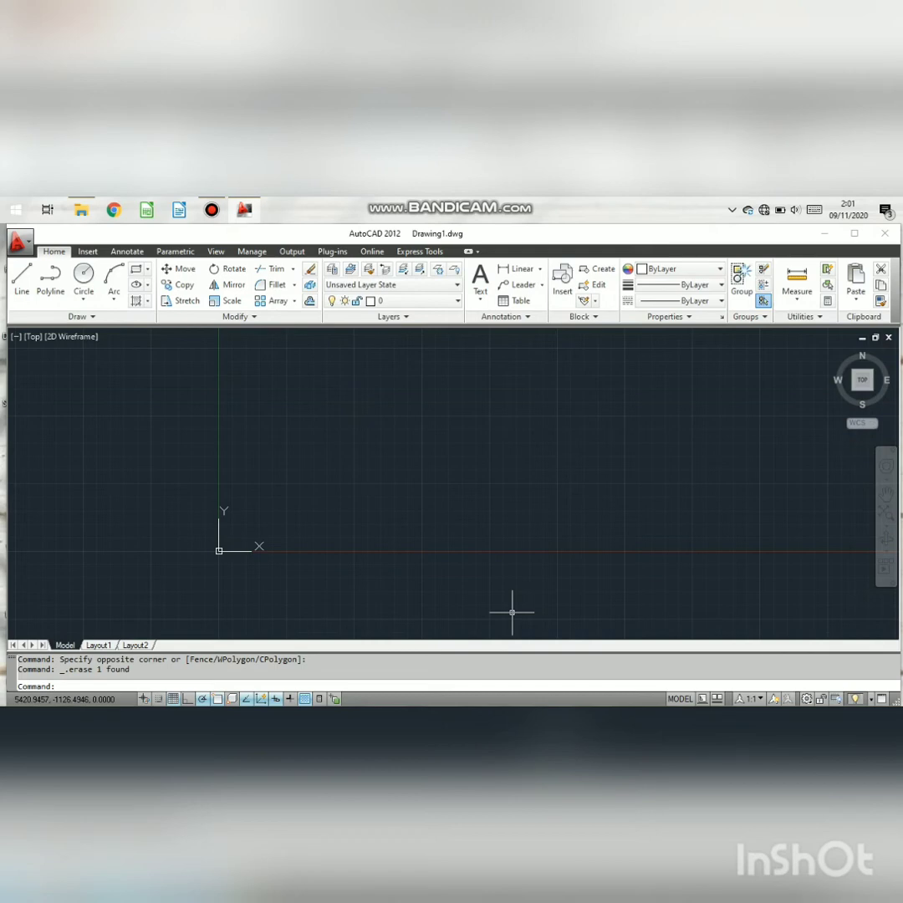
Step: Draw a tilted ellipse above and to the right of the origin by two axis endpoints, with about 1372 units to the other axis
text(ell)
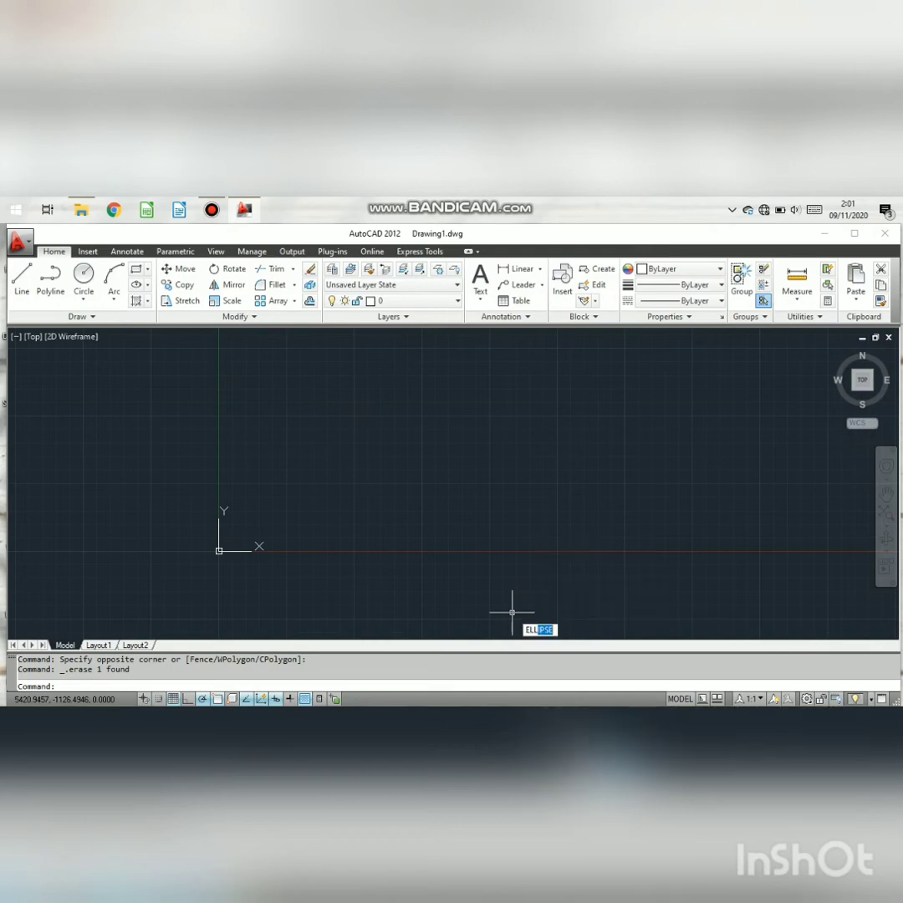
key(Return)
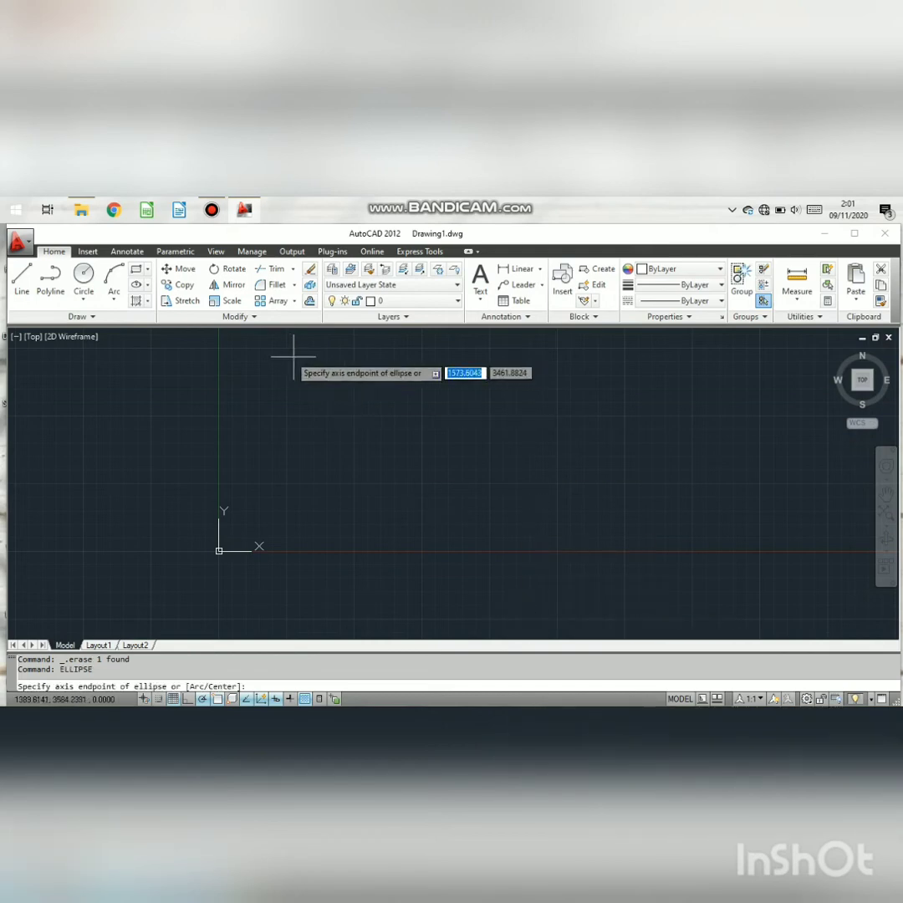
click(337, 373)
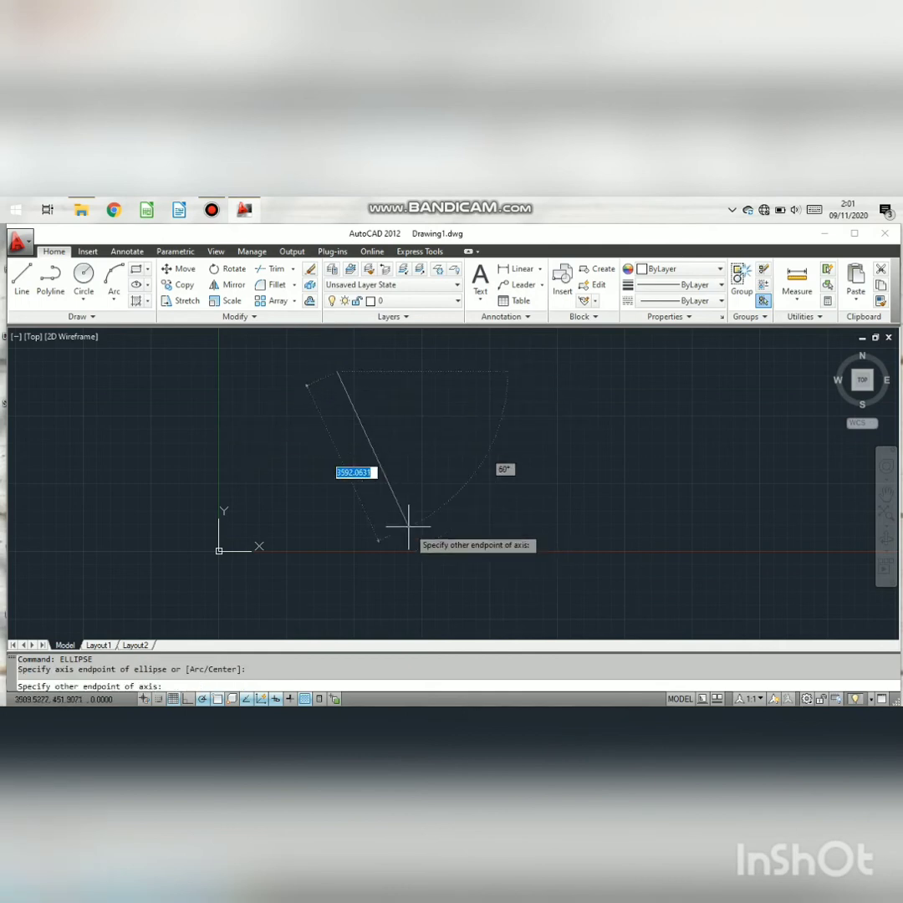
click(376, 461)
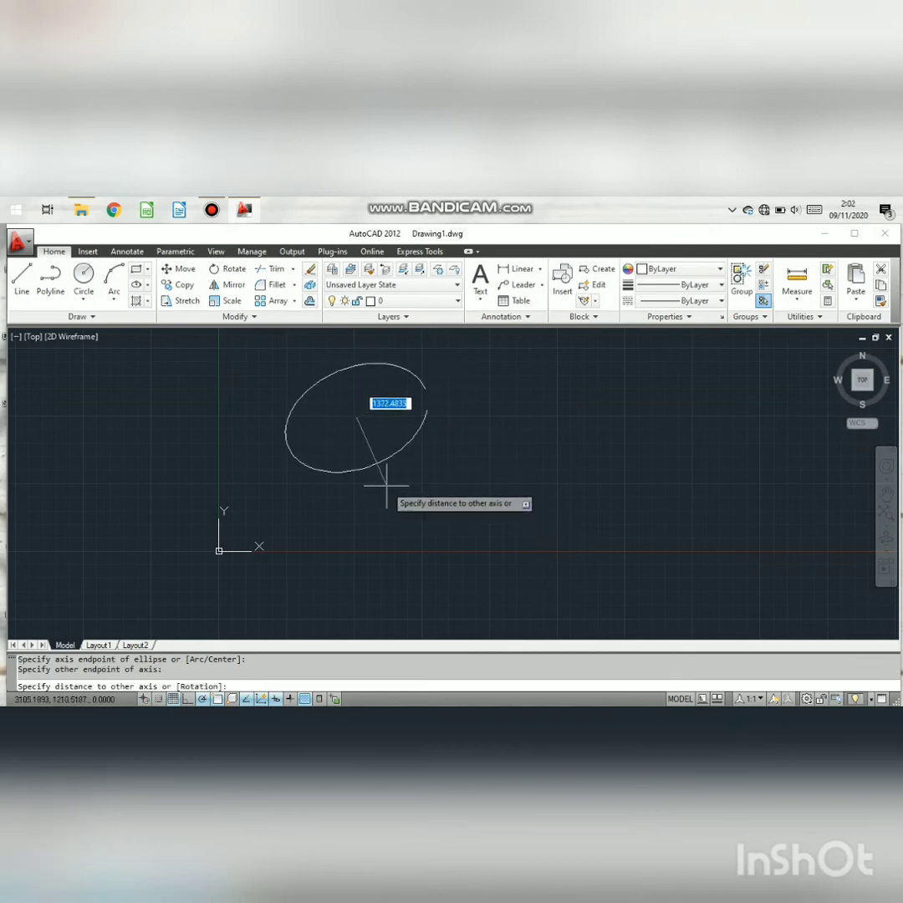
click(386, 485)
Step: Draw a smaller tilted ellipse below and to the right of the first one, using two axis endpoints and the other-axis distance
text(el)
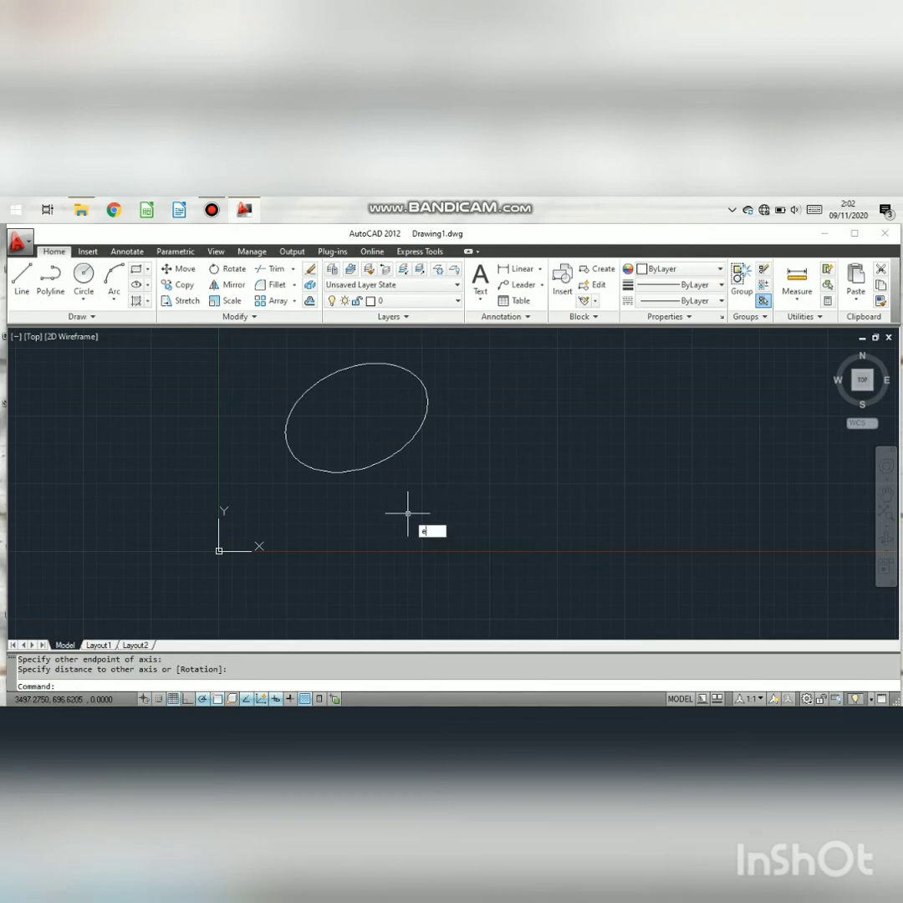
key(Return)
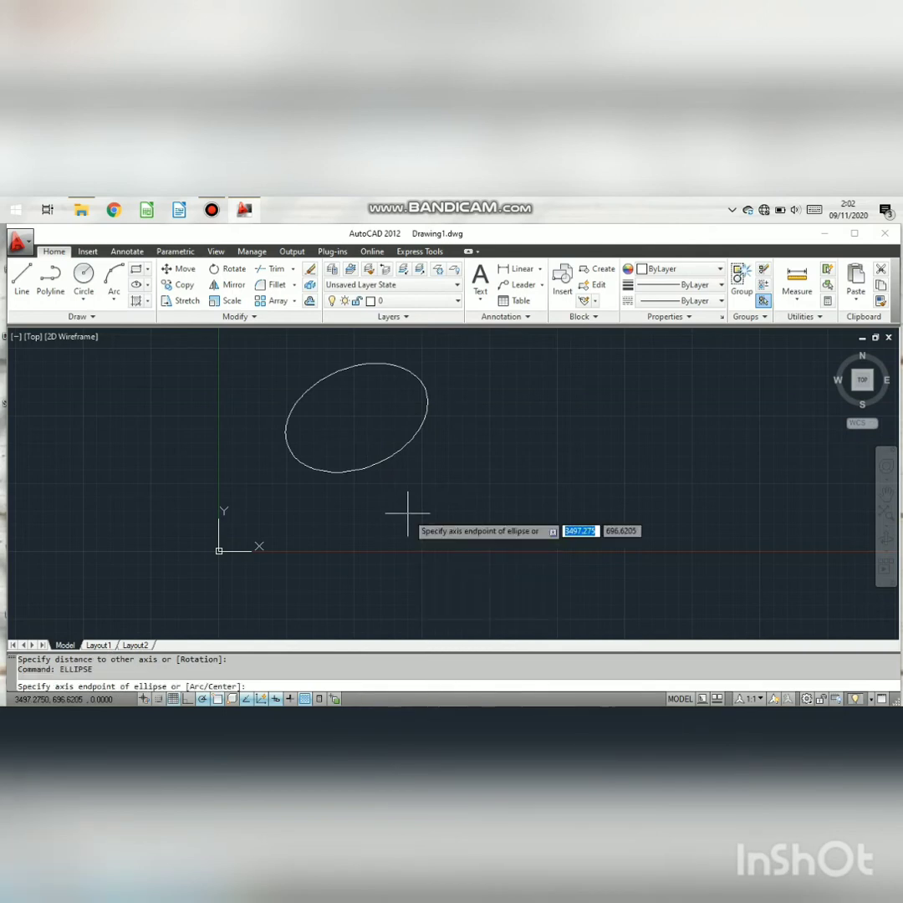
click(434, 466)
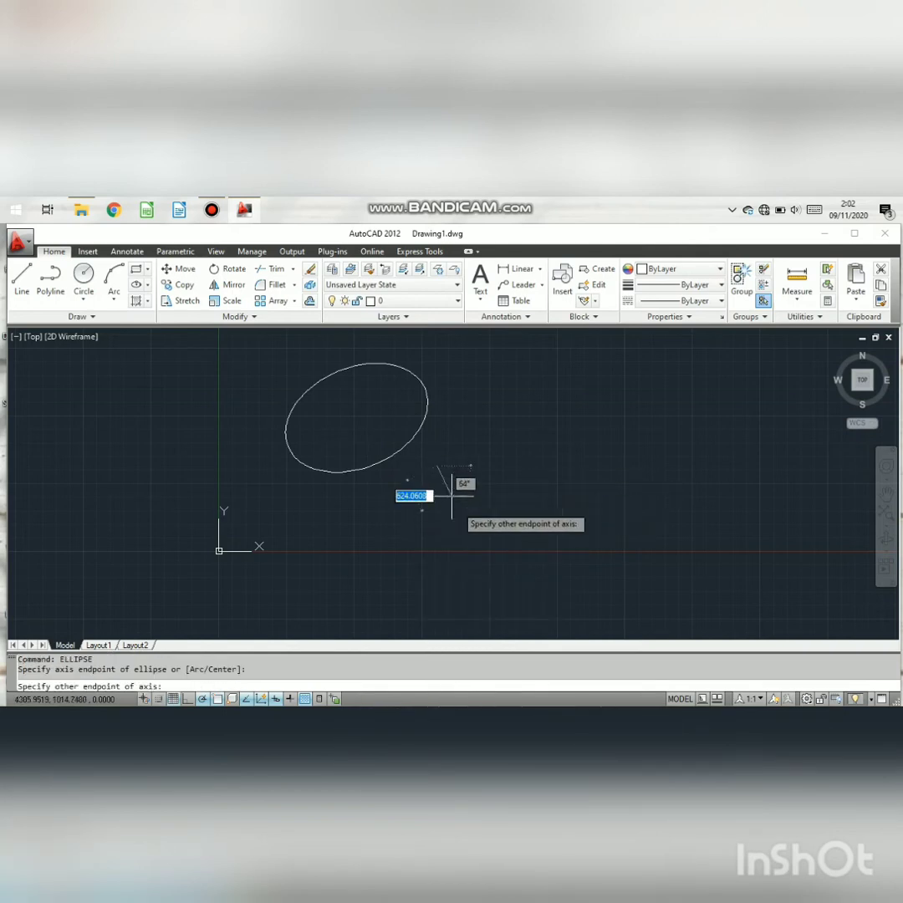
click(466, 504)
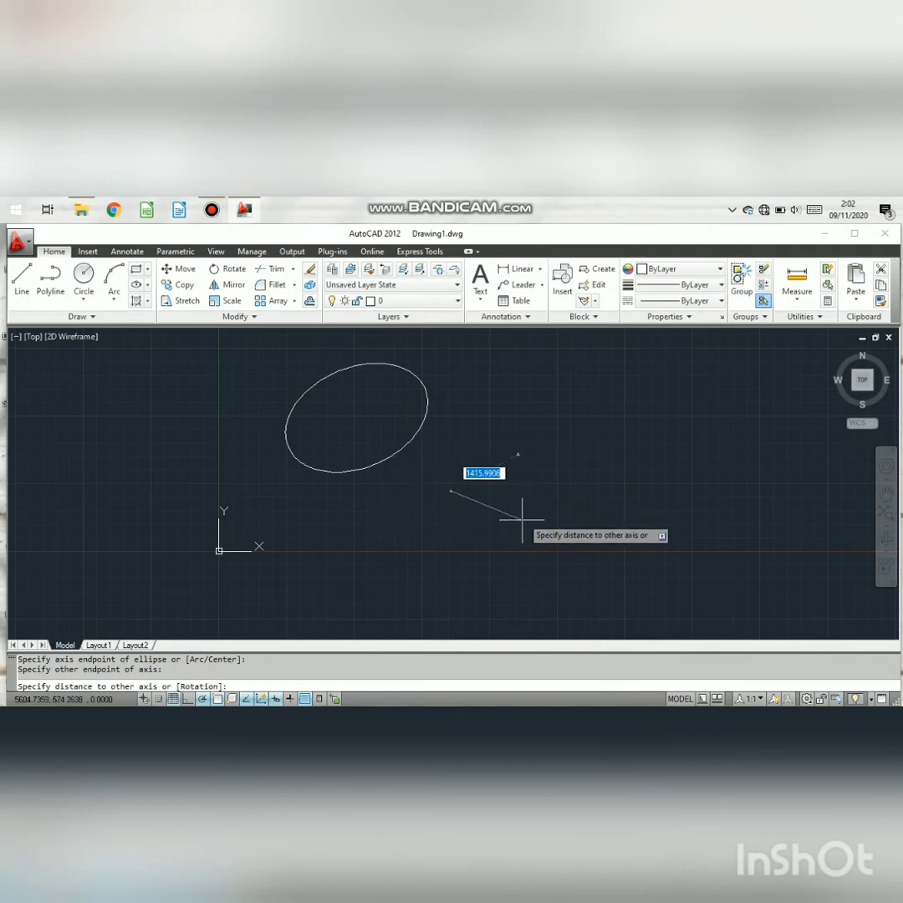
click(487, 460)
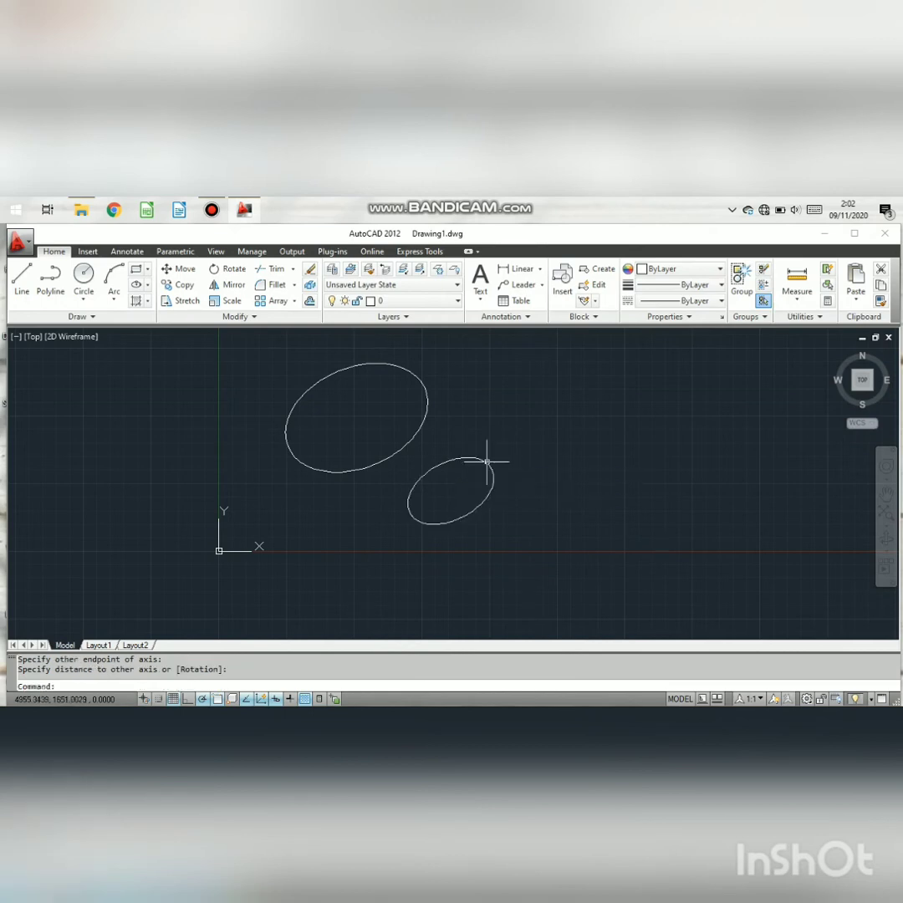
Step: Draw a larger, taller ellipse to the right of the other two, using two axis endpoints and the other-axis distance
text(ell)
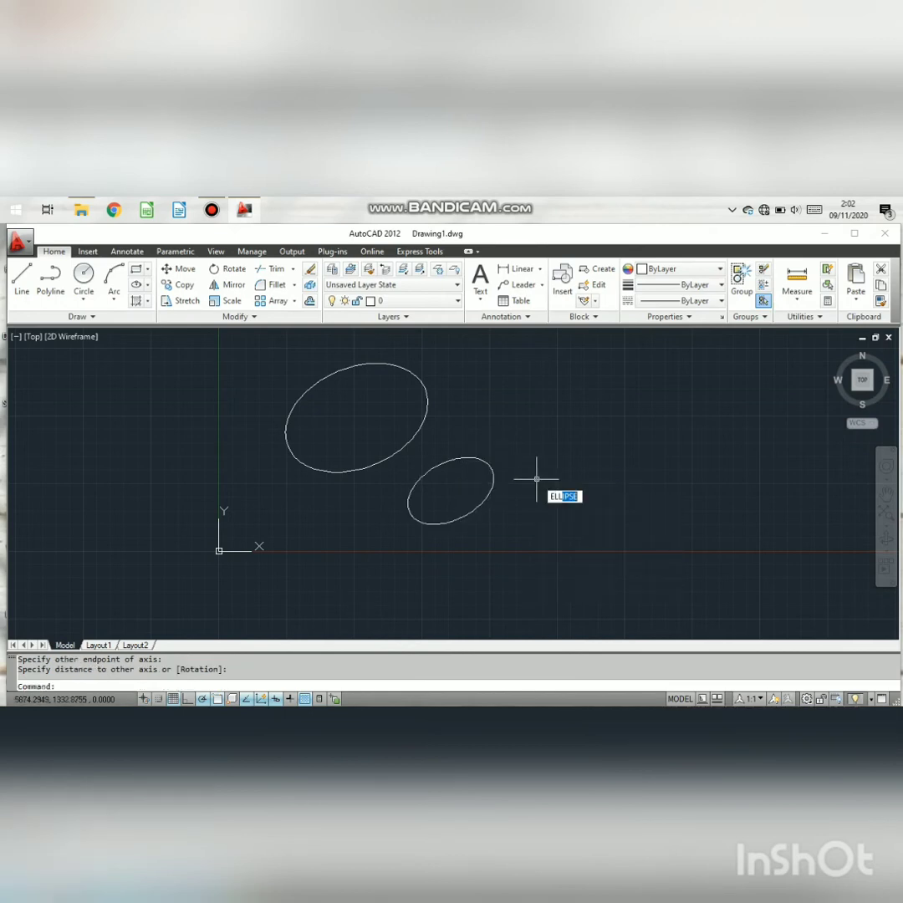
key(Return)
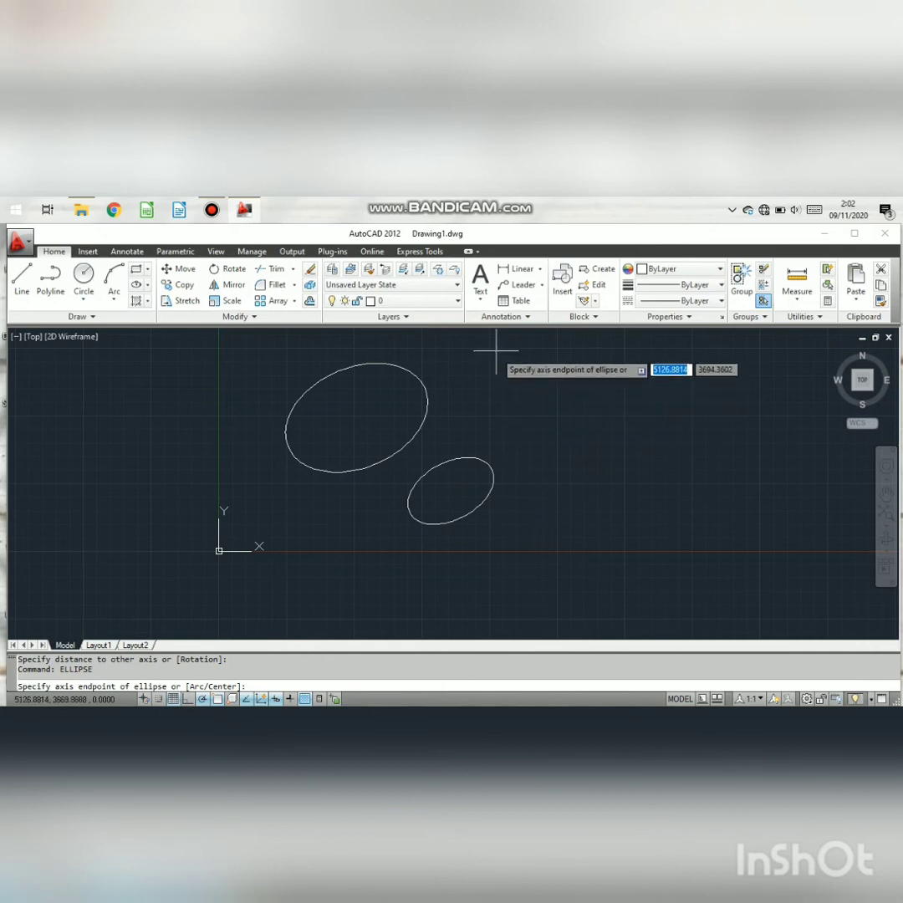
click(573, 444)
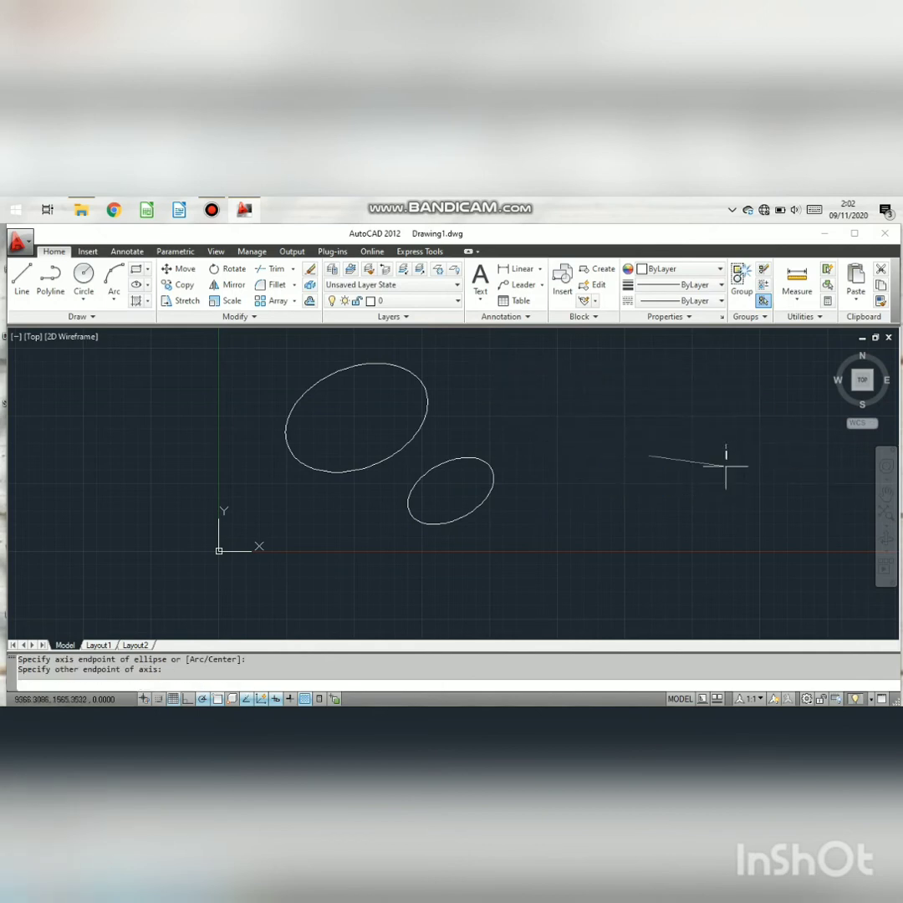
click(726, 465)
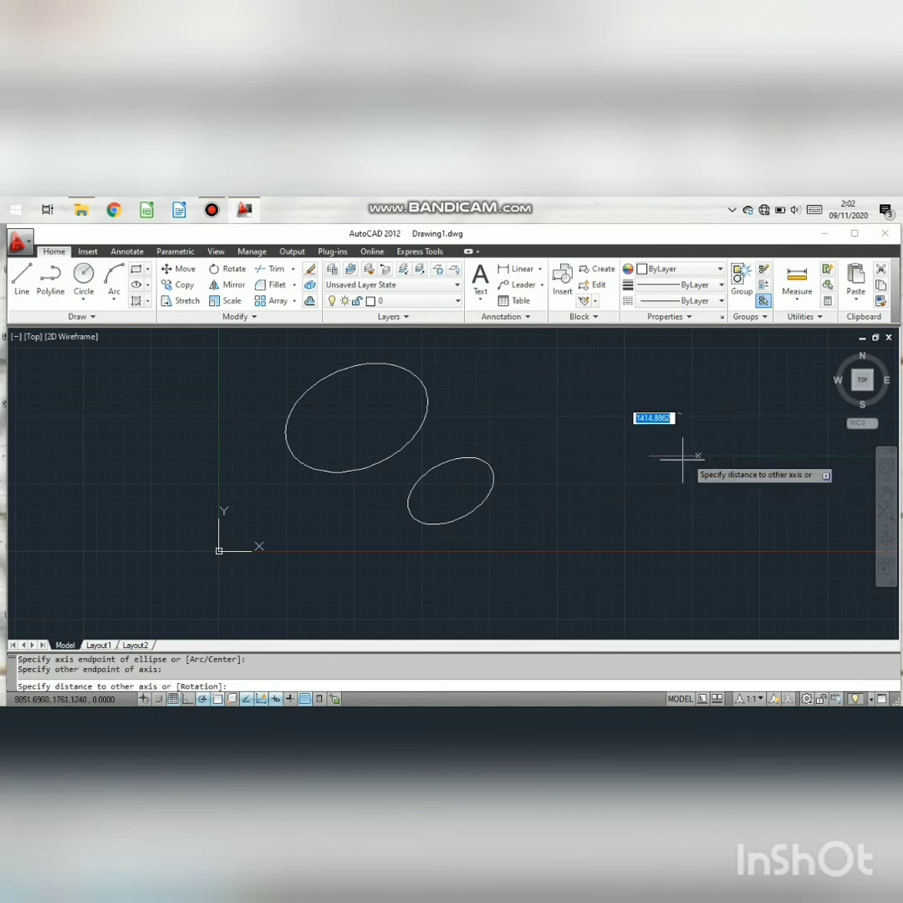
click(674, 552)
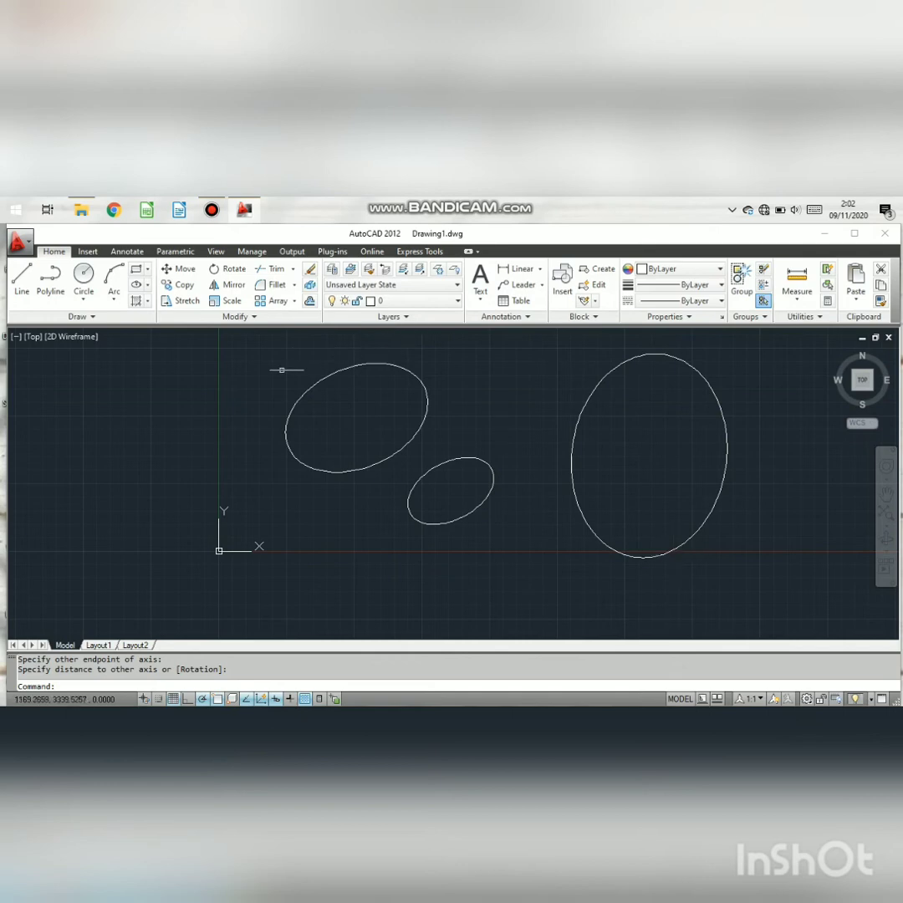
Step: Erase all three ellipses from the drawing
click(260, 358)
click(761, 574)
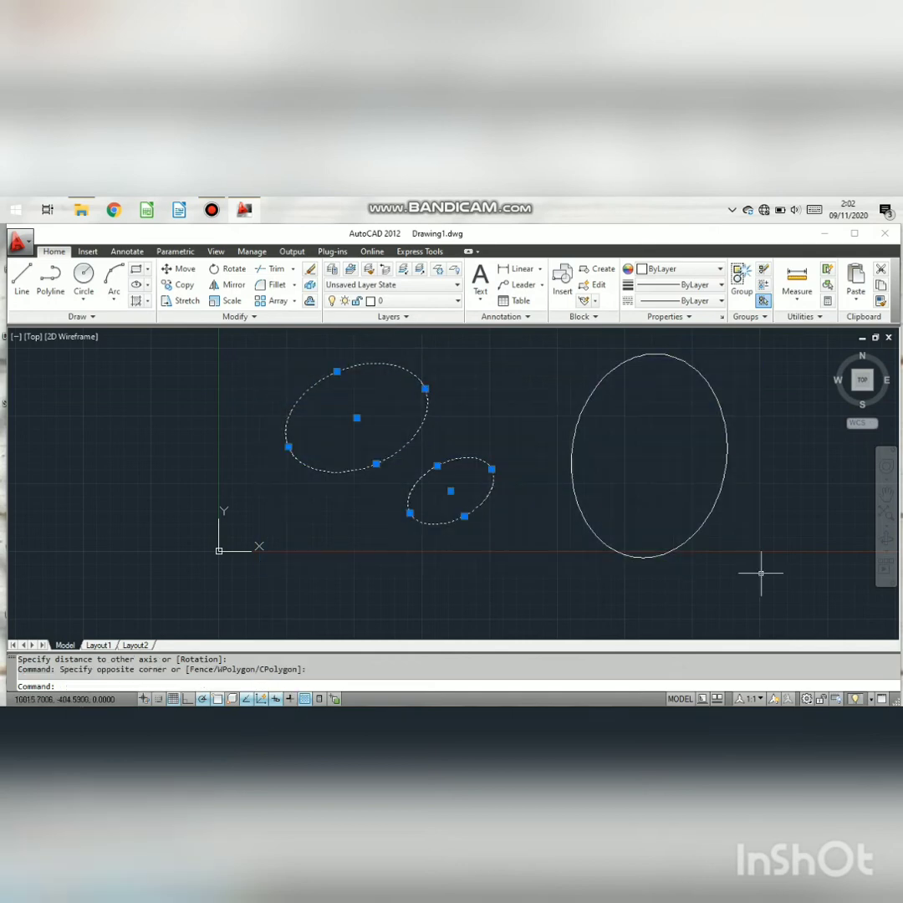
key(Delete)
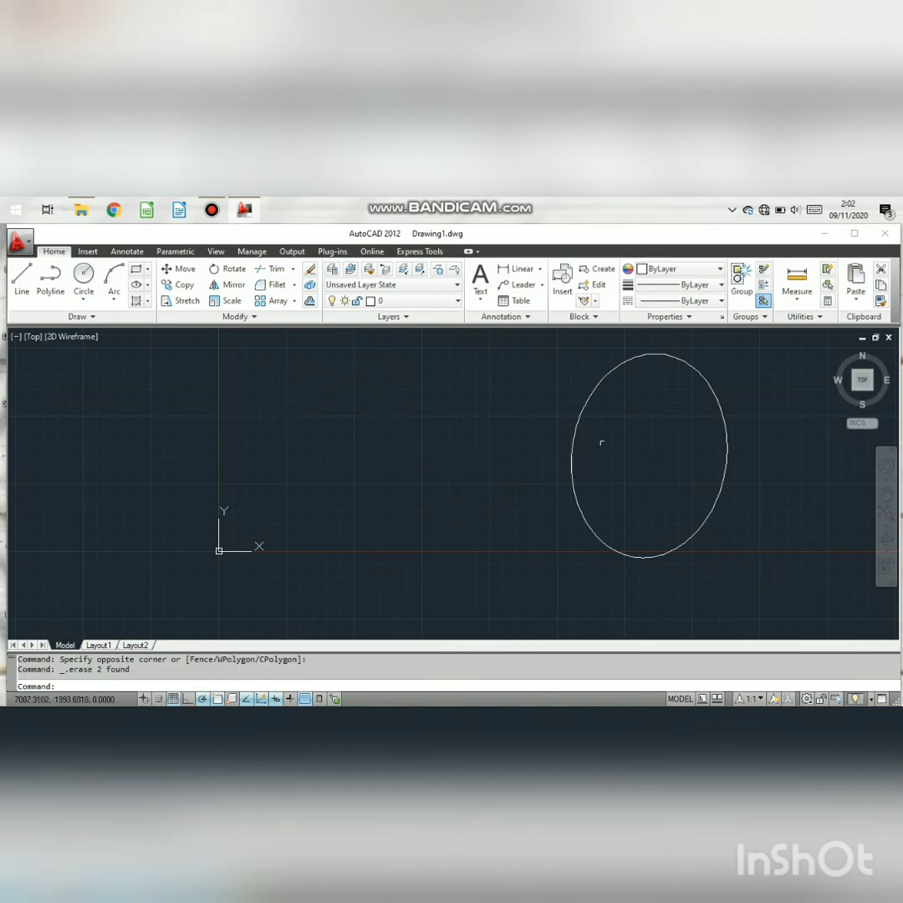
click(575, 343)
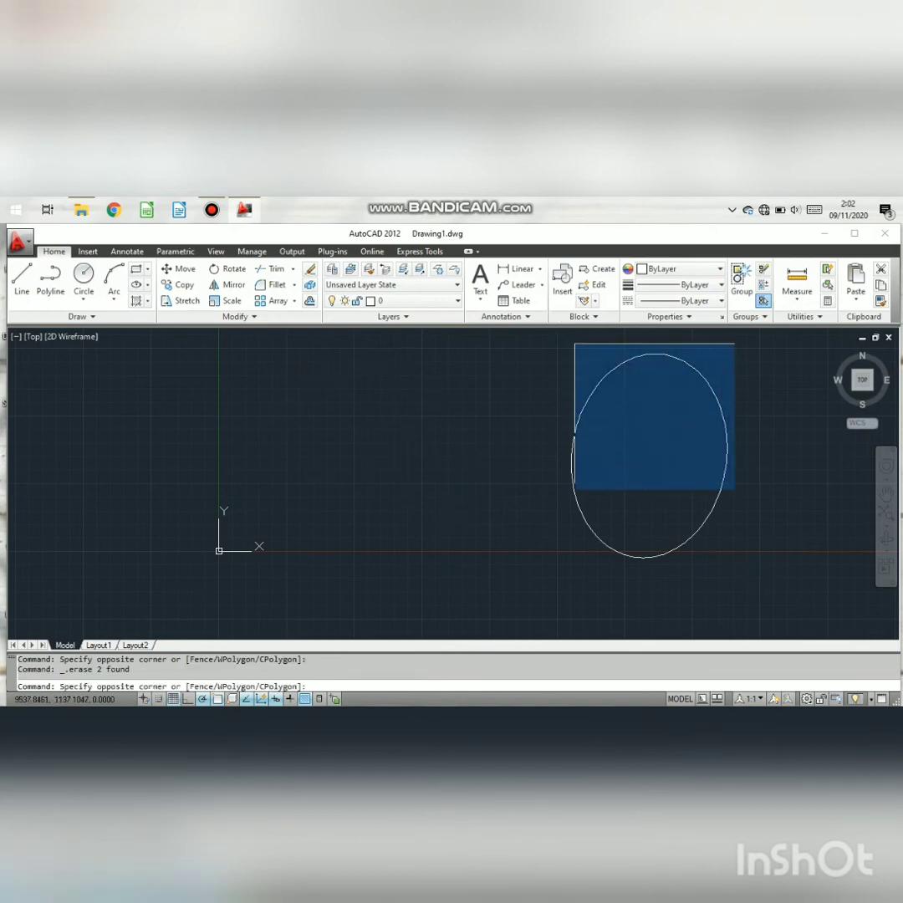
click(547, 622)
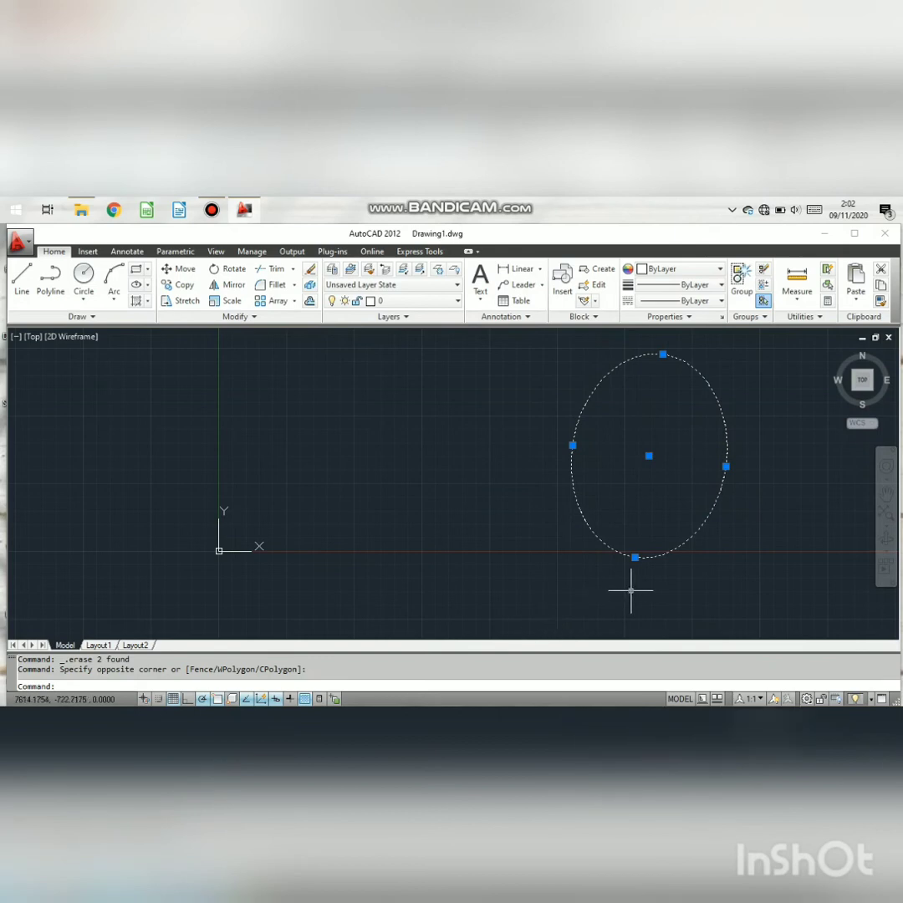
key(Delete)
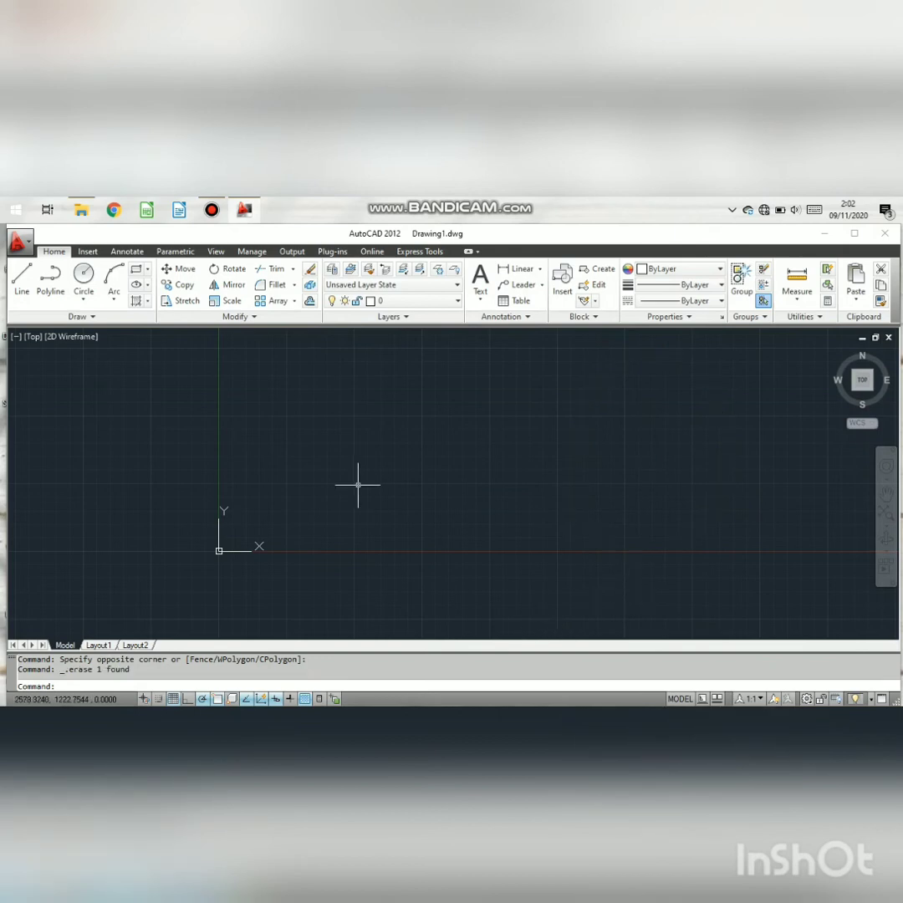
text(TRIM)
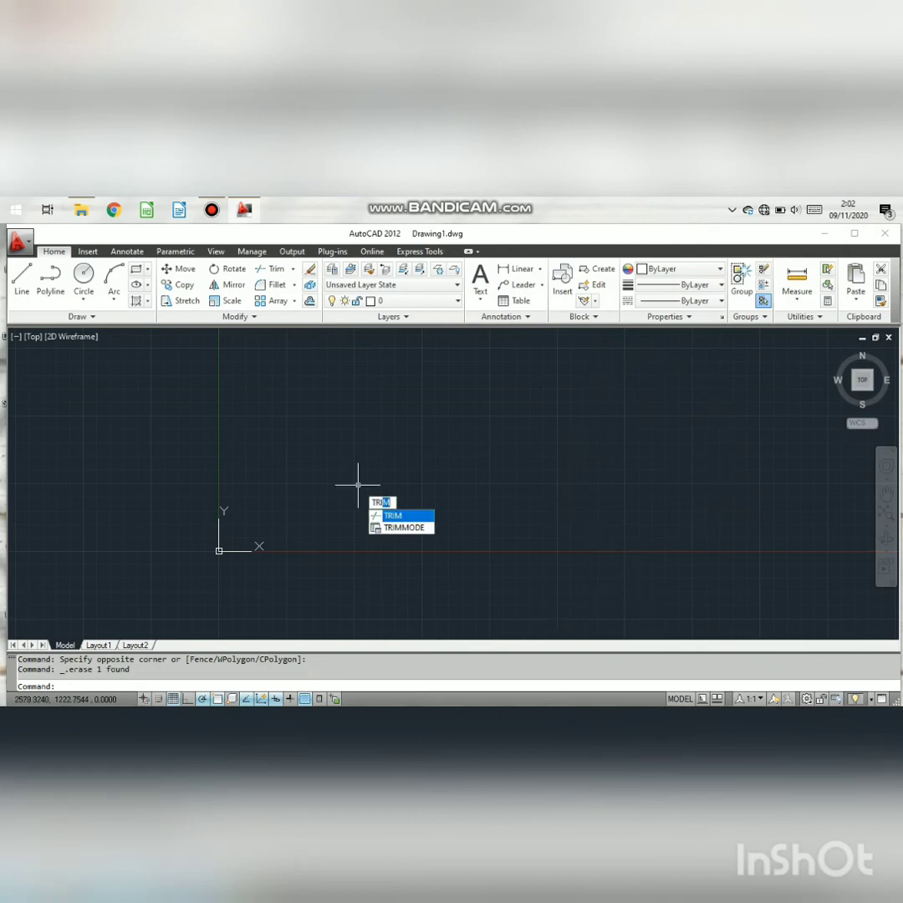
key(BackSpace)
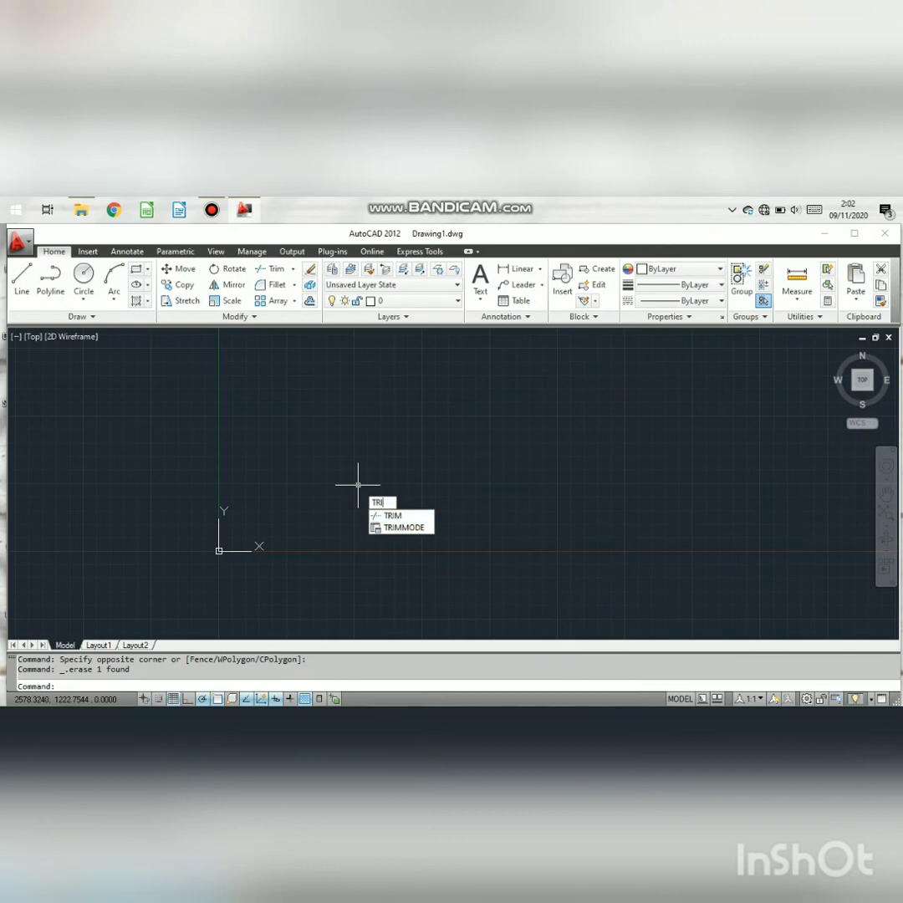
key(BackSpace)
key(BackSpace)
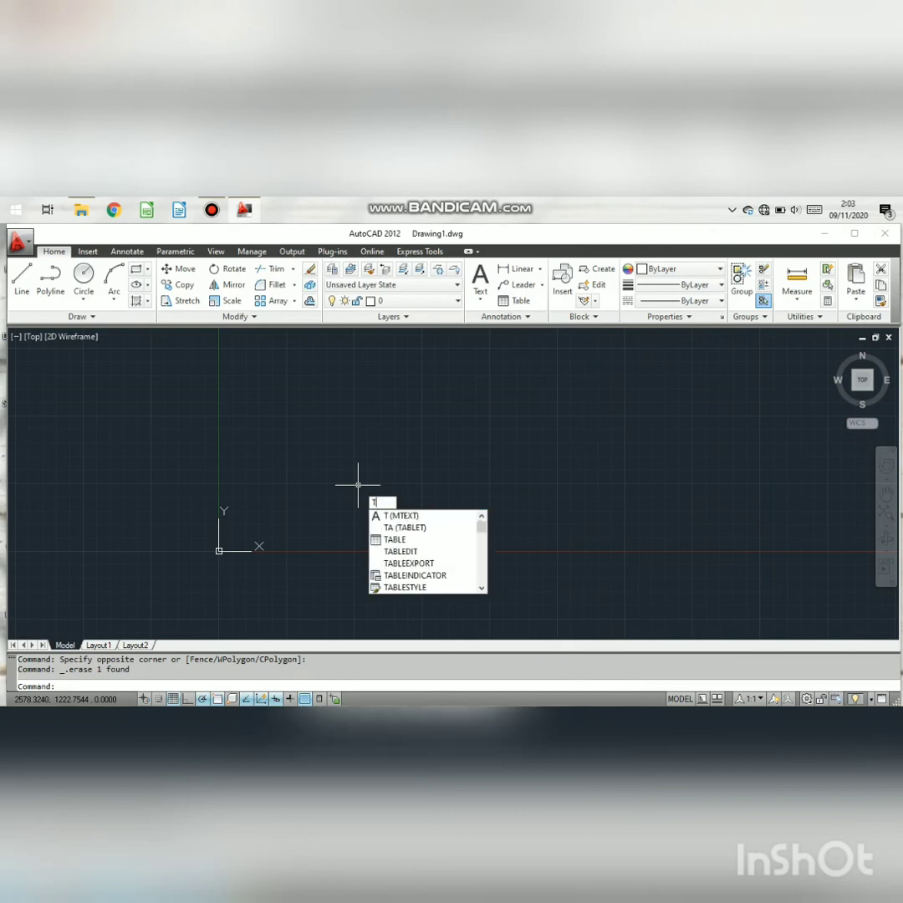
key(BackSpace)
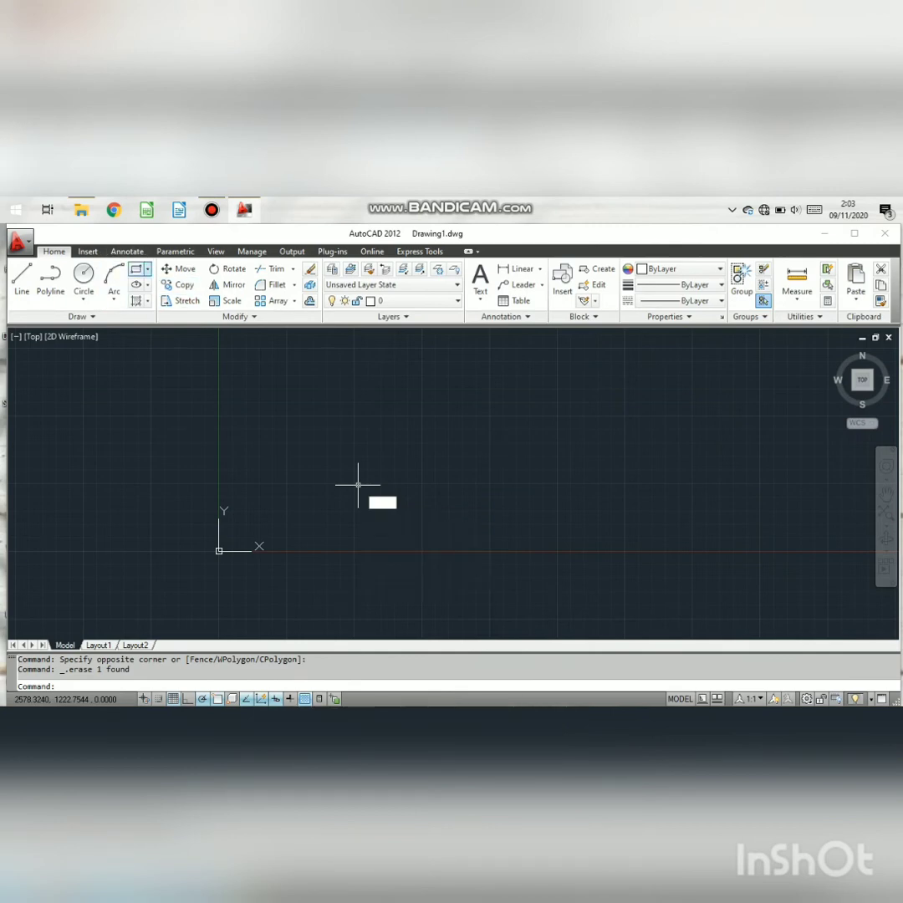
click(147, 268)
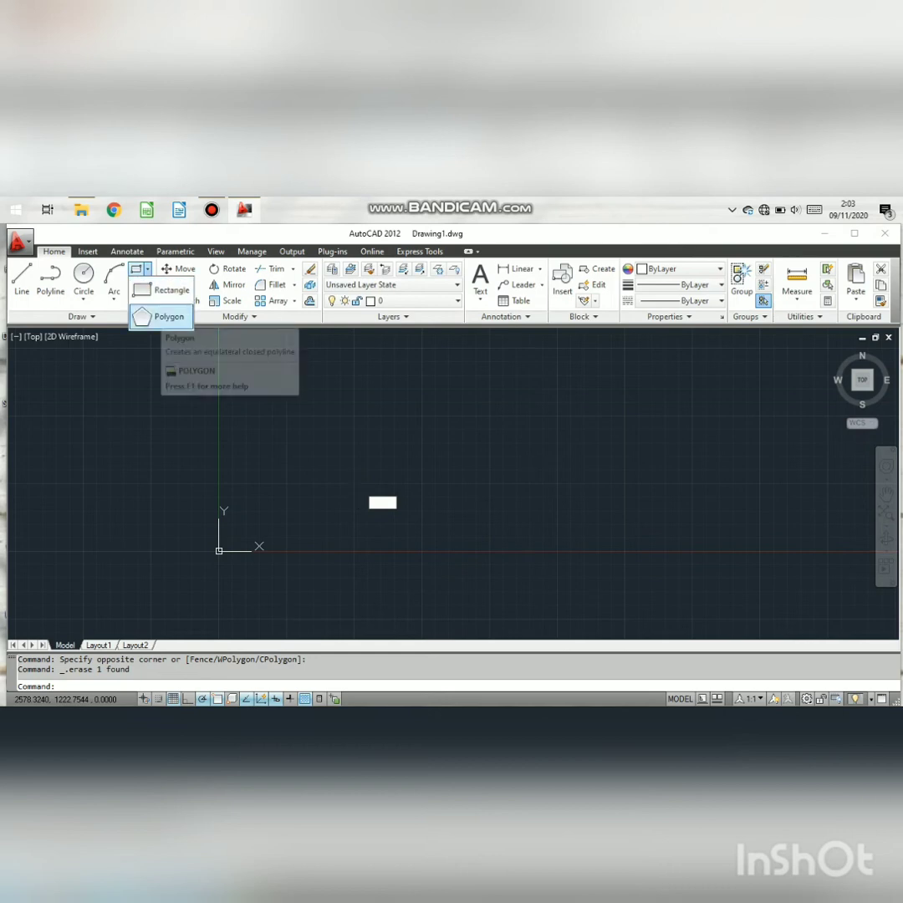
click(163, 316)
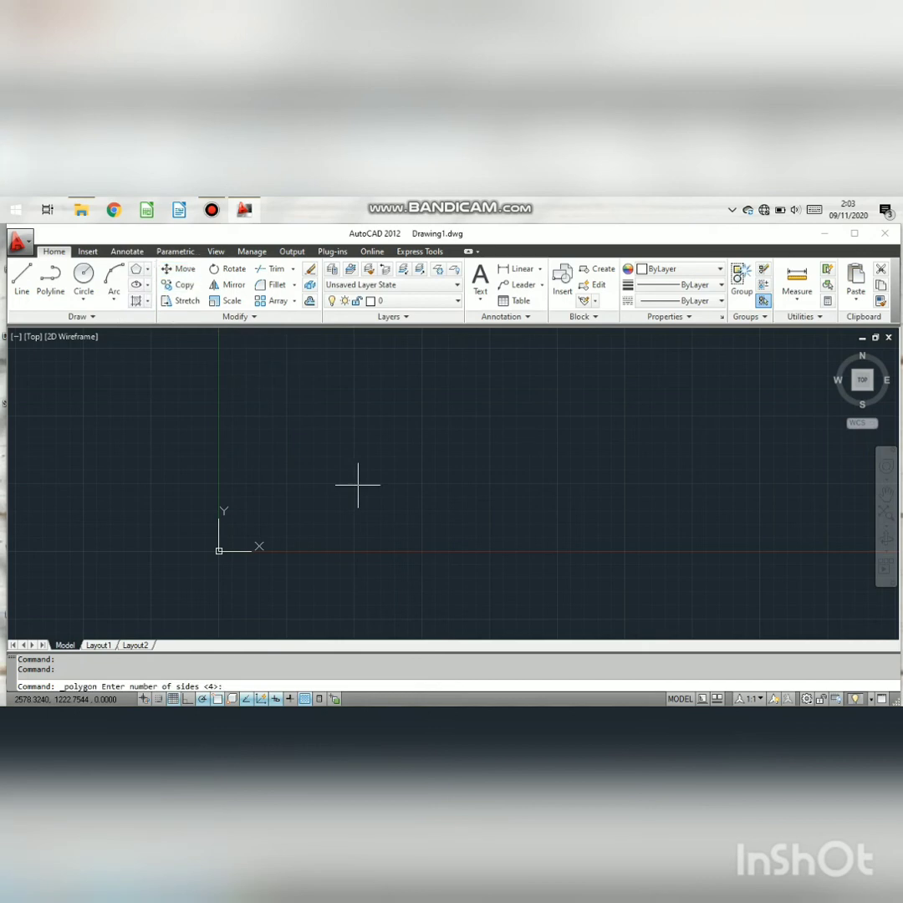
click(148, 285)
click(144, 286)
click(147, 300)
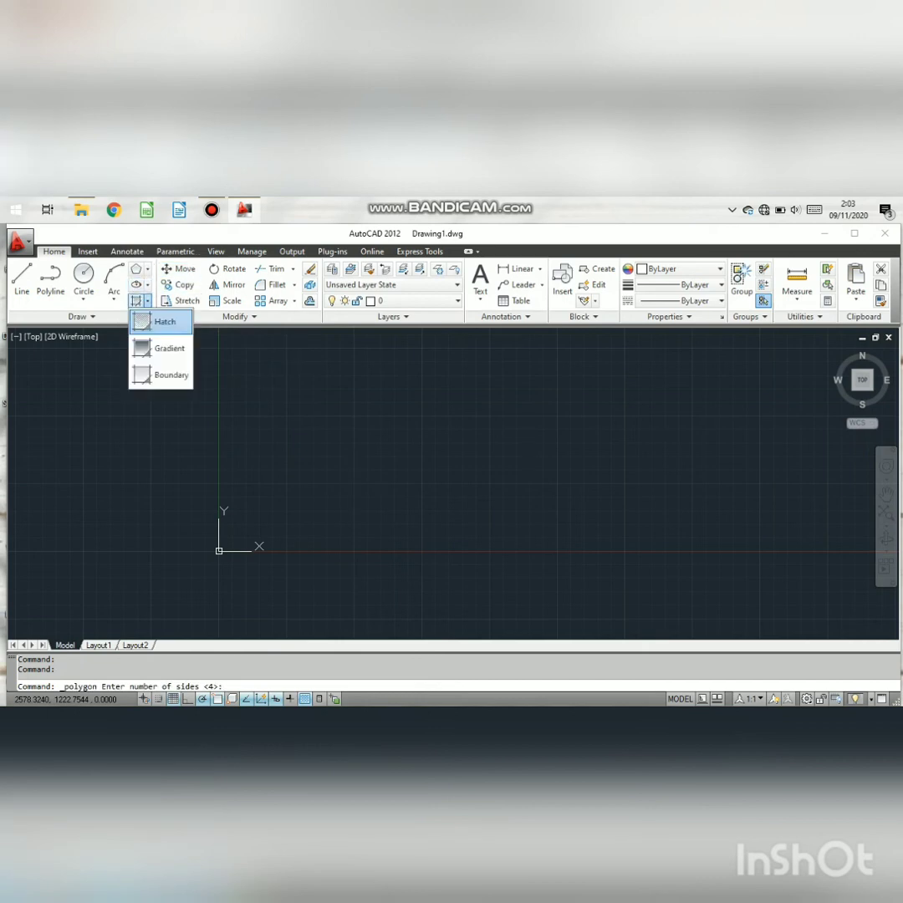
click(147, 300)
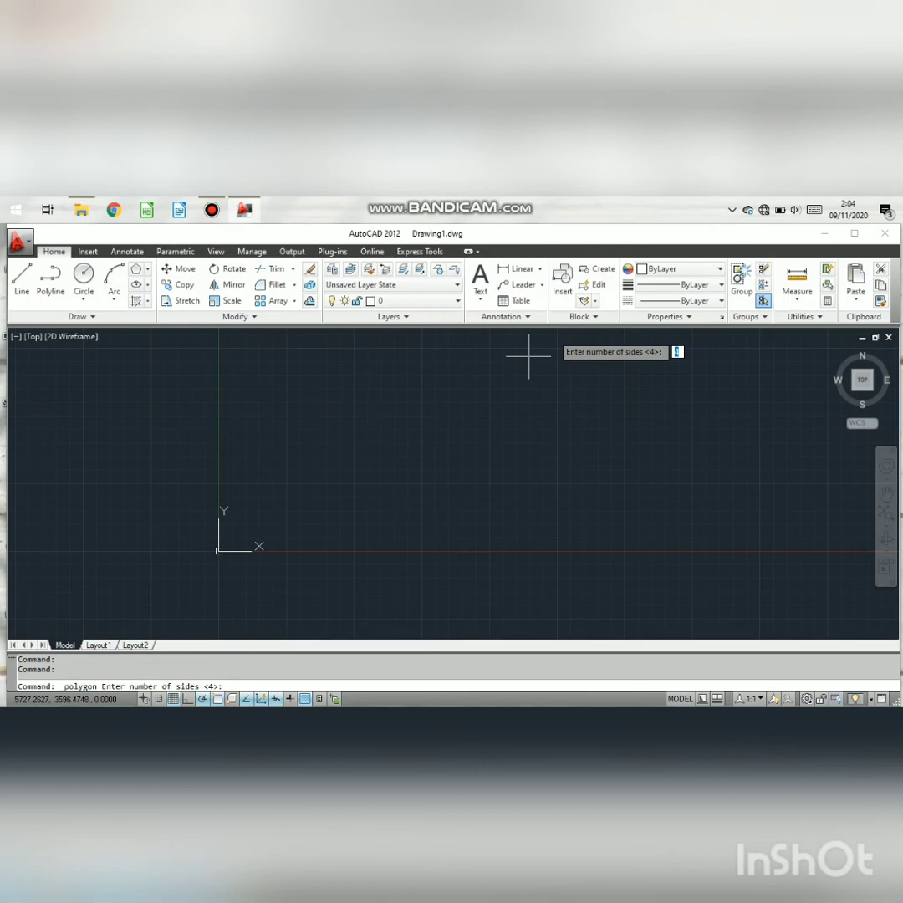
mouse_move(212, 209)
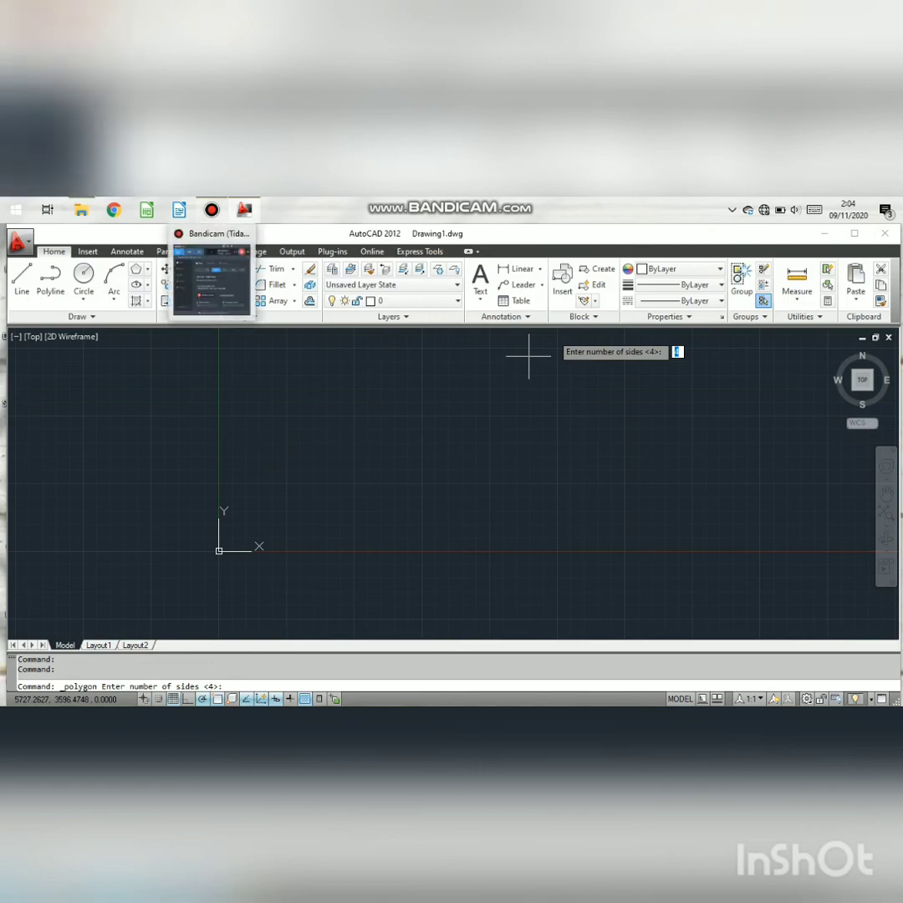
click(212, 272)
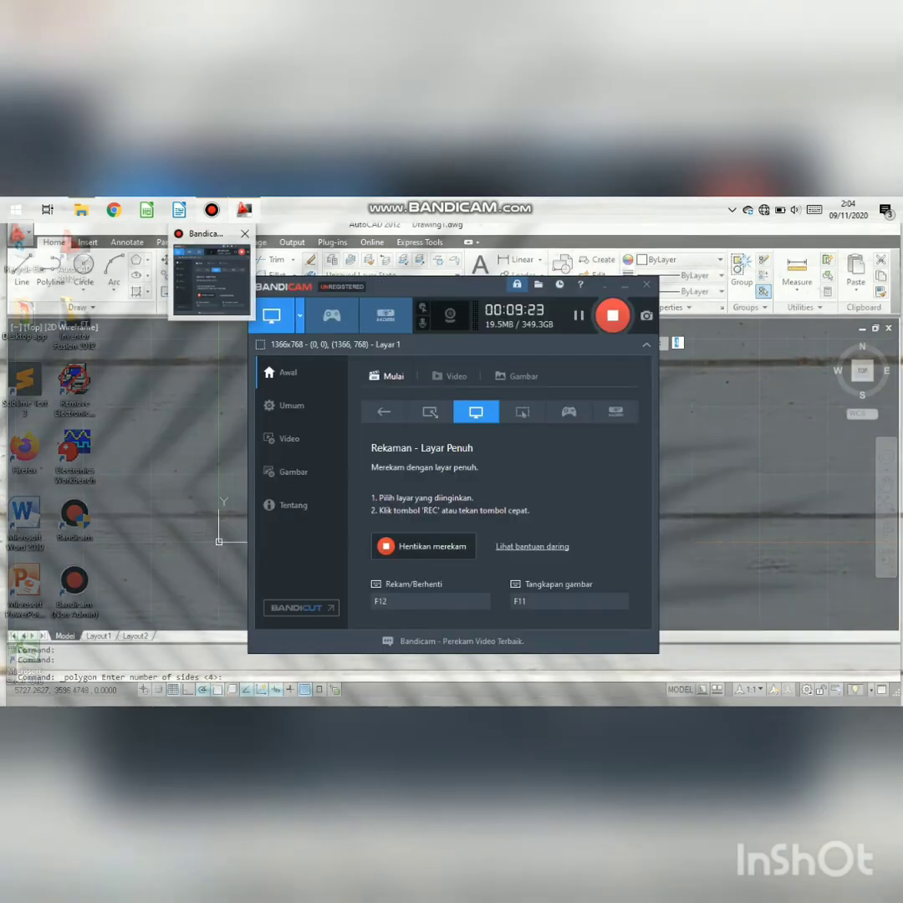